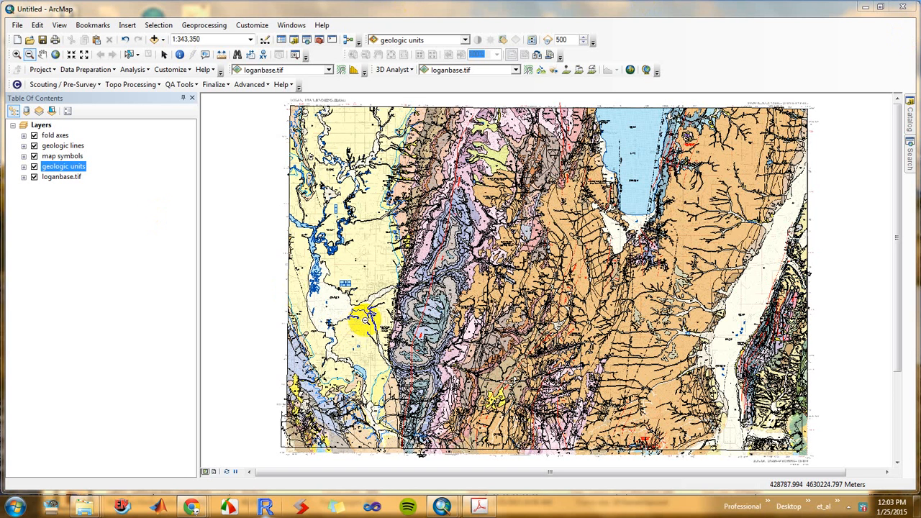
Start saving the map document under a new name and browse the recent places, sorted by date, to the Lab03 folder
{"action": "left_click", "coordinate": [16, 26]}
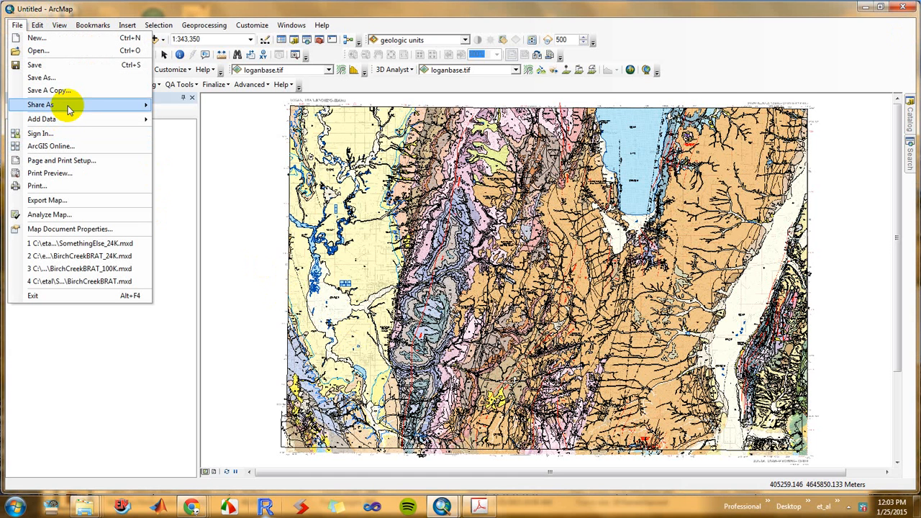
{"action": "left_click", "coordinate": [65, 78]}
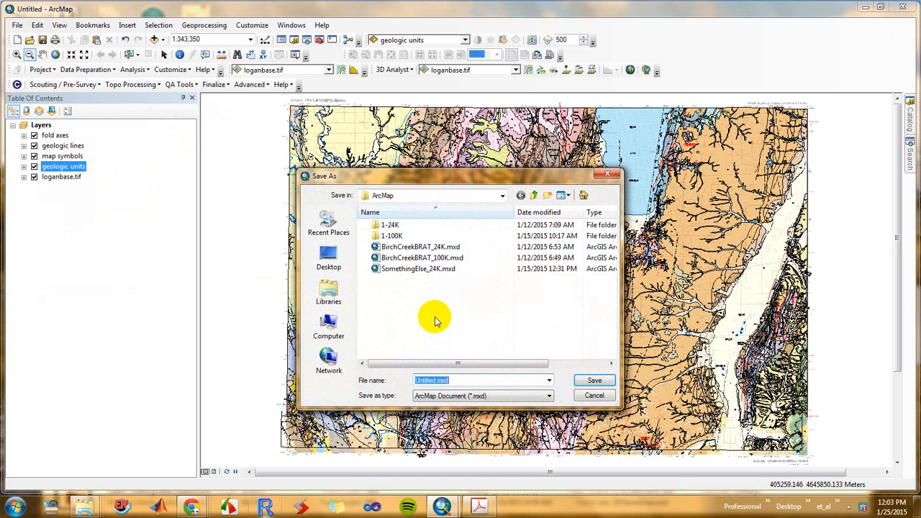
{"action": "left_click", "coordinate": [329, 224]}
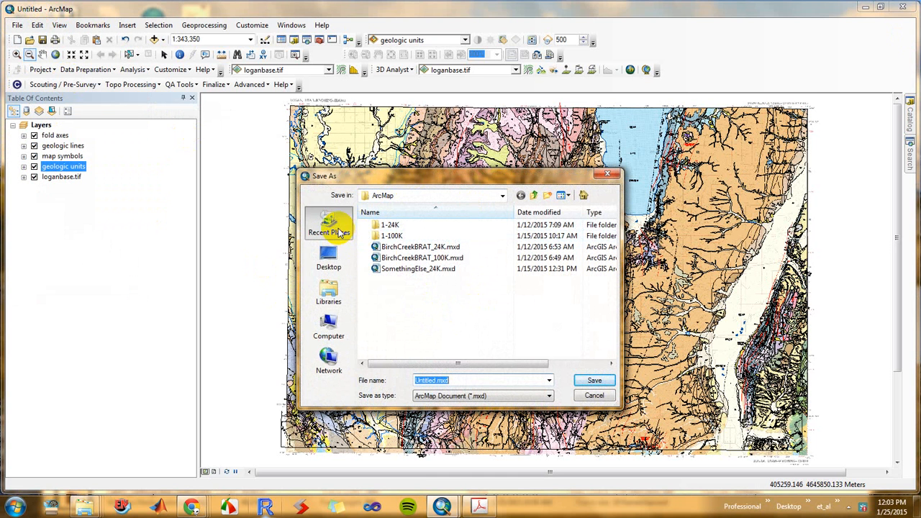
{"action": "left_click", "coordinate": [528, 214]}
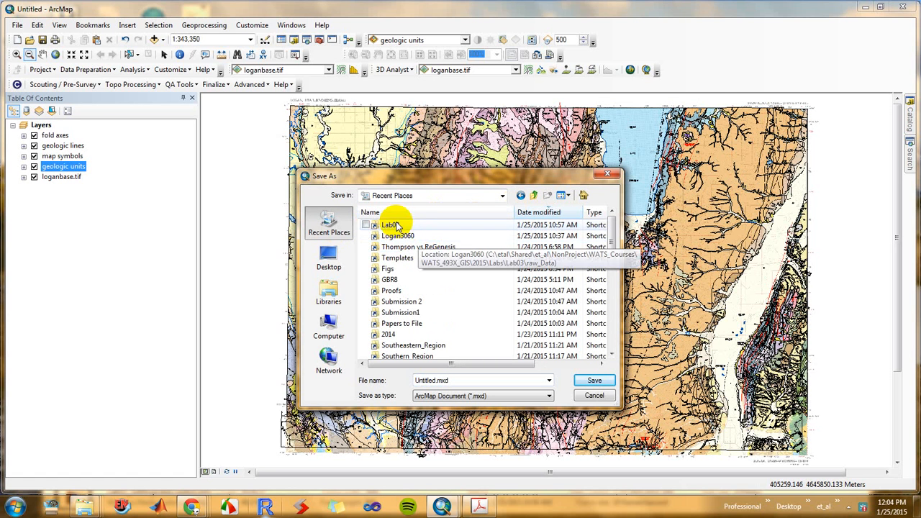
{"action": "left_click", "coordinate": [395, 224]}
{"action": "double_click", "coordinate": [395, 225]}
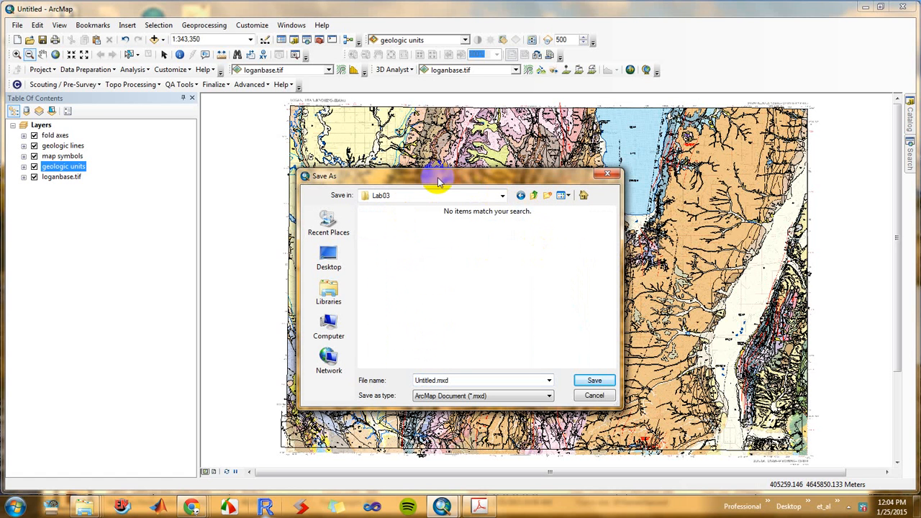
Save the map document as Lab03_GeologicMap in the WATS_493X_GIS\2015\Labs\Lab03 folder
{"action": "left_click", "coordinate": [502, 196]}
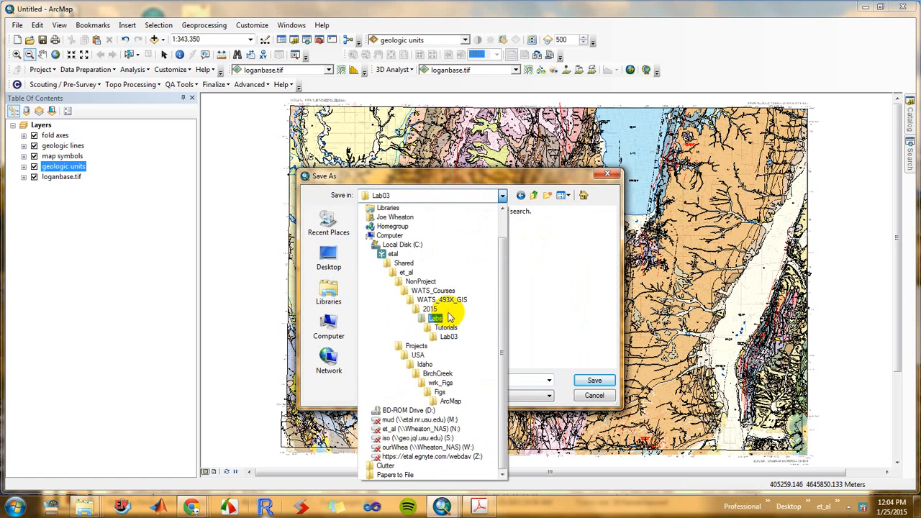
{"action": "left_click", "coordinate": [441, 299]}
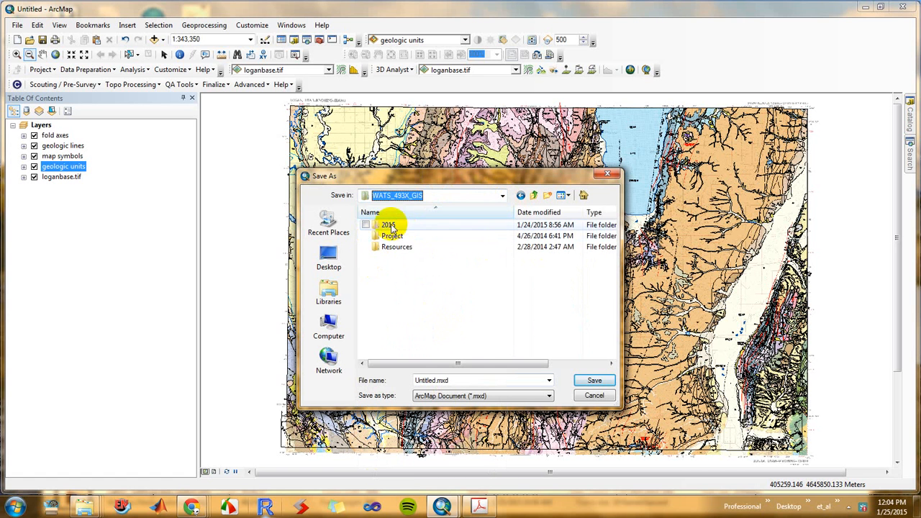
{"action": "left_click", "coordinate": [390, 226]}
{"action": "double_click", "coordinate": [390, 226]}
{"action": "double_click", "coordinate": [403, 247]}
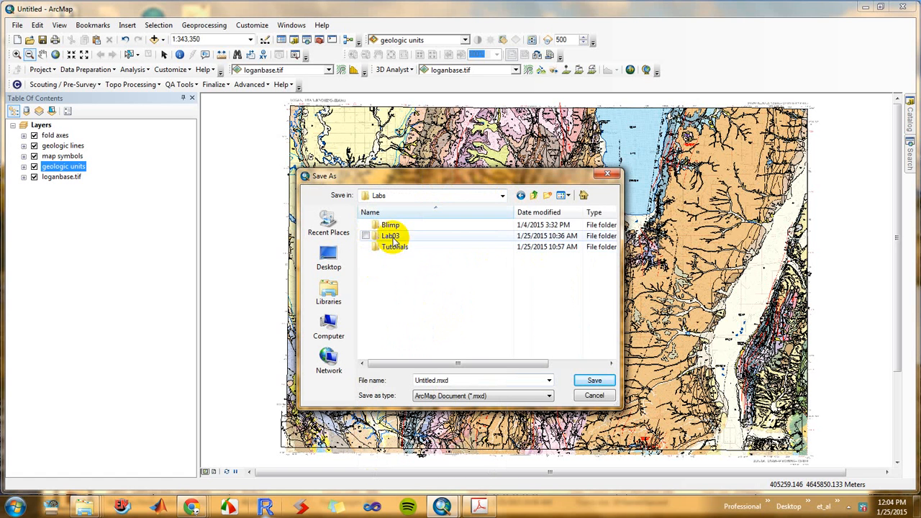
{"action": "left_click", "coordinate": [392, 238]}
{"action": "double_click", "coordinate": [392, 238]}
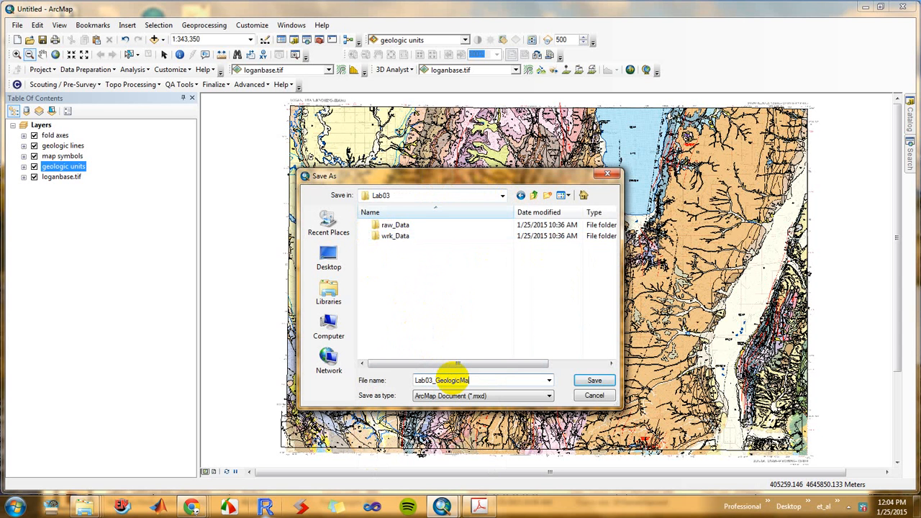
{"action": "key", "text": "Return"}
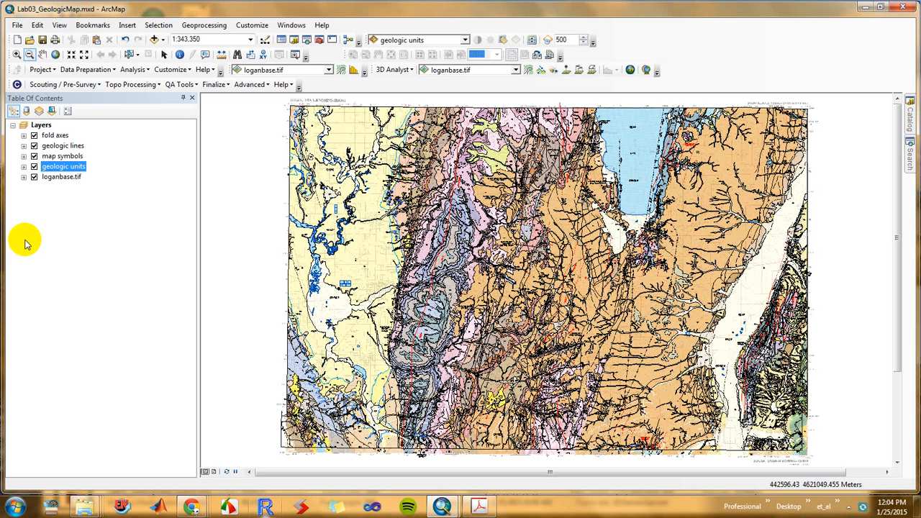
Set the map document properties to store relative pathnames to data sources
{"action": "left_click", "coordinate": [17, 26]}
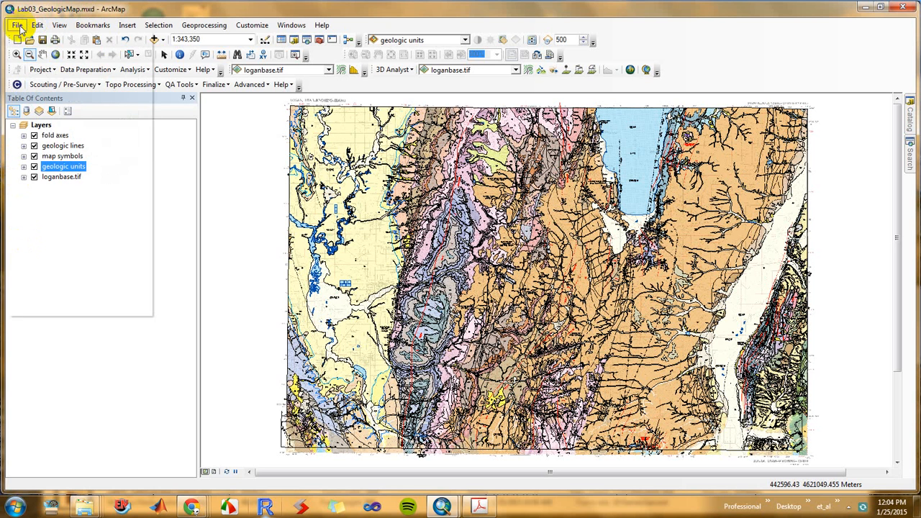
{"action": "left_click", "coordinate": [20, 29]}
{"action": "left_click", "coordinate": [20, 28]}
{"action": "left_click", "coordinate": [65, 226]}
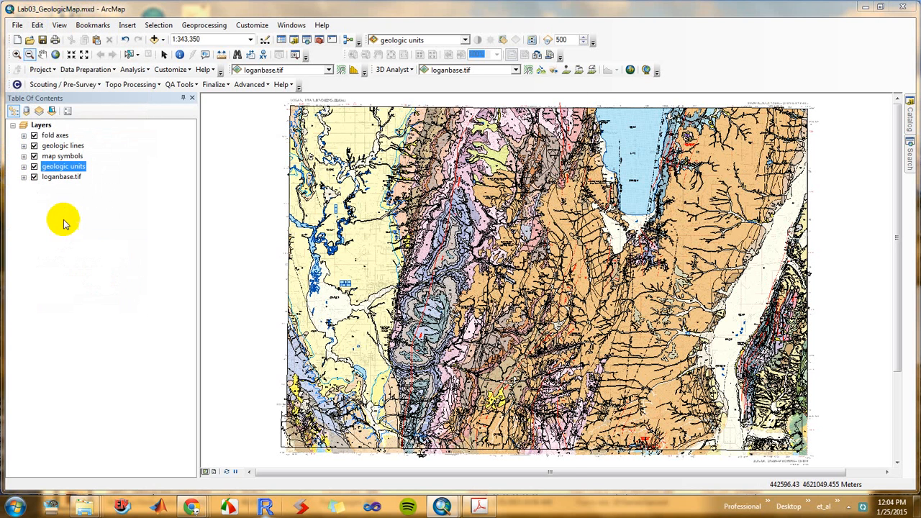
{"action": "left_click", "coordinate": [420, 373]}
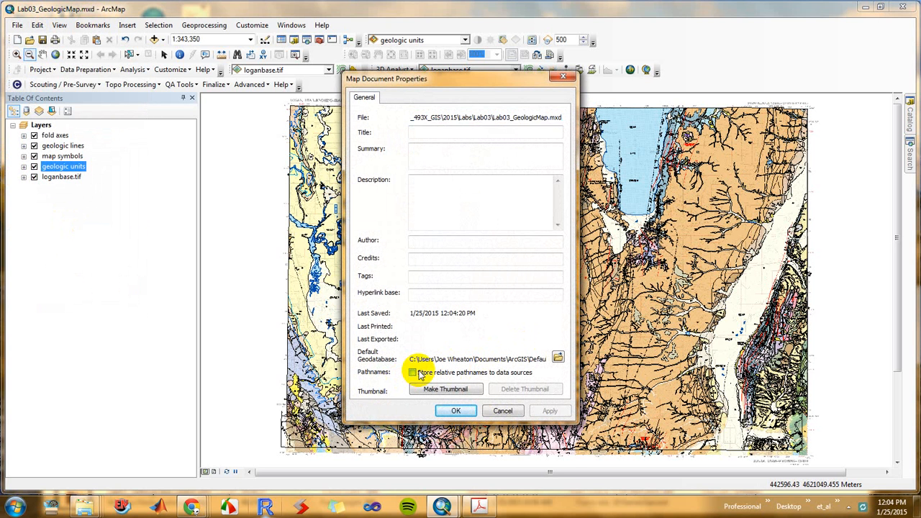
{"action": "left_click", "coordinate": [464, 412]}
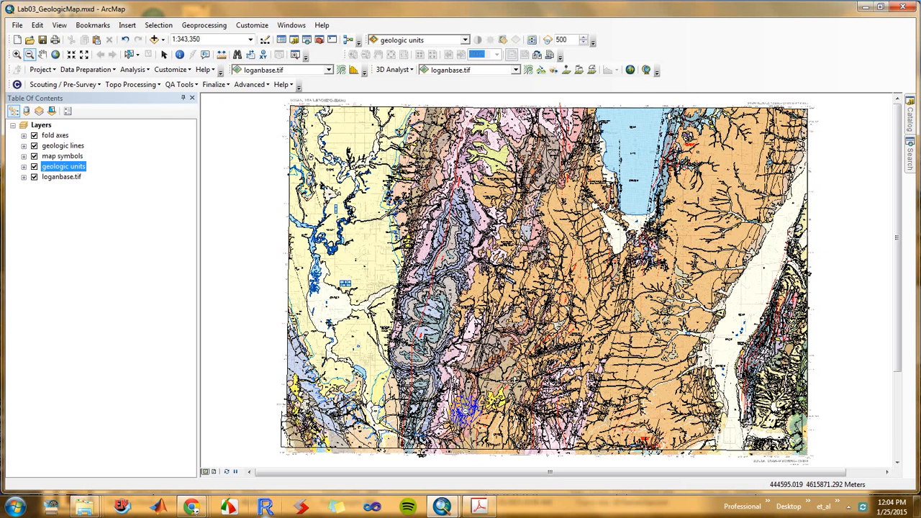
Switch the map to layout view and check the scale on the published map in UGSlogan.pdf in Adobe Acrobat
{"action": "left_click", "coordinate": [213, 472]}
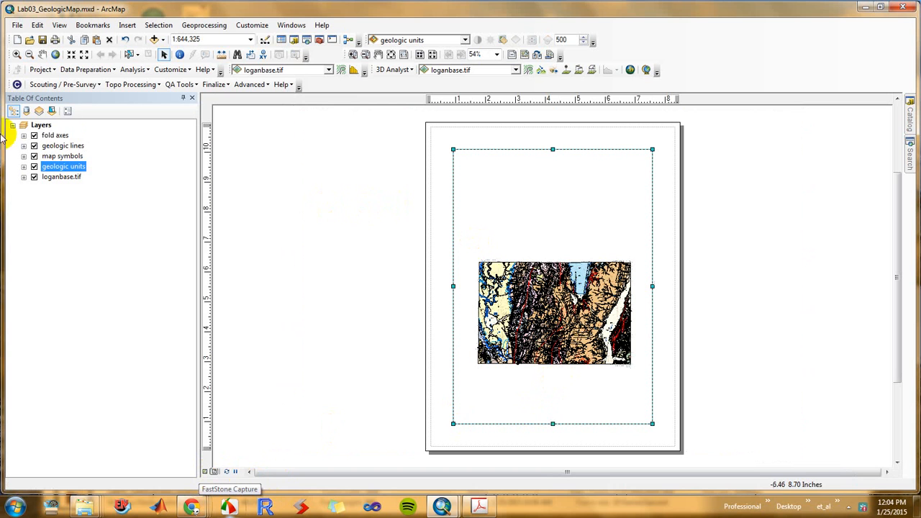
{"action": "left_click", "coordinate": [478, 507]}
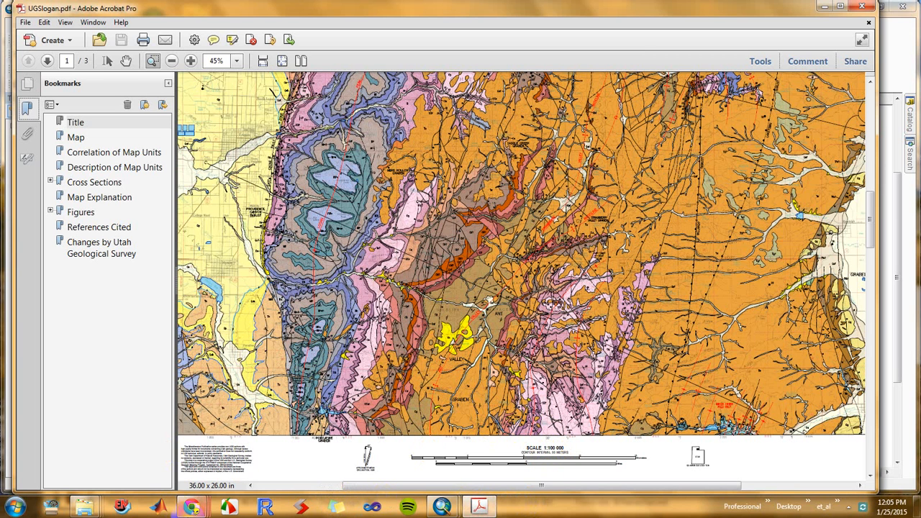
{"action": "key", "text": "super+d"}
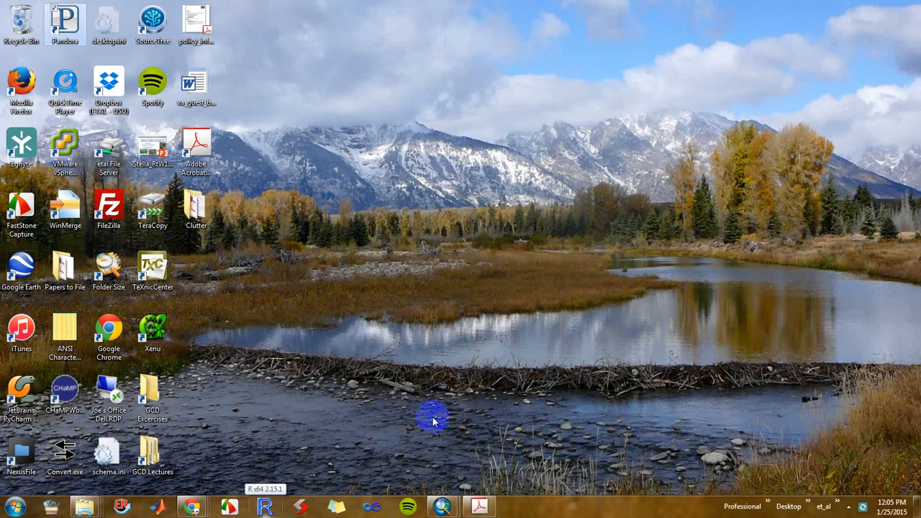
Return to Lab03_GeologicMap in ArcMap and set the layout's map scale to 1:100,000
{"action": "left_click", "coordinate": [441, 508]}
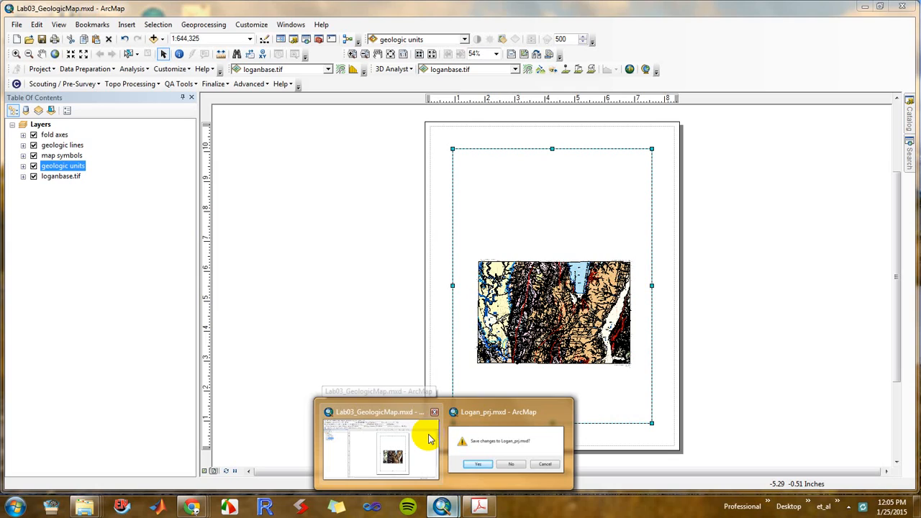
{"action": "left_click", "coordinate": [429, 437]}
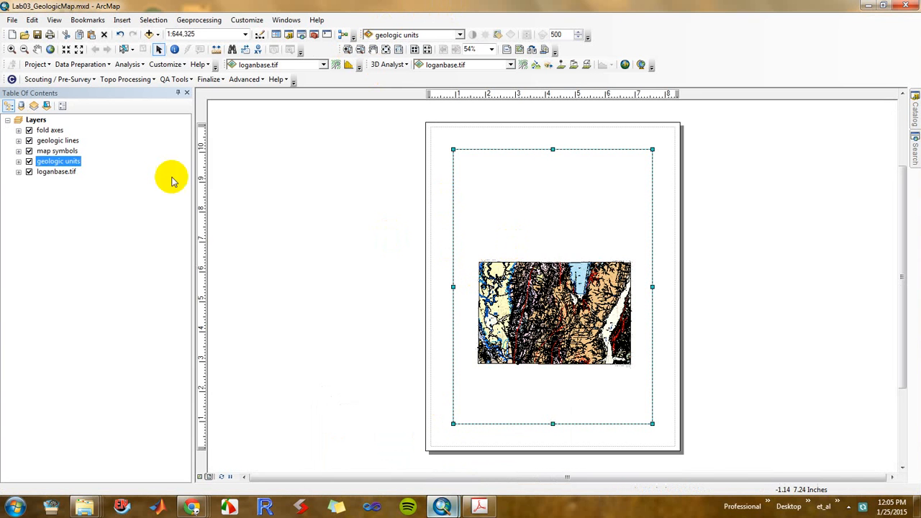
{"action": "left_click", "coordinate": [209, 33]}
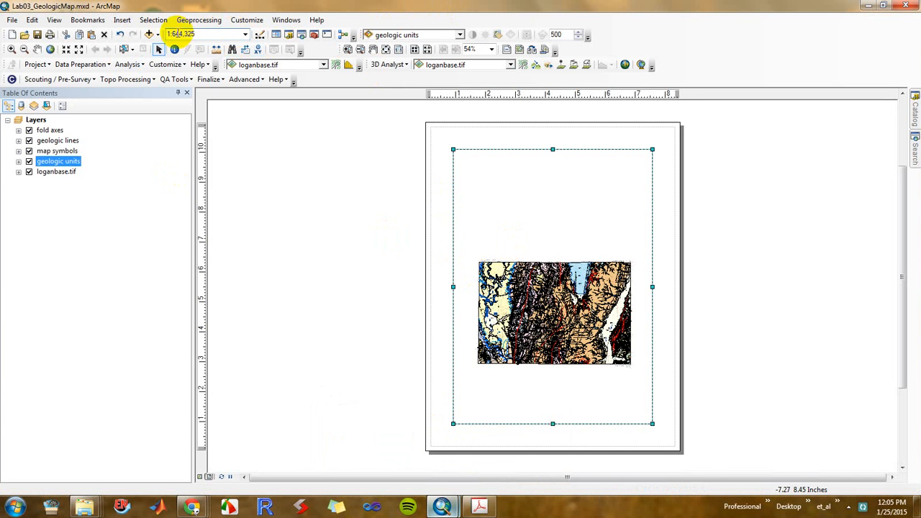
{"action": "type", "text": "1:100"}
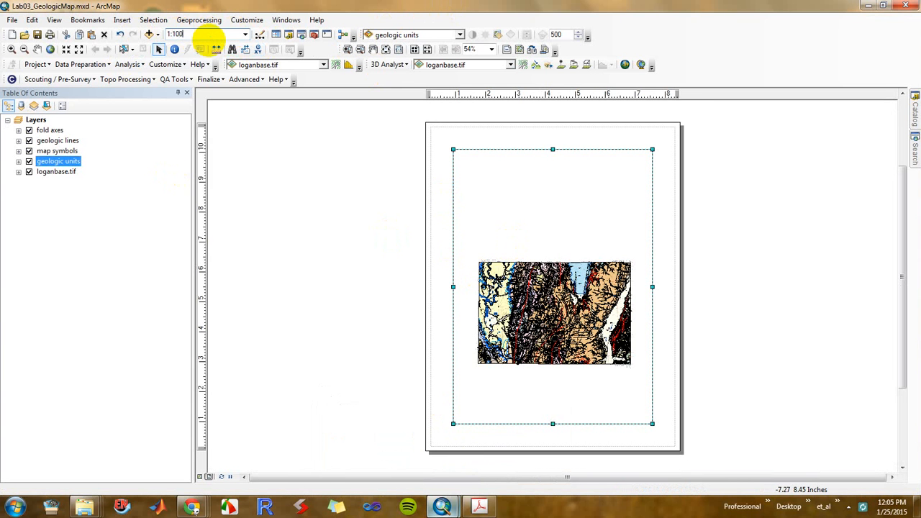
{"action": "type", "text": ",000"}
{"action": "key", "text": "Return"}
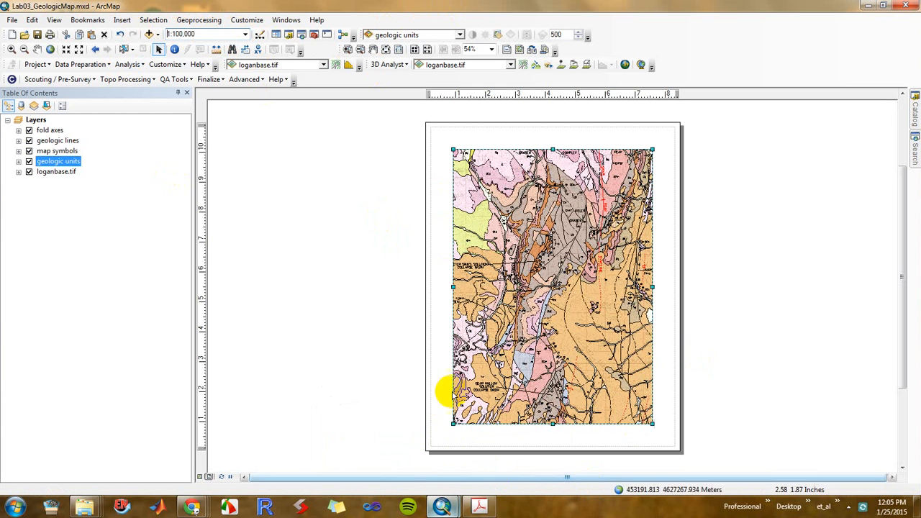
Pan the map inside the data frame to the valley edge and the adjoining mountains around Providence Canyon
{"action": "left_click", "coordinate": [500, 245]}
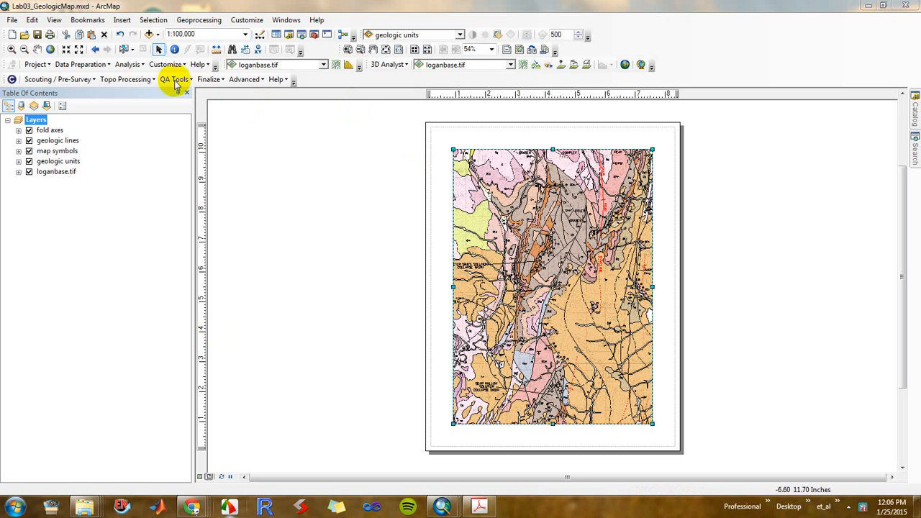
{"action": "left_click", "coordinate": [38, 49]}
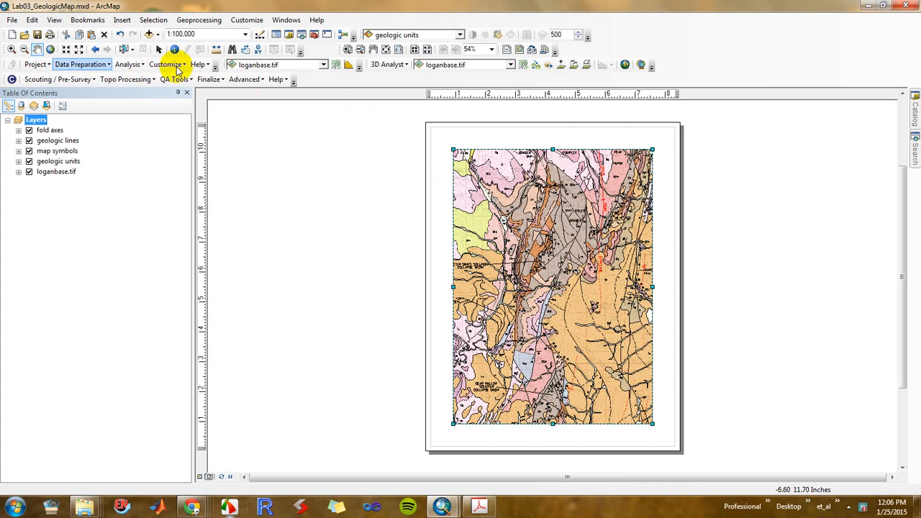
{"action": "left_click_drag", "start_coordinate": [493, 245], "coordinate": [635, 339]}
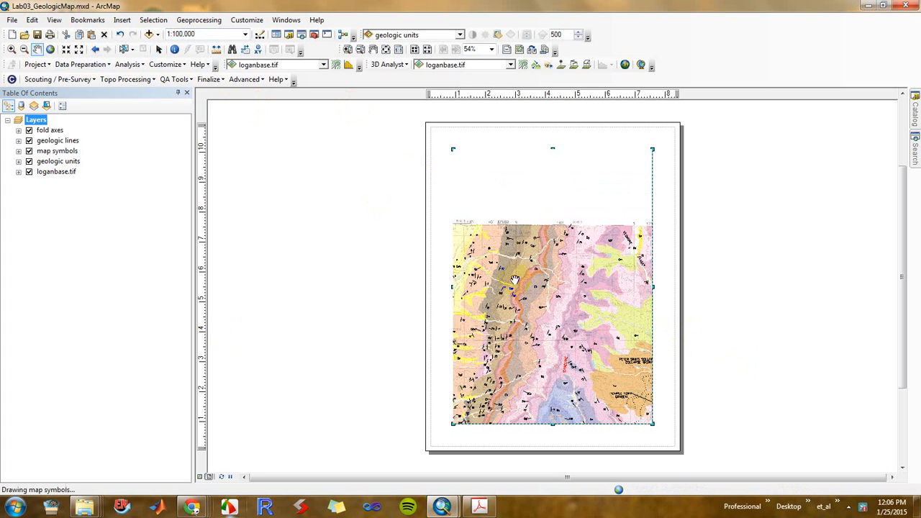
{"action": "left_click_drag", "start_coordinate": [514, 279], "coordinate": [657, 335]}
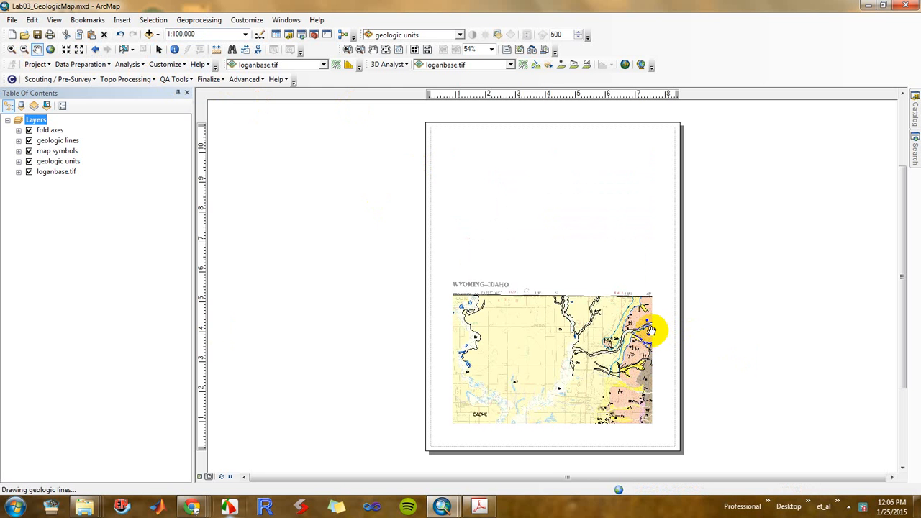
{"action": "left_click_drag", "start_coordinate": [533, 335], "coordinate": [581, 193]}
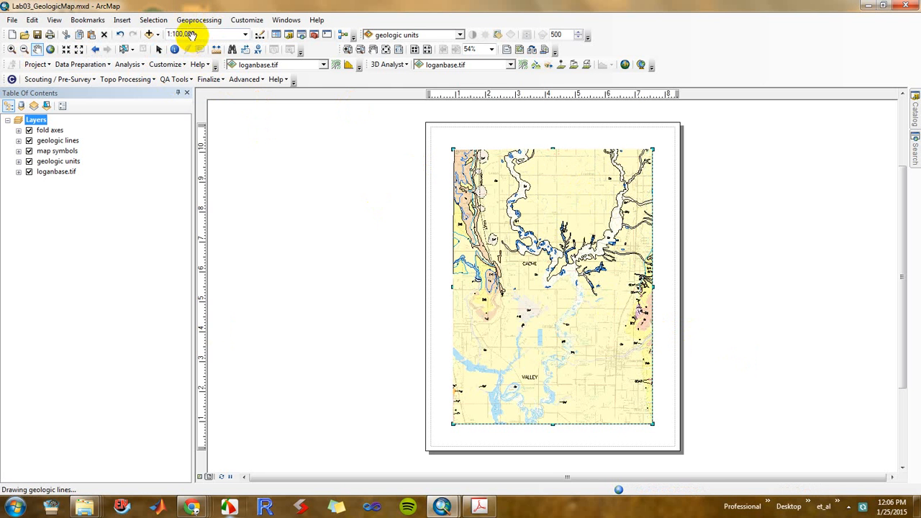
{"action": "left_click_drag", "start_coordinate": [569, 352], "coordinate": [477, 277]}
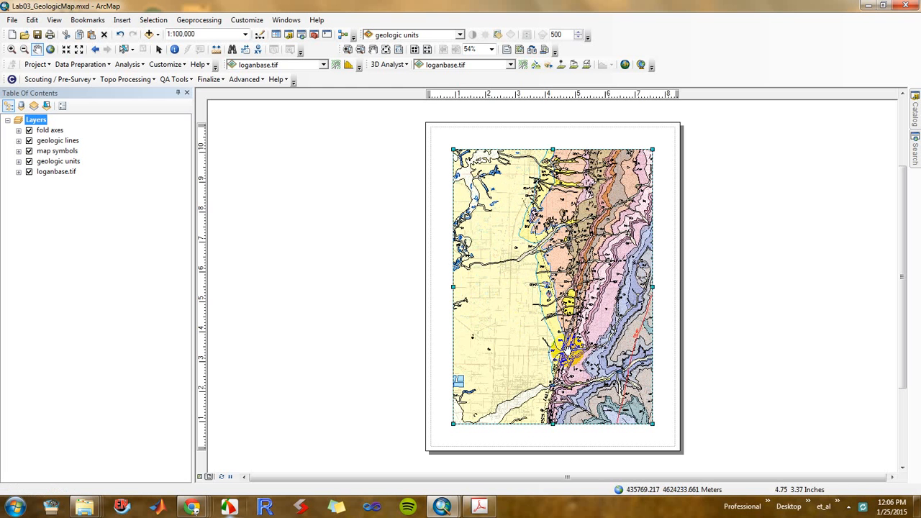
{"action": "left_click_drag", "start_coordinate": [590, 368], "coordinate": [593, 222]}
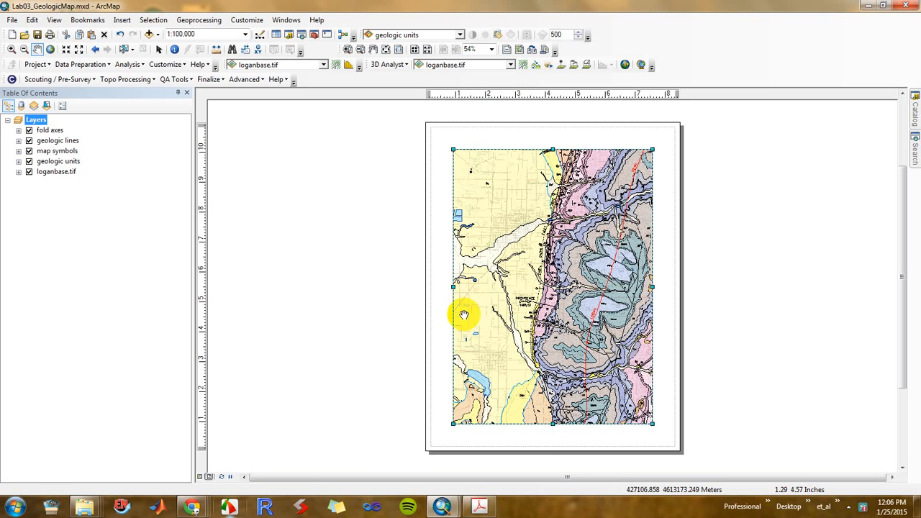
Switch to UGSlogan.pdf in Adobe Acrobat and examine the published map's title, scale bar and full extent
{"action": "left_click", "coordinate": [480, 508]}
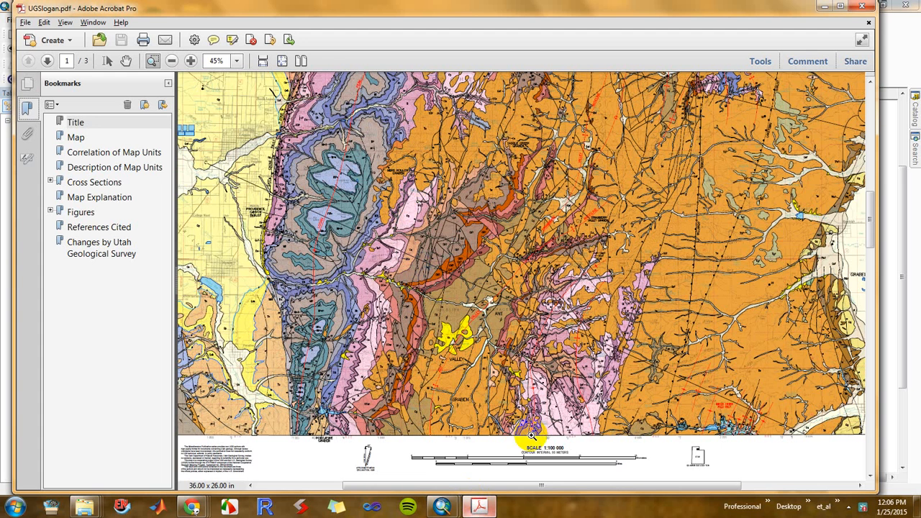
{"action": "left_click", "coordinate": [126, 60]}
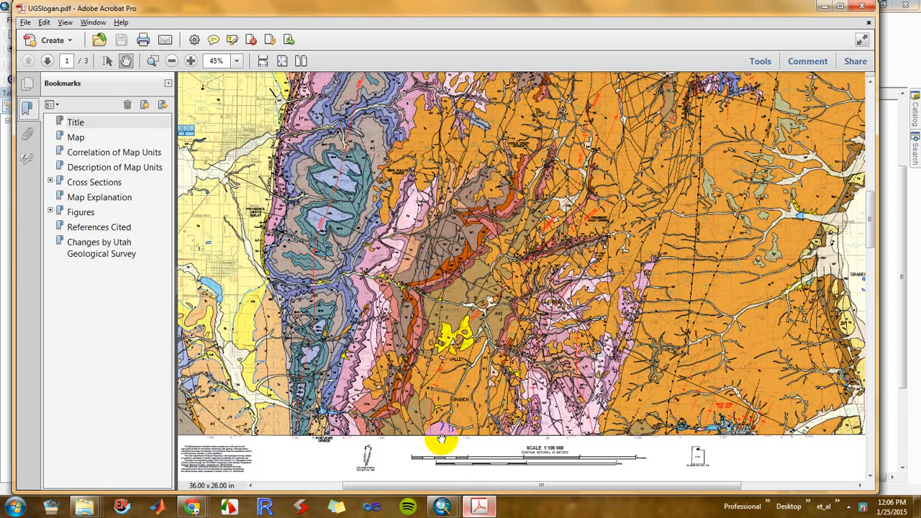
{"action": "left_click_drag", "start_coordinate": [296, 443], "coordinate": [444, 432]}
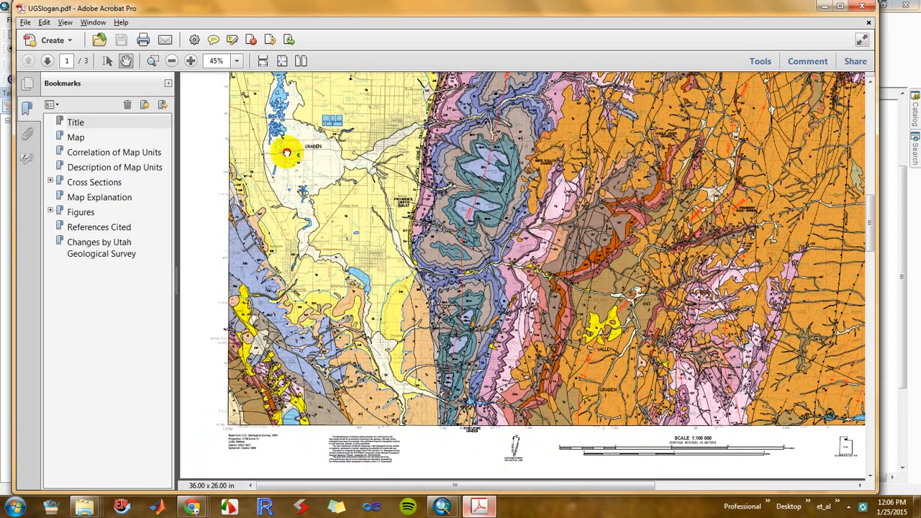
{"action": "left_click_drag", "start_coordinate": [287, 152], "coordinate": [372, 377]}
{"action": "left_click_drag", "start_coordinate": [232, 118], "coordinate": [232, 297]}
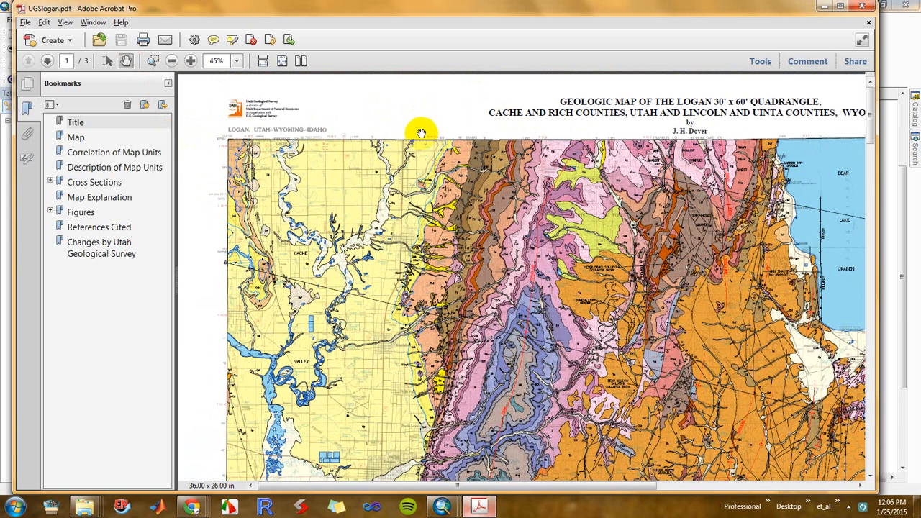
{"action": "left_click_drag", "start_coordinate": [837, 463], "coordinate": [529, 206]}
{"action": "left_click_drag", "start_coordinate": [648, 329], "coordinate": [616, 250]}
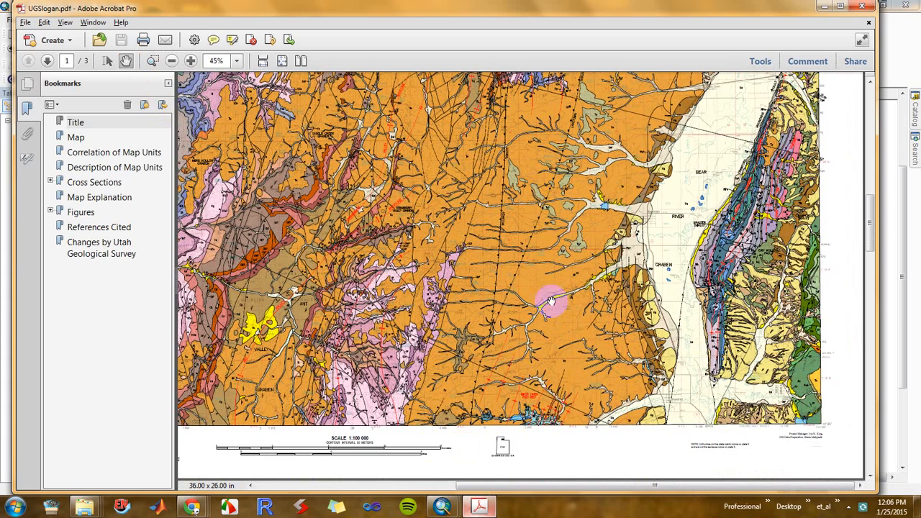
{"action": "left_click", "coordinate": [826, 7]}
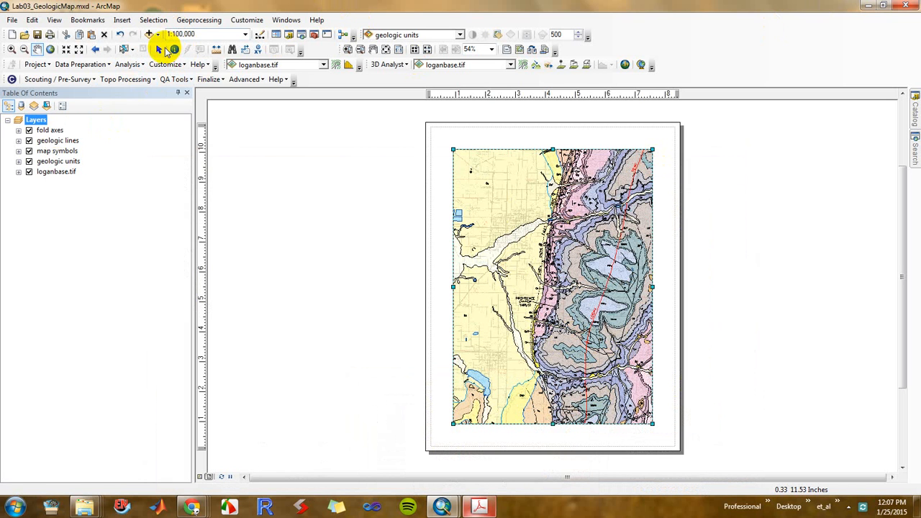
Open the size and position properties of the Layers data frame and set its X position to 1 in
{"action": "right_click", "coordinate": [36, 120]}
{"action": "left_click", "coordinate": [99, 369]}
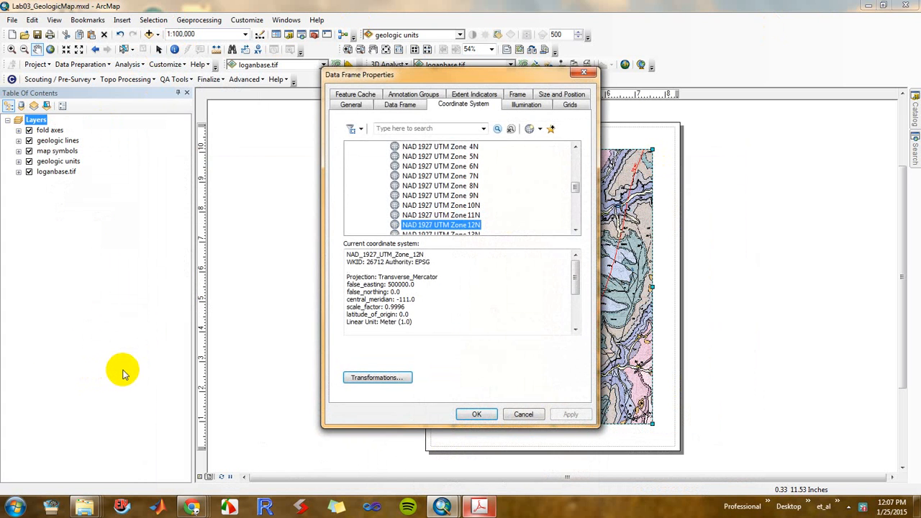
{"action": "left_click", "coordinate": [403, 106]}
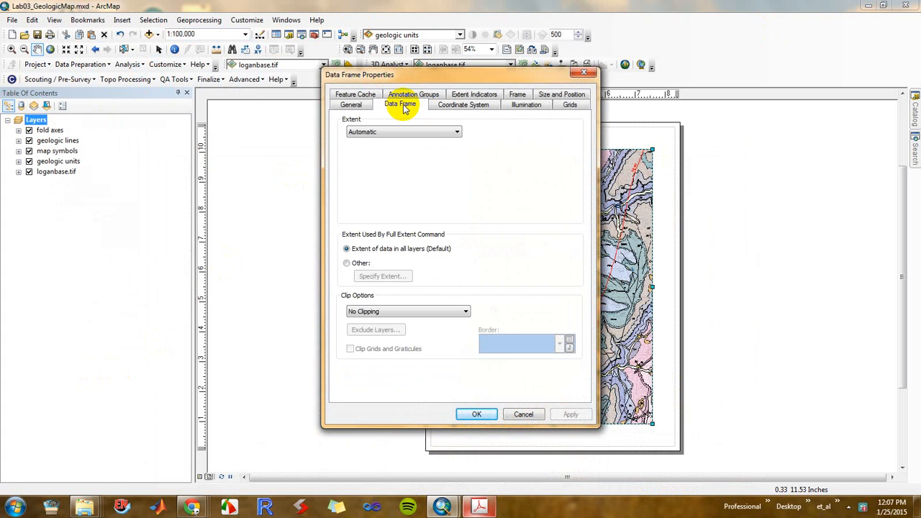
{"action": "left_click", "coordinate": [553, 94]}
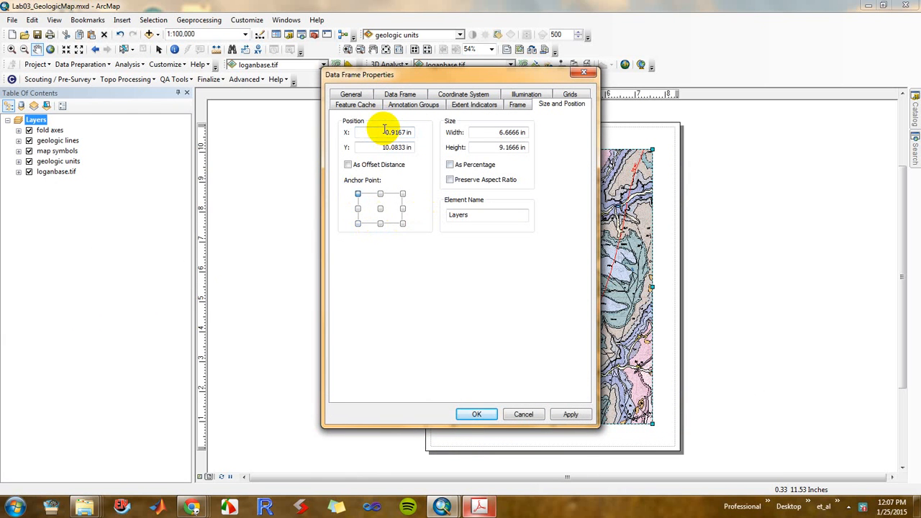
{"action": "left_click_drag", "start_coordinate": [383, 130], "coordinate": [425, 136]}
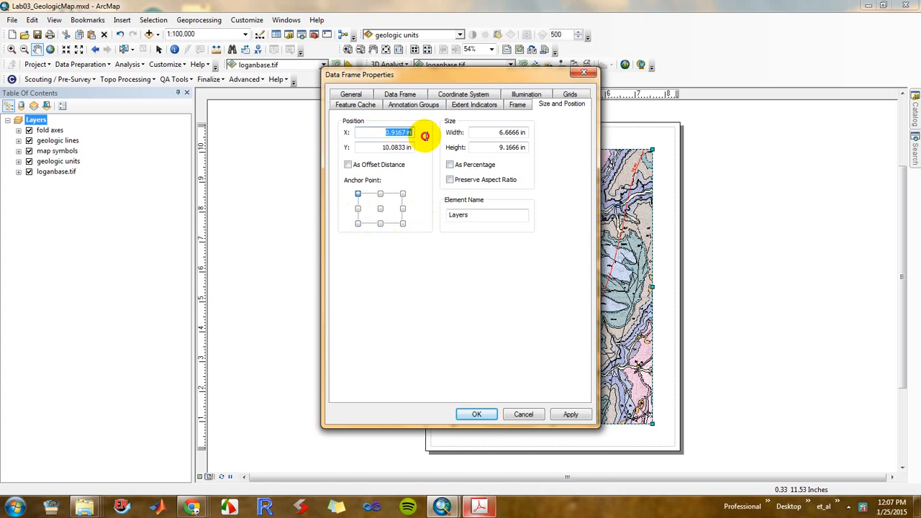
{"action": "type", "text": "1"}
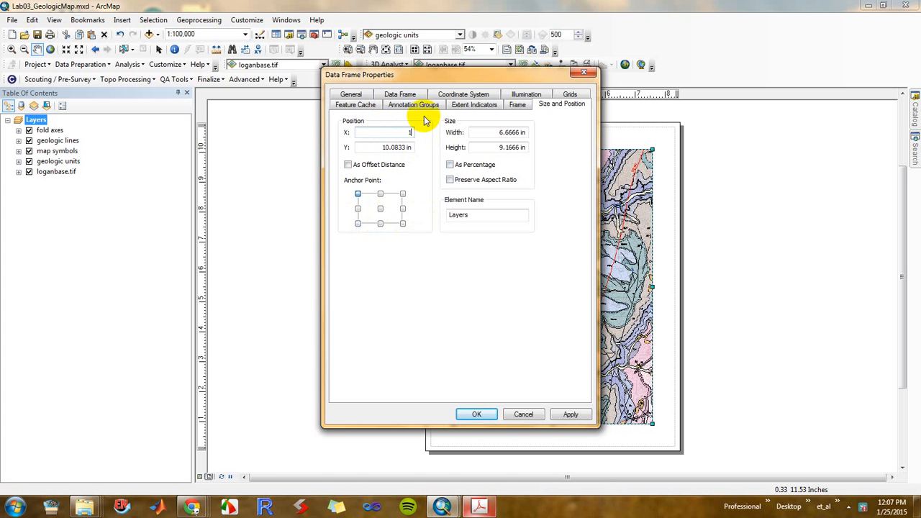
{"action": "left_click_drag", "start_coordinate": [428, 76], "coordinate": [263, 81]}
{"action": "key", "text": "Tab"}
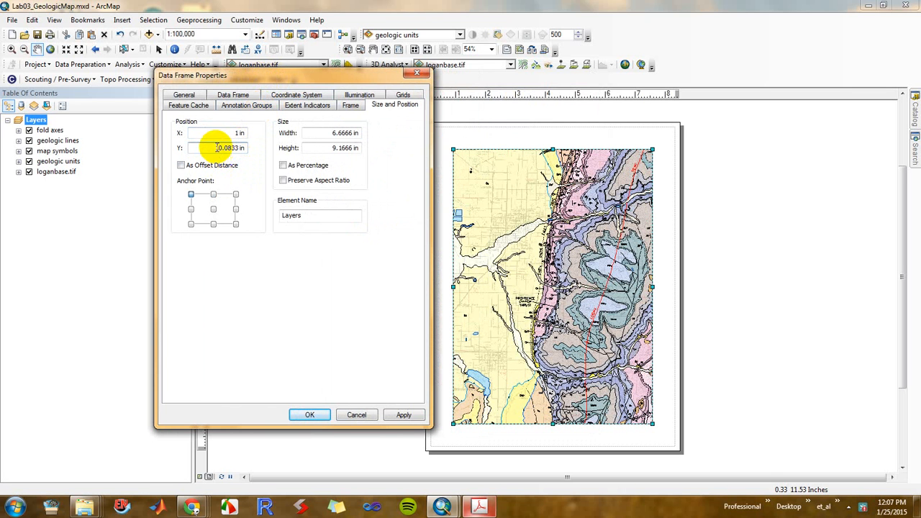
Set the data frame's Y position to 1.5 in and apply it to the layout
{"action": "left_click_drag", "start_coordinate": [221, 148], "coordinate": [246, 148]}
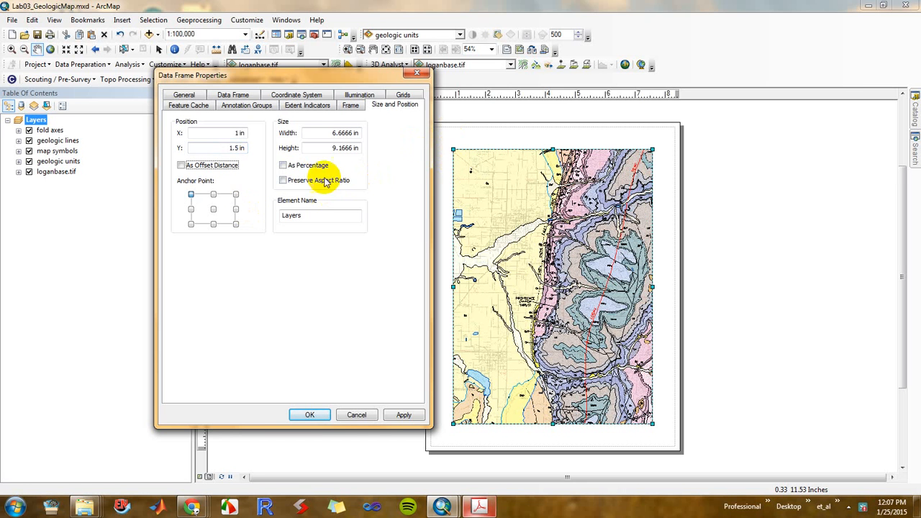
{"action": "left_click", "coordinate": [324, 134]}
{"action": "left_click", "coordinate": [403, 414]}
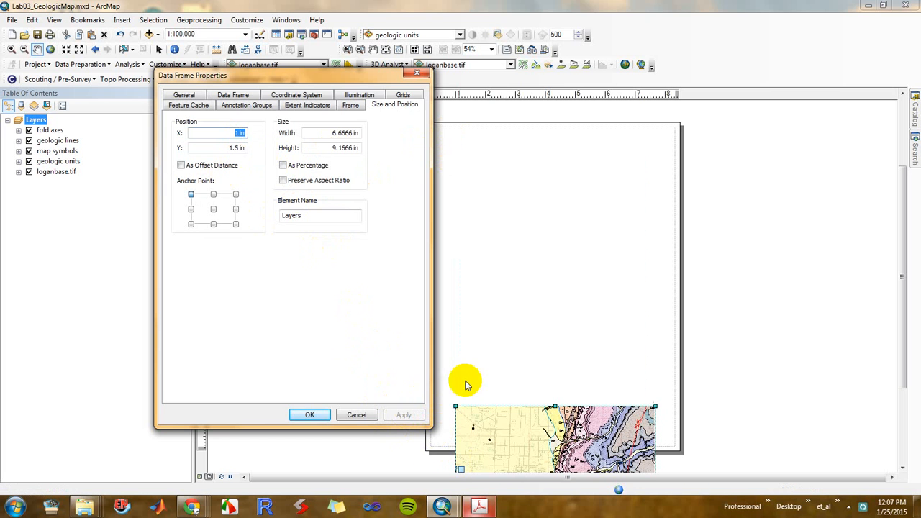
Set the data frame's Y position to 10 in, keeping X at 1 in, and apply it
{"action": "left_click", "coordinate": [236, 134]}
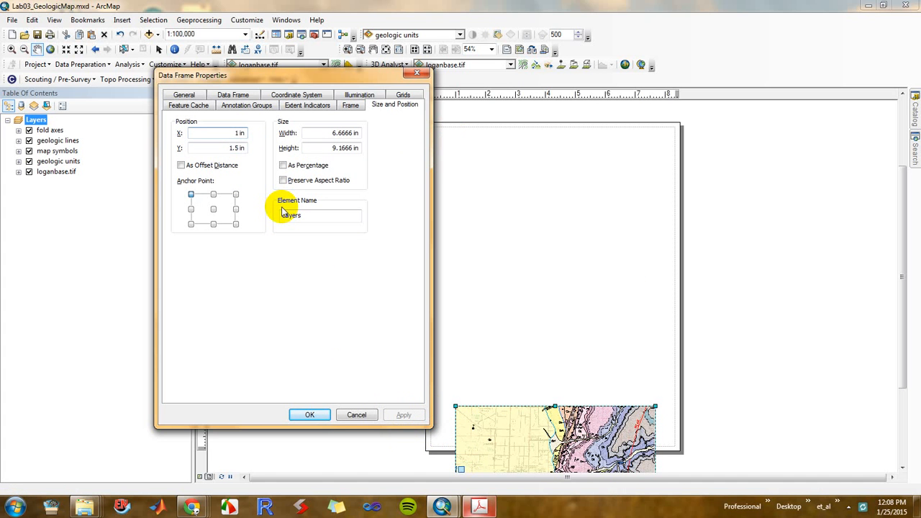
{"action": "left_click", "coordinate": [228, 147]}
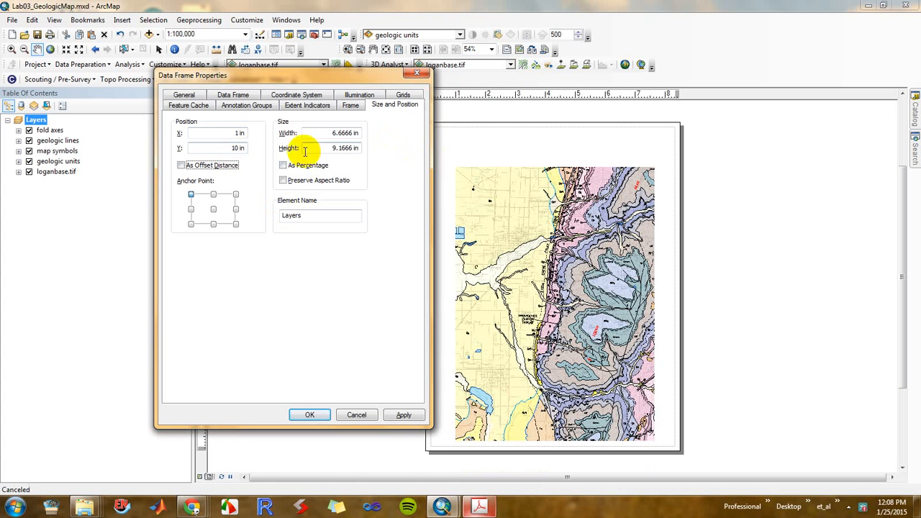
{"action": "left_click", "coordinate": [403, 416]}
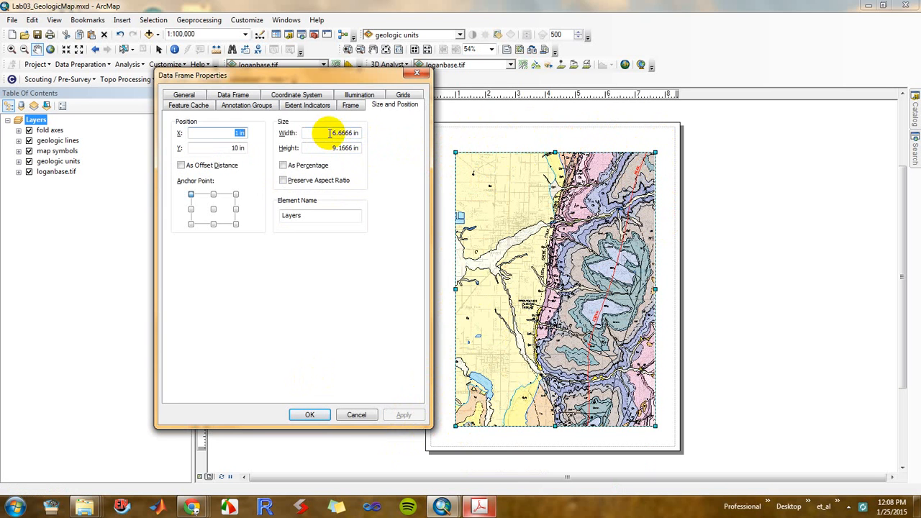
Resize the data frame to 6.5 in wide by 6 in high and accept its properties
{"action": "left_click_drag", "start_coordinate": [332, 133], "coordinate": [383, 139]}
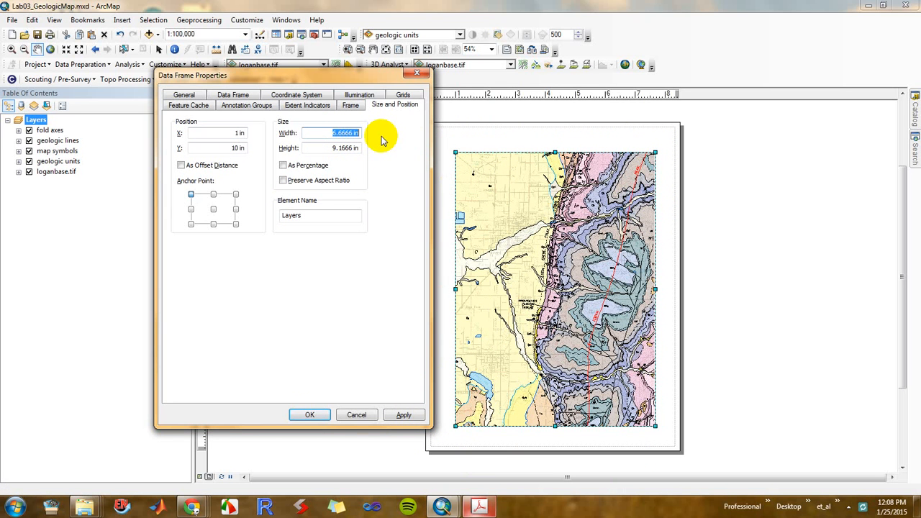
{"action": "left_click", "coordinate": [343, 148]}
{"action": "mouse_move", "coordinate": [330, 147]}
{"action": "left_mouse_down"}
{"action": "mouse_move", "coordinate": [351, 148]}
{"action": "mouse_move", "coordinate": [313, 146]}
{"action": "left_mouse_up"}
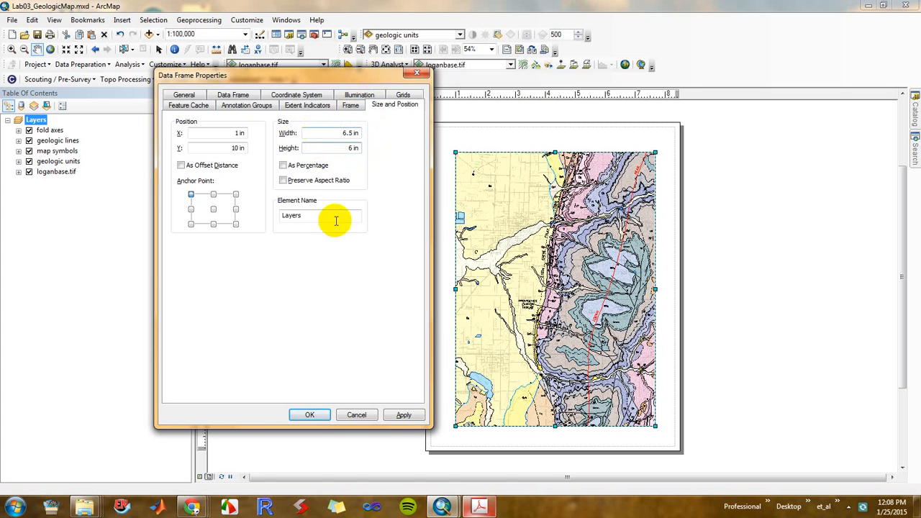
{"action": "left_click", "coordinate": [402, 415]}
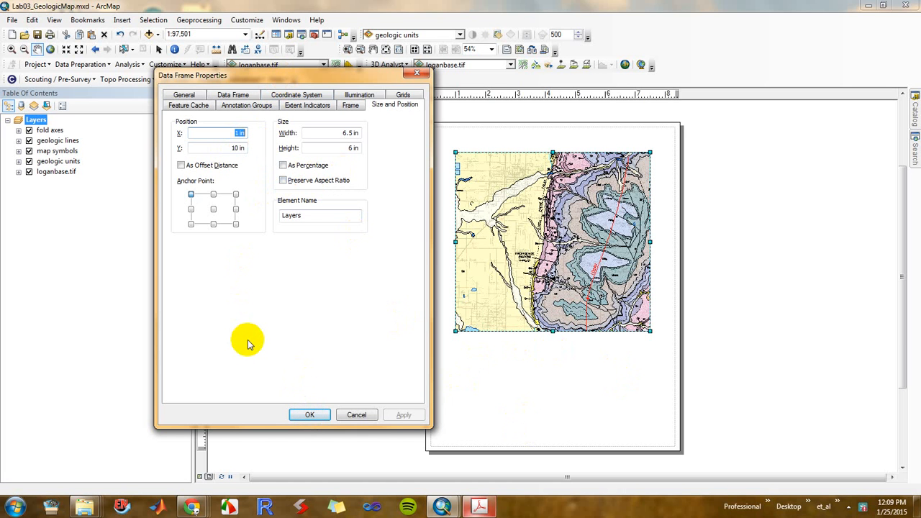
{"action": "left_click", "coordinate": [309, 415]}
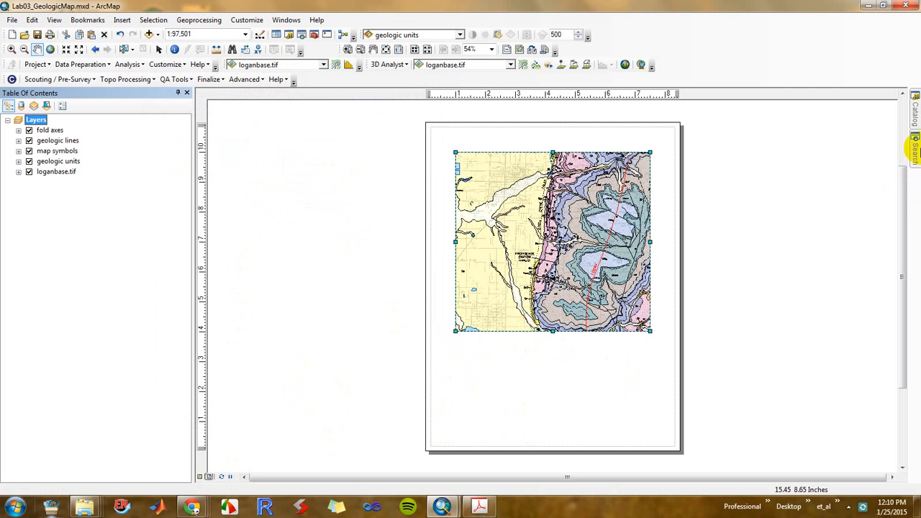
Start a new shapefile in the wrk_Data folder of Lab03 with the feature type Polygon
{"action": "left_click", "coordinate": [915, 115]}
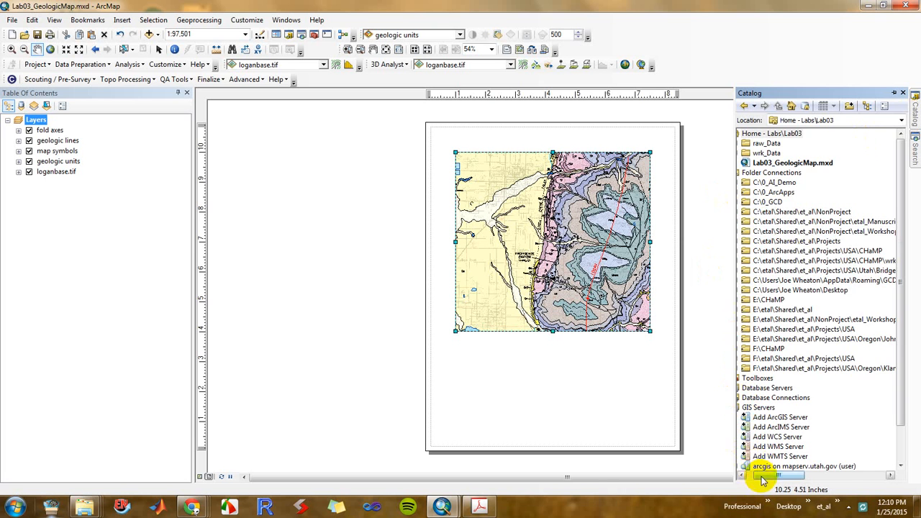
{"action": "left_click", "coordinate": [787, 153]}
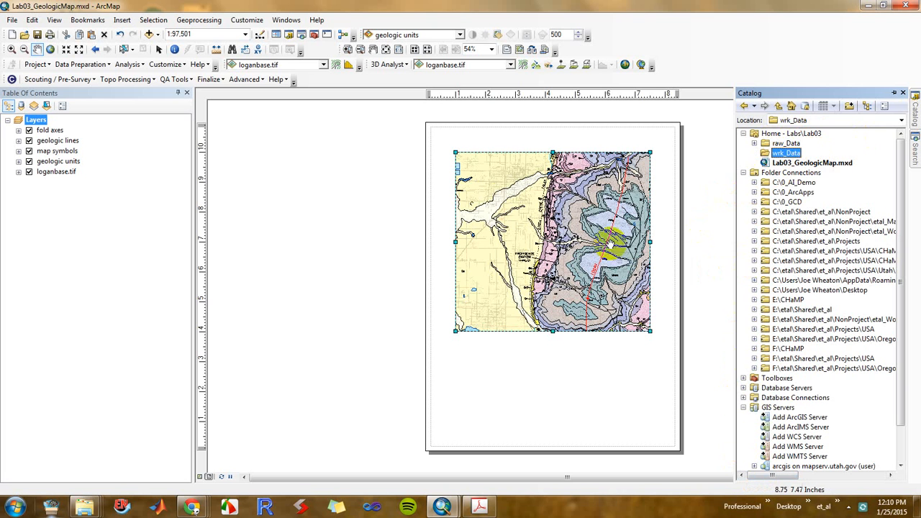
{"action": "right_click", "coordinate": [778, 152]}
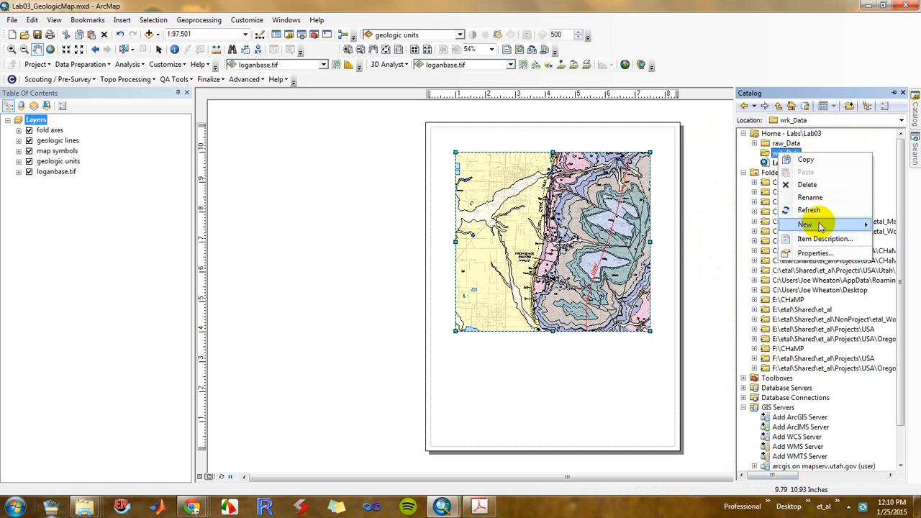
{"action": "mouse_move", "coordinate": [820, 227]}
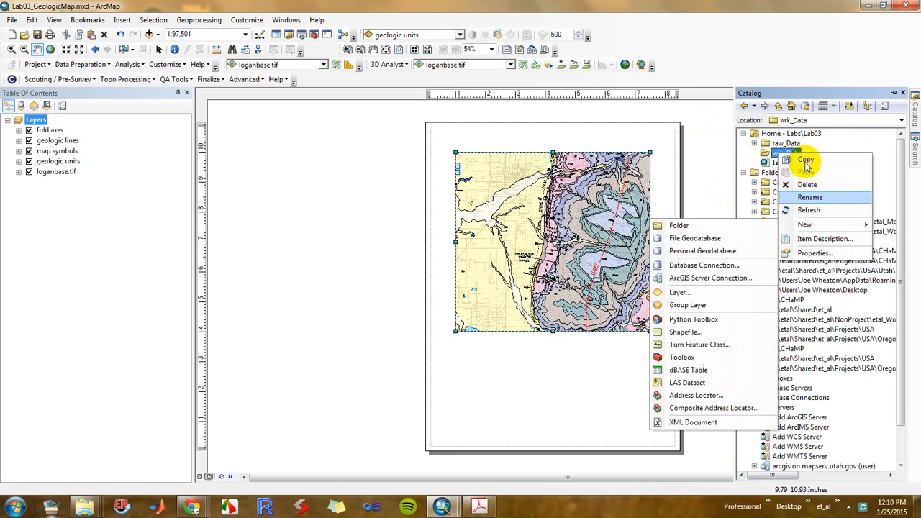
{"action": "left_click", "coordinate": [702, 334]}
{"action": "left_click", "coordinate": [461, 168]}
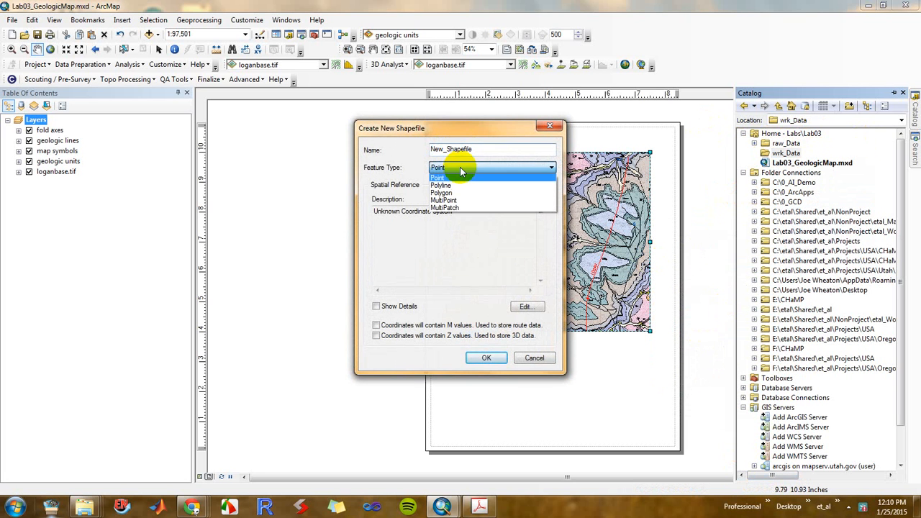
{"action": "left_click", "coordinate": [460, 192]}
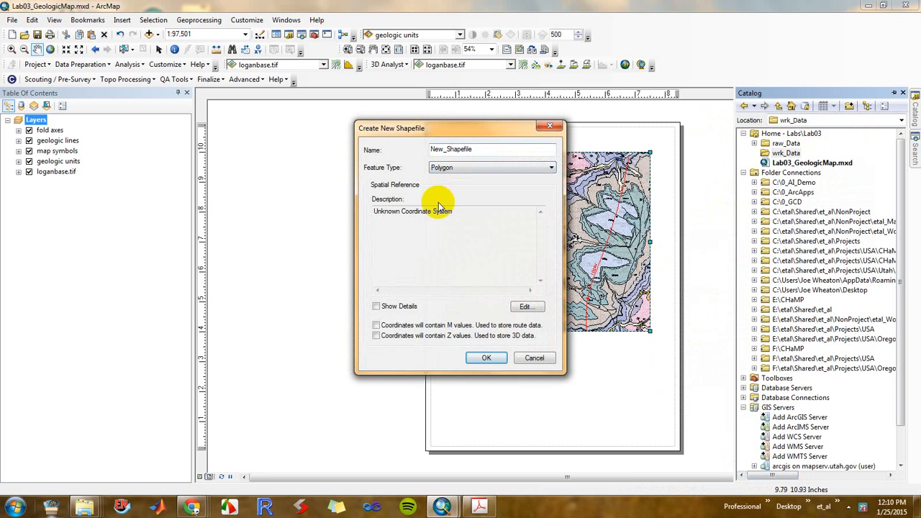
Import the NAD_1927_UTM_Zone_12N coordinate system from folds.shp and create the shapefile with the name NewLoganMapLimits
{"action": "left_click", "coordinate": [529, 307]}
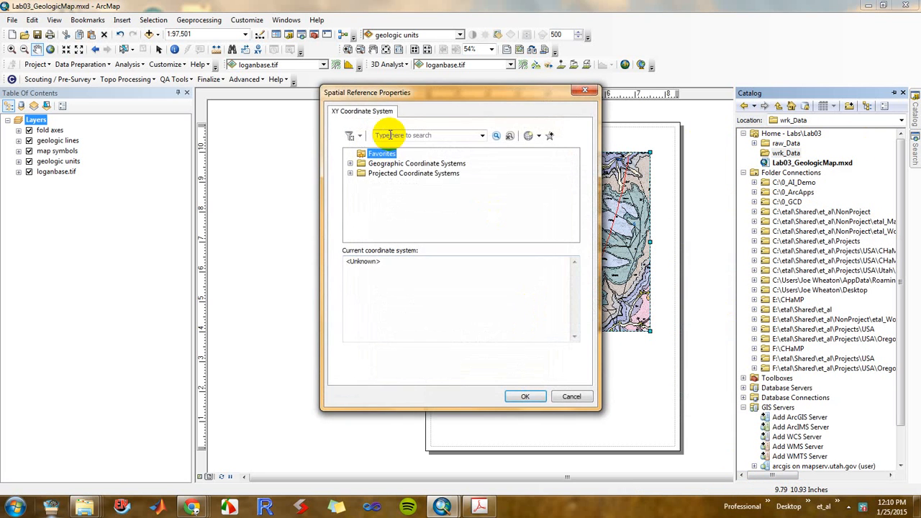
{"action": "left_click", "coordinate": [539, 135]}
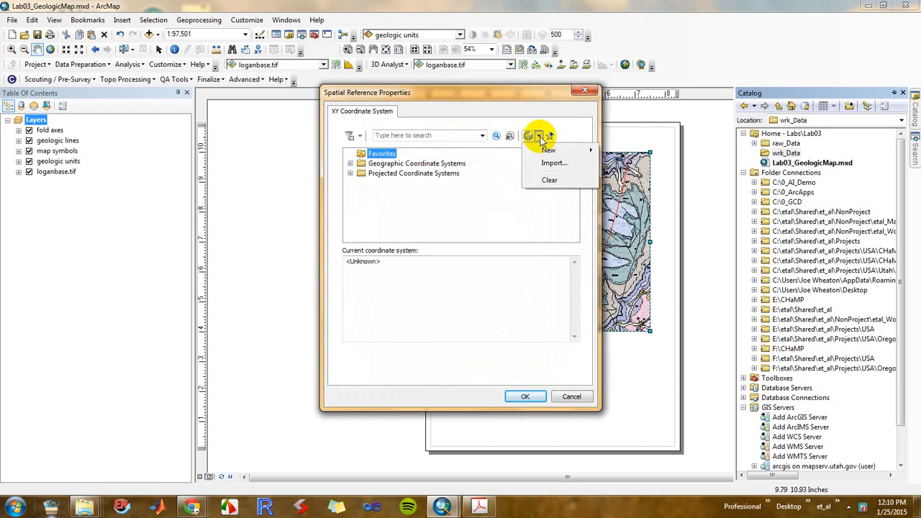
{"action": "left_click", "coordinate": [550, 161]}
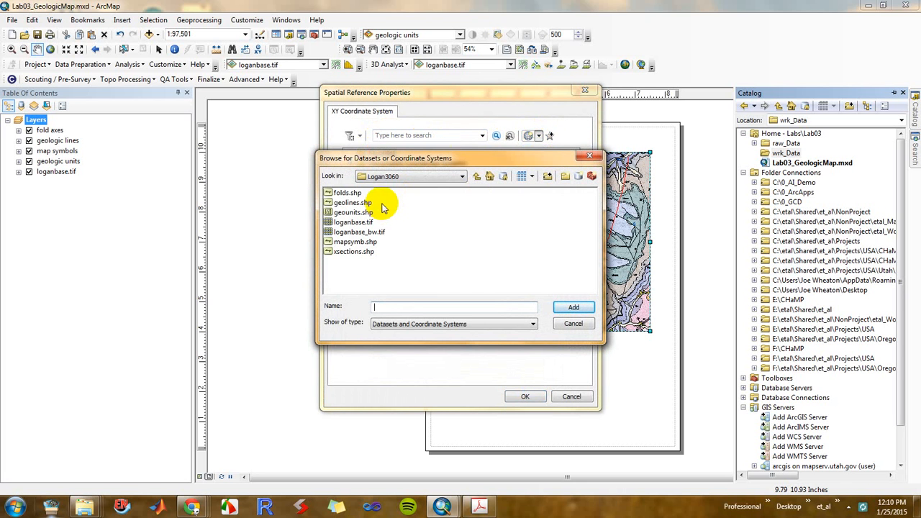
{"action": "left_click", "coordinate": [347, 193]}
{"action": "left_click", "coordinate": [573, 307]}
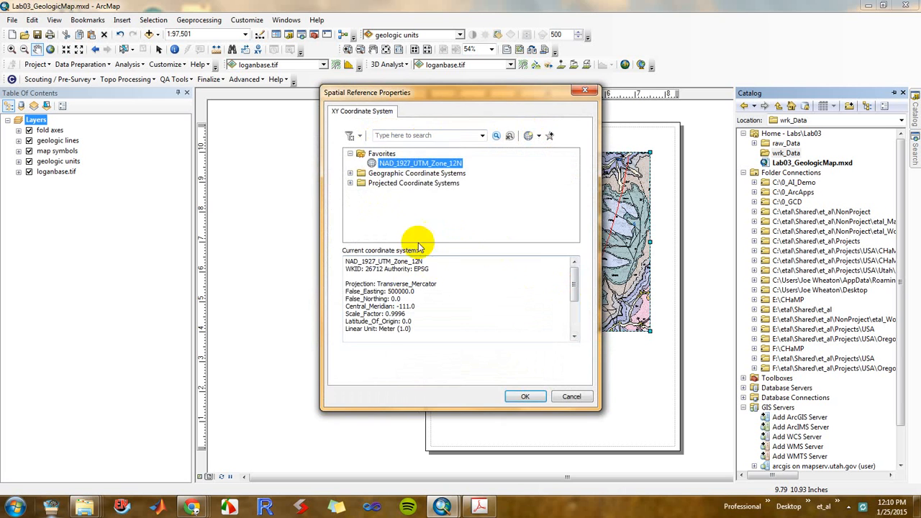
{"action": "left_click", "coordinate": [531, 395]}
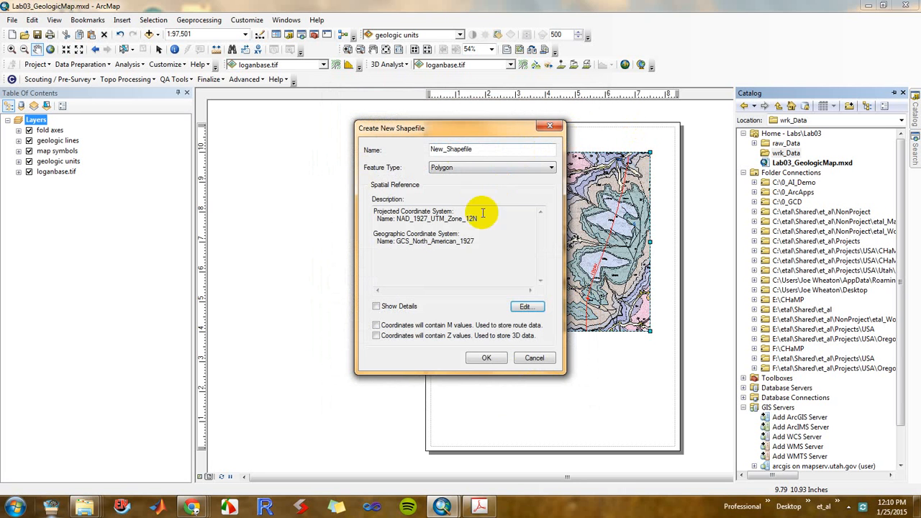
{"action": "left_click_drag", "start_coordinate": [531, 149], "coordinate": [364, 142]}
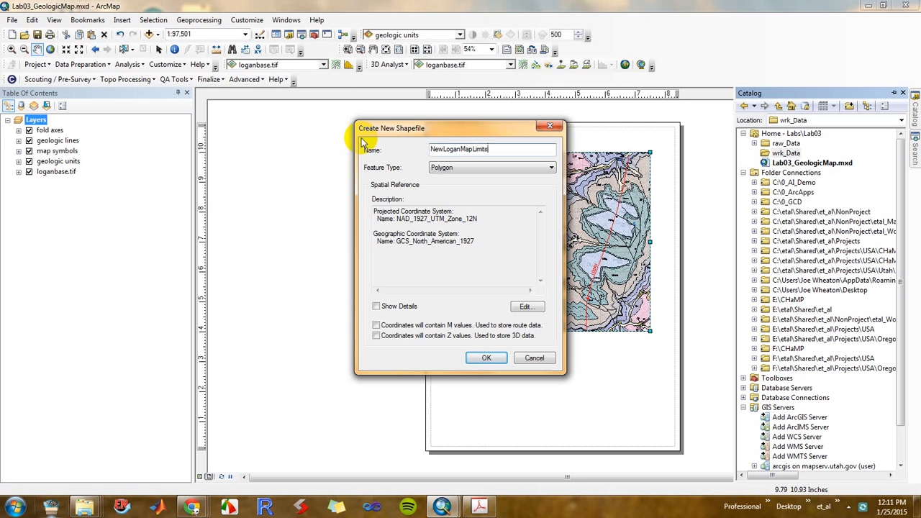
{"action": "left_click", "coordinate": [487, 358]}
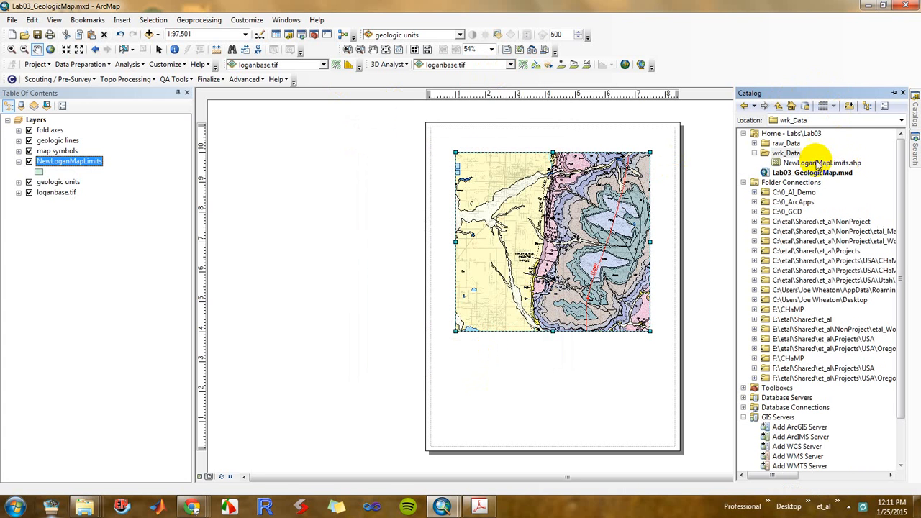
Move the NewLoganMapLimits layer above all others and hide the loganbase.tif and map symbols layers
{"action": "left_click_drag", "start_coordinate": [87, 162], "coordinate": [85, 123]}
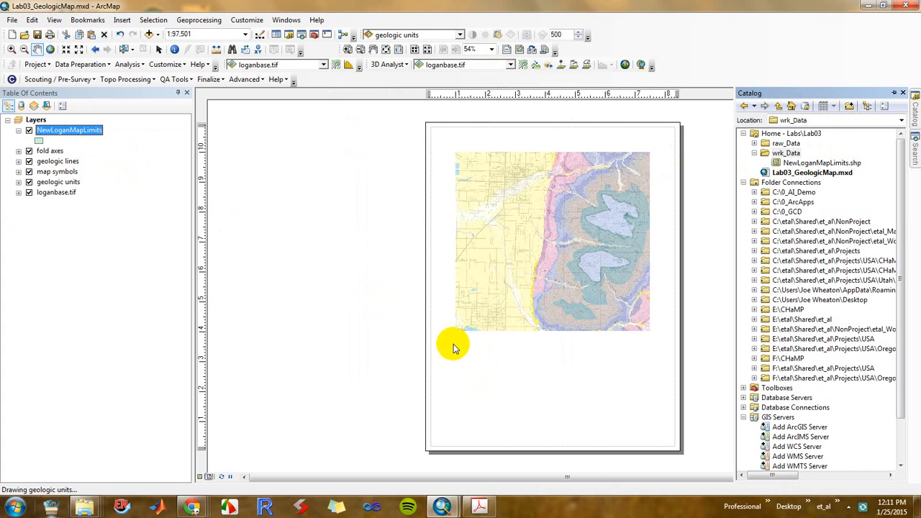
{"action": "left_click", "coordinate": [29, 193]}
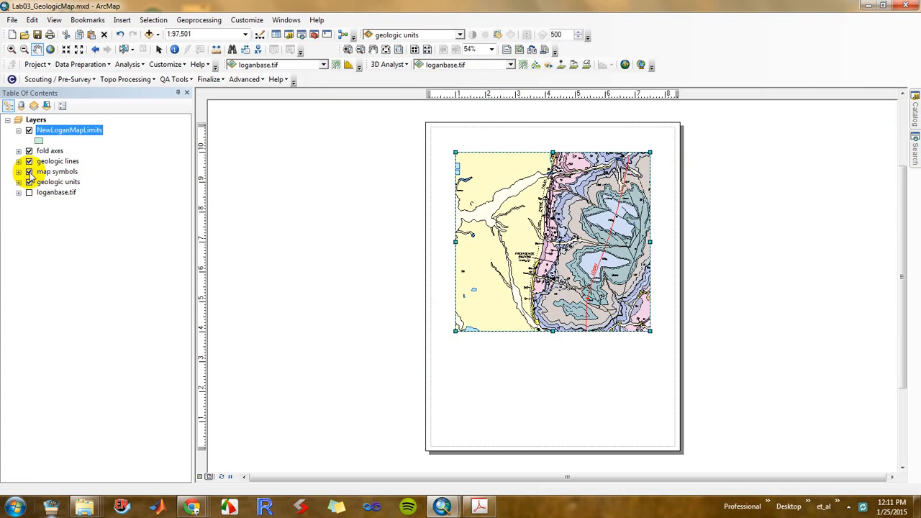
{"action": "left_click", "coordinate": [29, 172]}
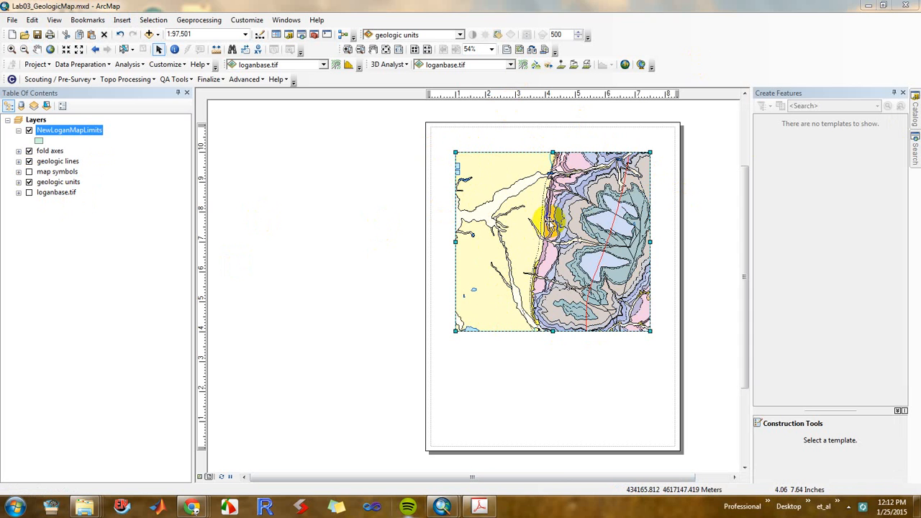
Display the Editor tools, start an edit session on NewLoganMapLimits and choose its feature template
{"action": "right_click", "coordinate": [322, 84]}
{"action": "left_click", "coordinate": [356, 146]}
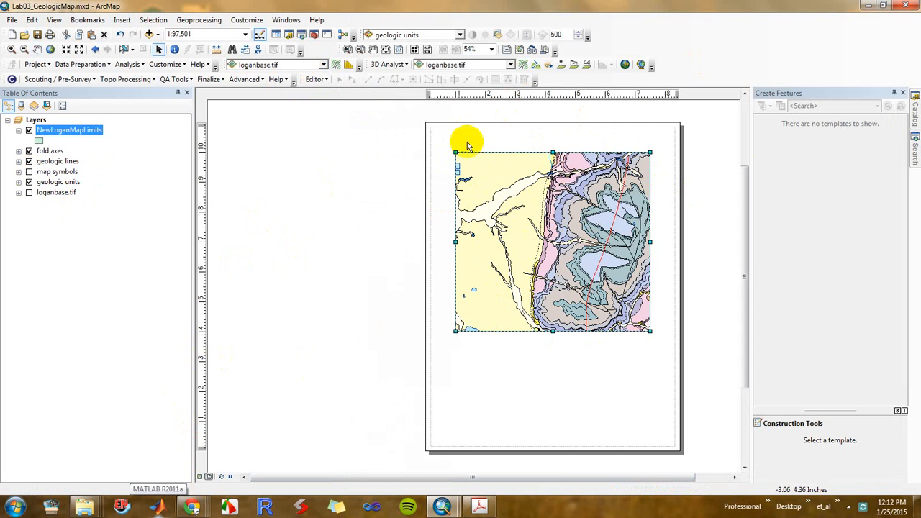
{"action": "left_click", "coordinate": [315, 79]}
{"action": "left_click", "coordinate": [329, 91]}
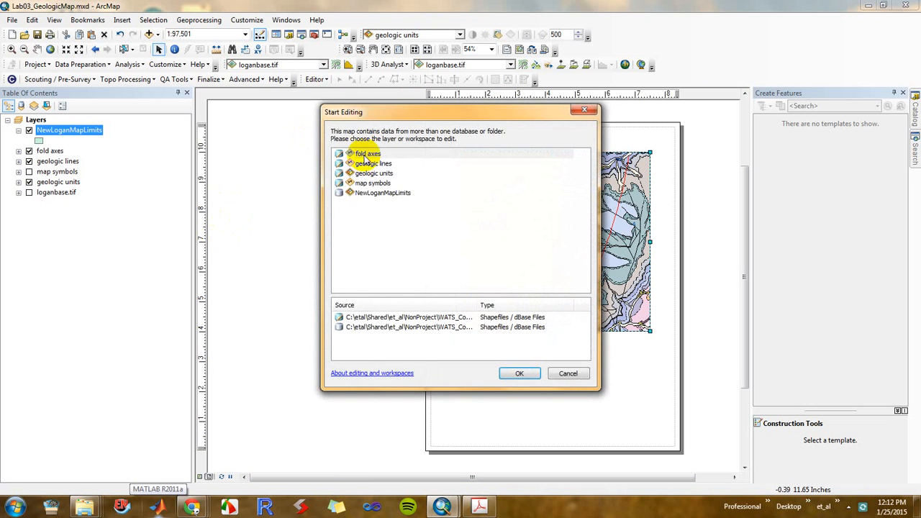
{"action": "double_click", "coordinate": [373, 194]}
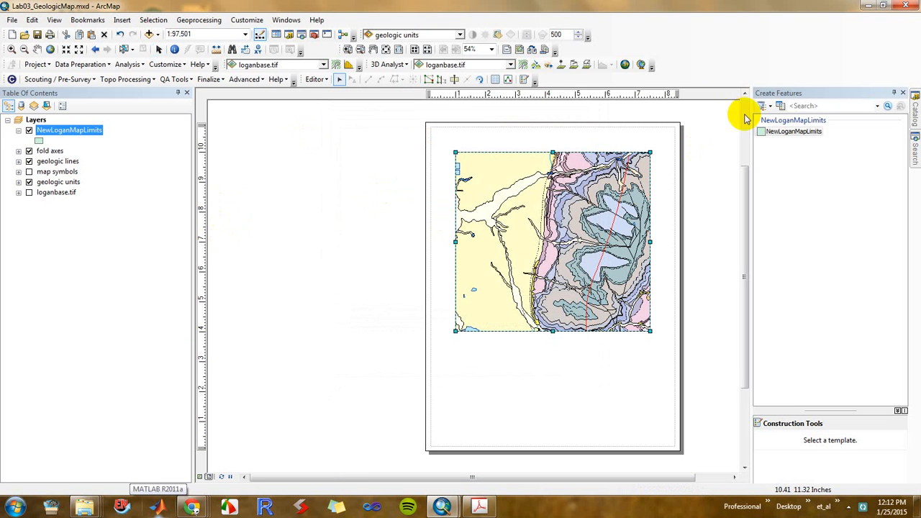
{"action": "left_click", "coordinate": [784, 132]}
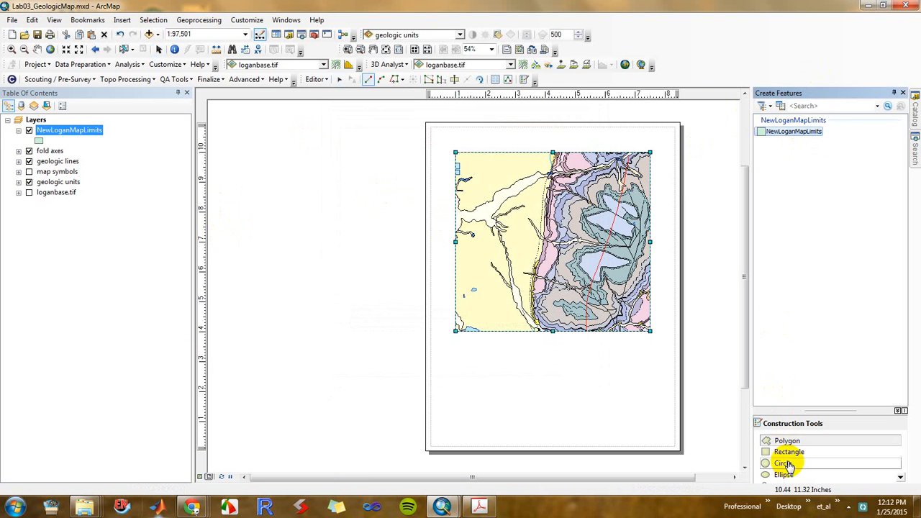
Draw a rectangular NewLoganMapLimits polygon about 15815 m by 14332 m over the data frame's extent and switch to data view
{"action": "left_click", "coordinate": [789, 453]}
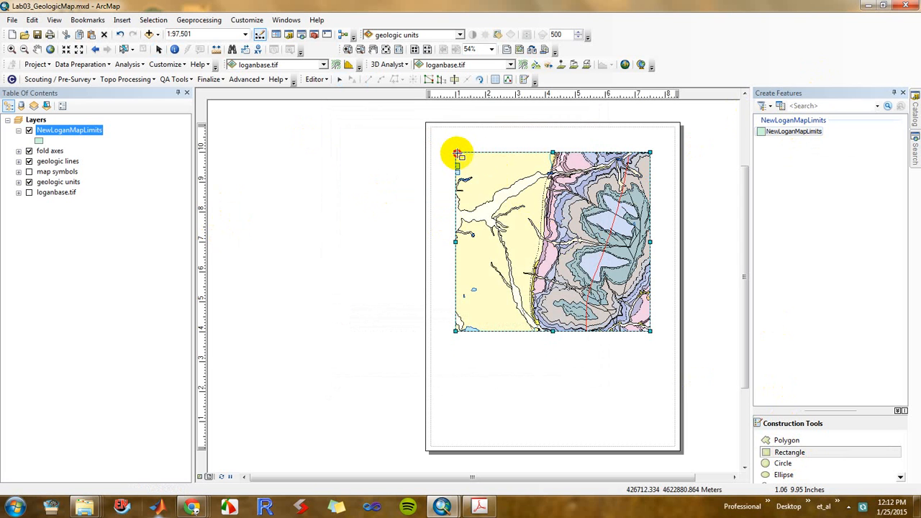
{"action": "left_click", "coordinate": [457, 153]}
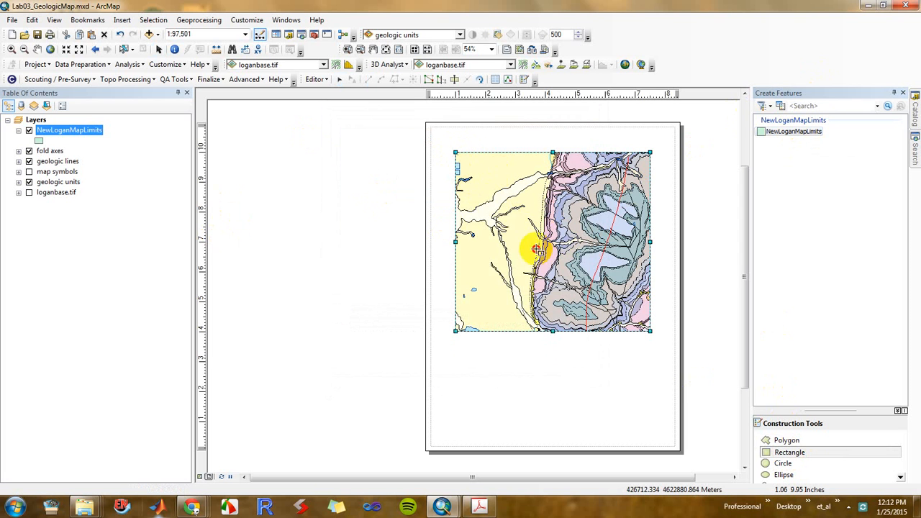
{"action": "left_click", "coordinate": [648, 156]}
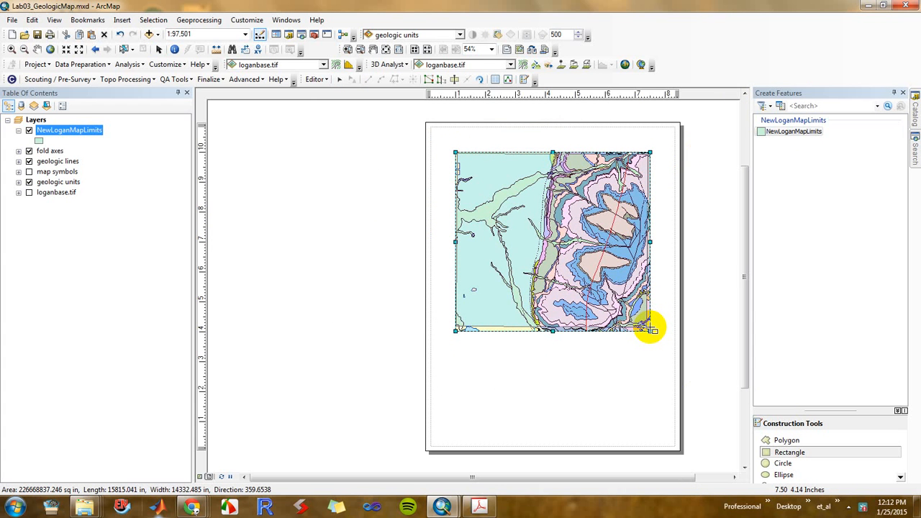
{"action": "left_click", "coordinate": [650, 330]}
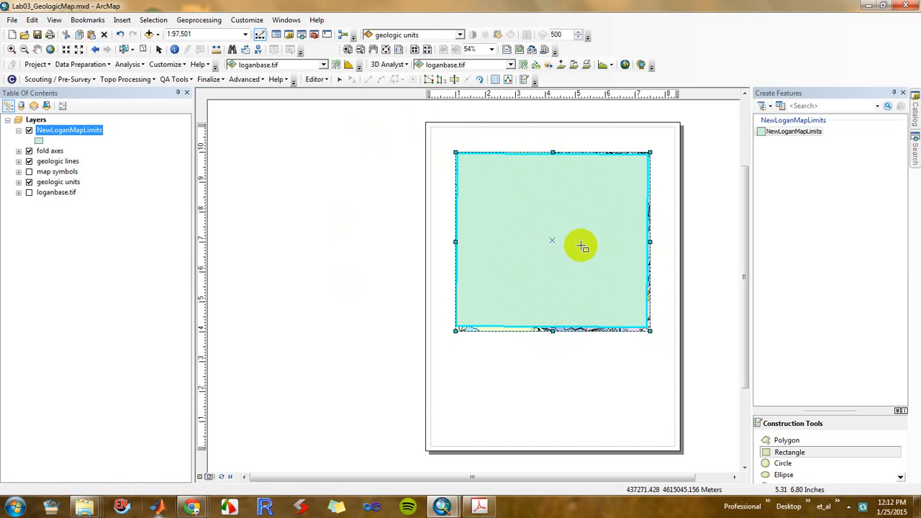
{"action": "left_click", "coordinate": [198, 477]}
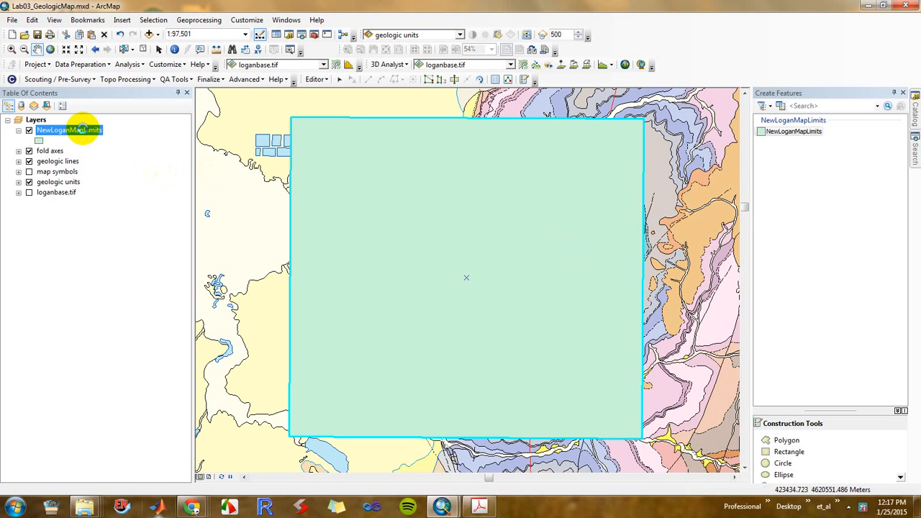
Symbolize NewLoganMapLimits by unique values of the Id field, using the Hollow symbol, and redraw the map
{"action": "right_click", "coordinate": [85, 132]}
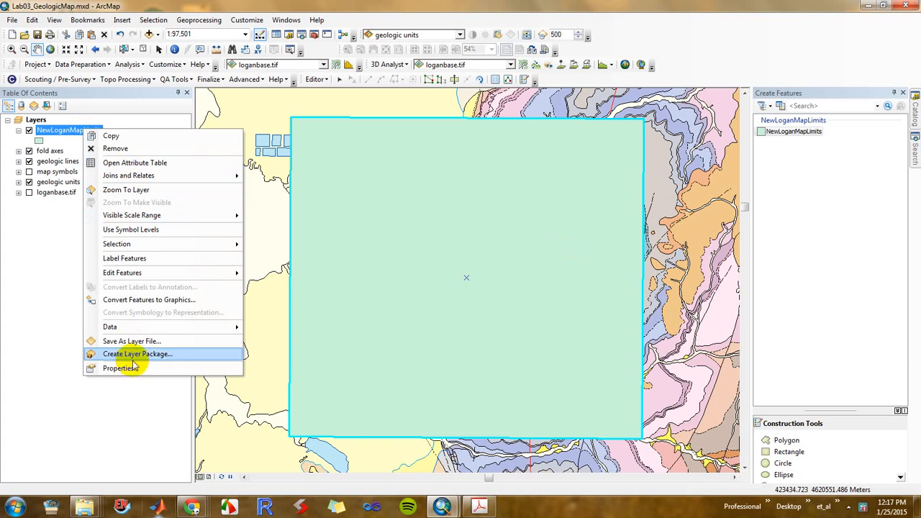
{"action": "left_click", "coordinate": [178, 365]}
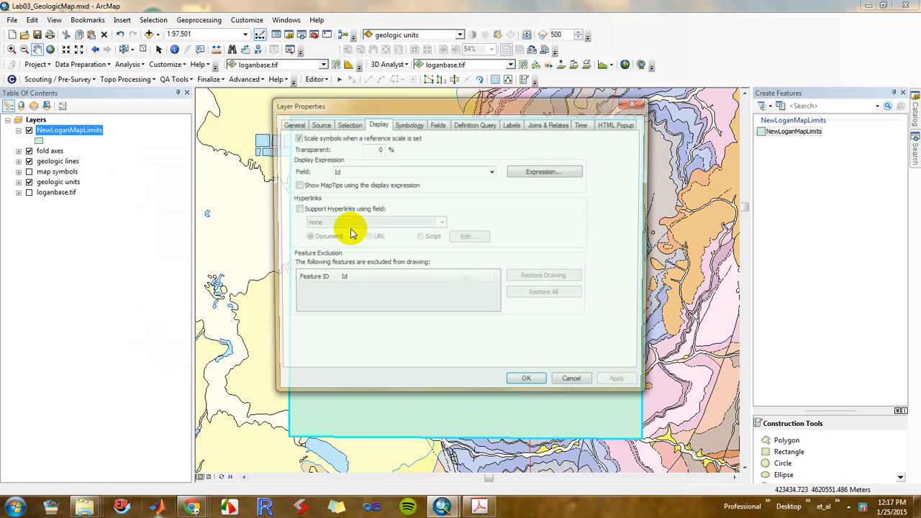
{"action": "left_click", "coordinate": [407, 125]}
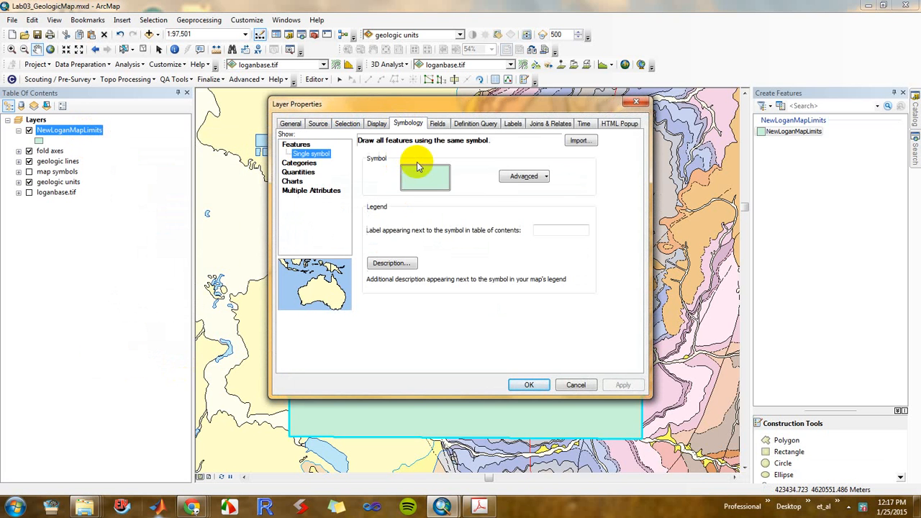
{"action": "left_click", "coordinate": [301, 155]}
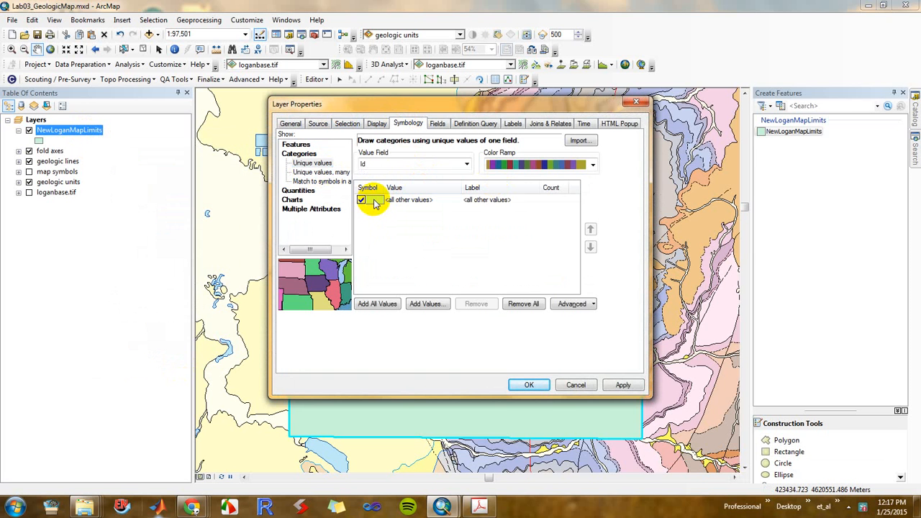
{"action": "double_click", "coordinate": [373, 201]}
{"action": "left_click", "coordinate": [345, 230]}
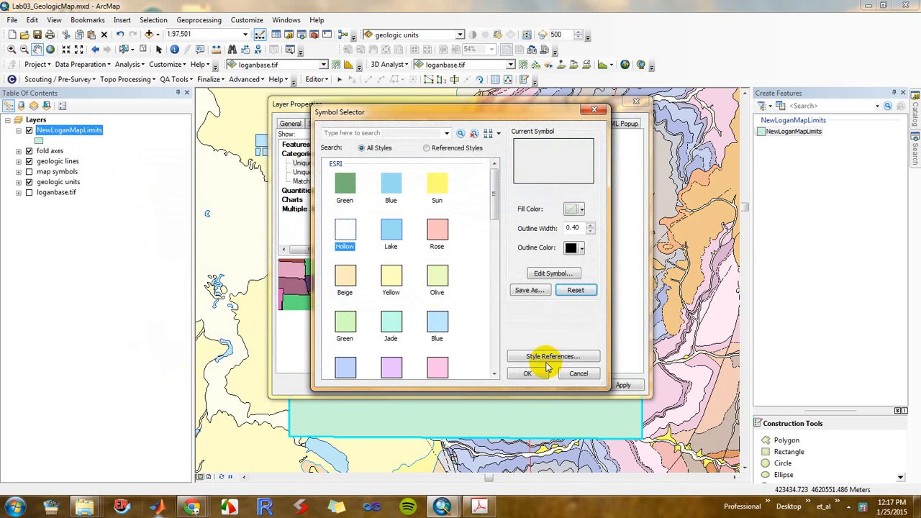
{"action": "left_click", "coordinate": [540, 373]}
{"action": "left_click", "coordinate": [611, 384]}
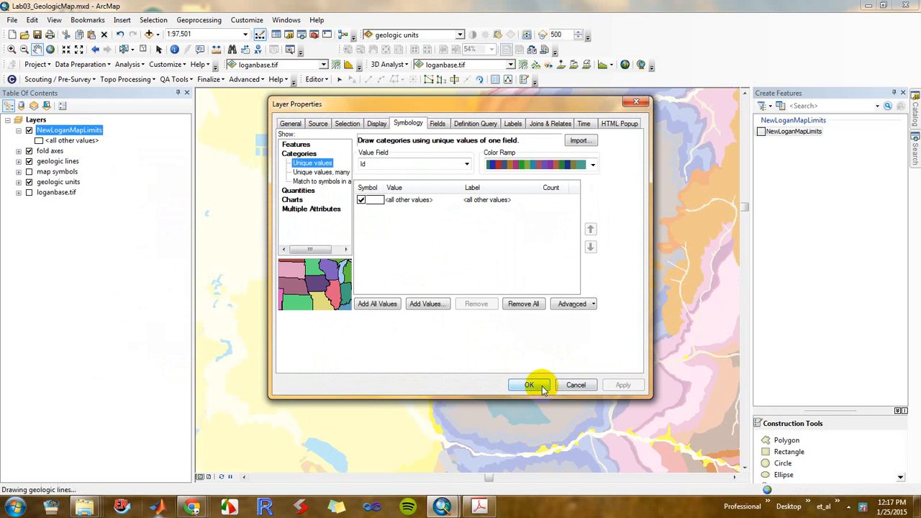
{"action": "left_click", "coordinate": [542, 388]}
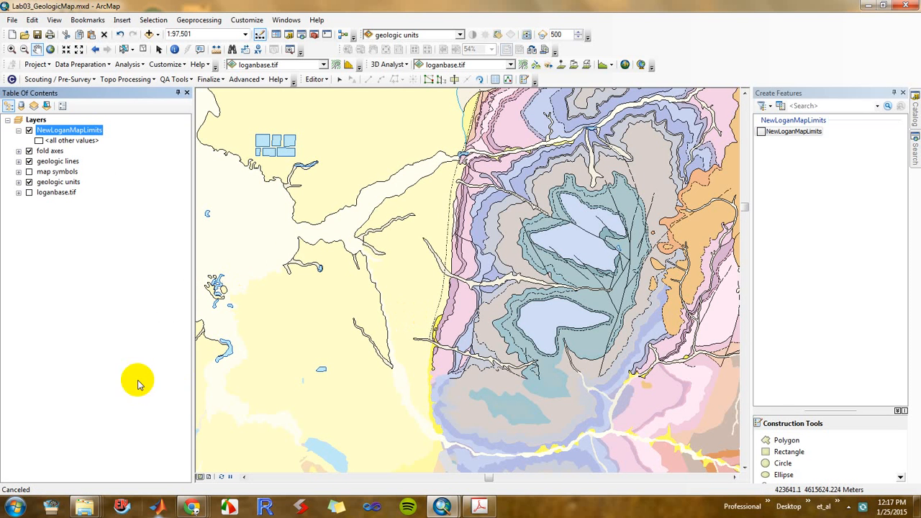
{"action": "left_click", "coordinate": [223, 478]}
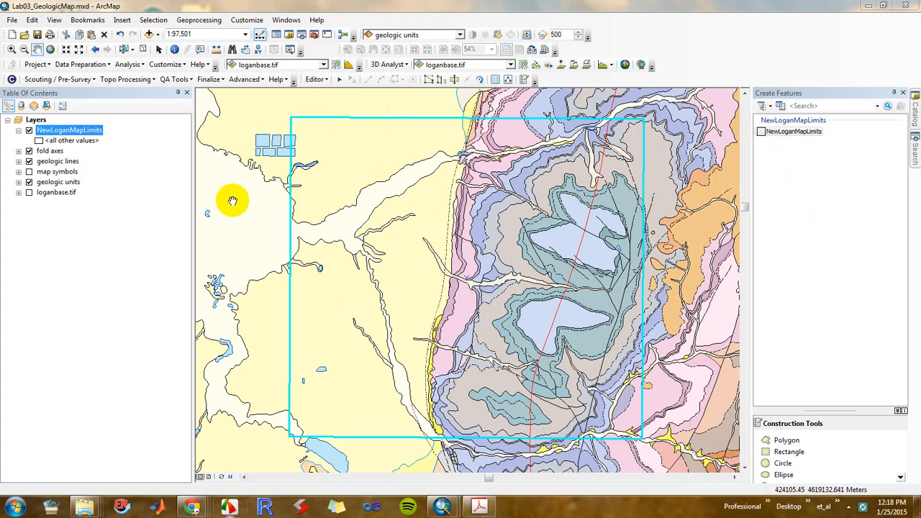
Start editing the vertices of the map limits rectangle, show its sketch properties and dock the Edit Vertices toolbar beside the Editor tools
{"action": "left_click", "coordinate": [339, 79]}
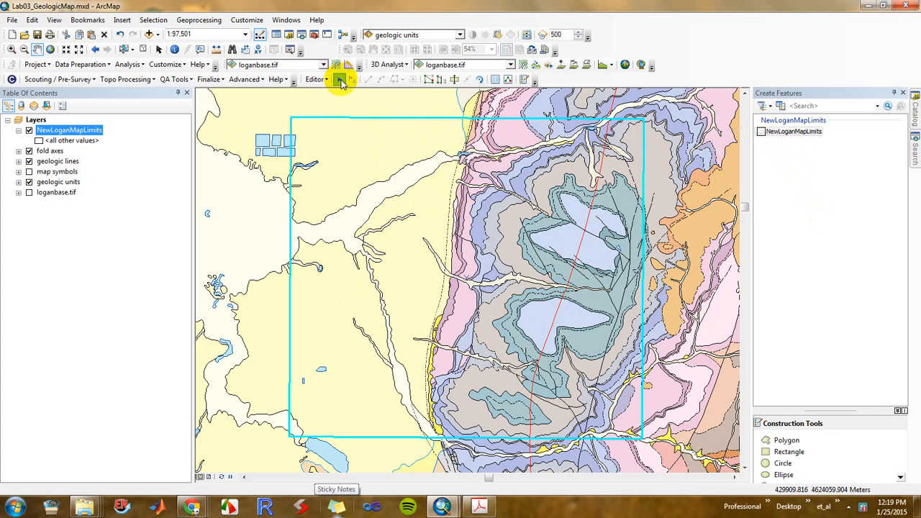
{"action": "right_click", "coordinate": [358, 119]}
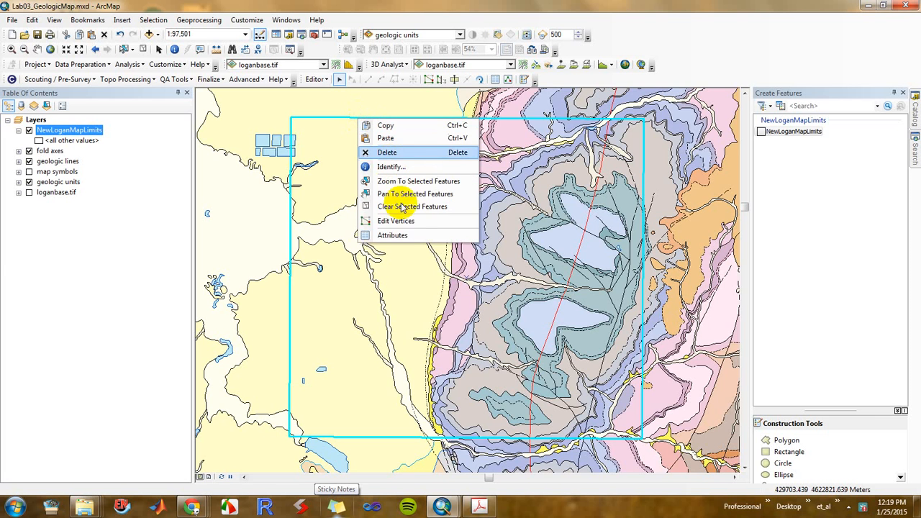
{"action": "left_click", "coordinate": [412, 222]}
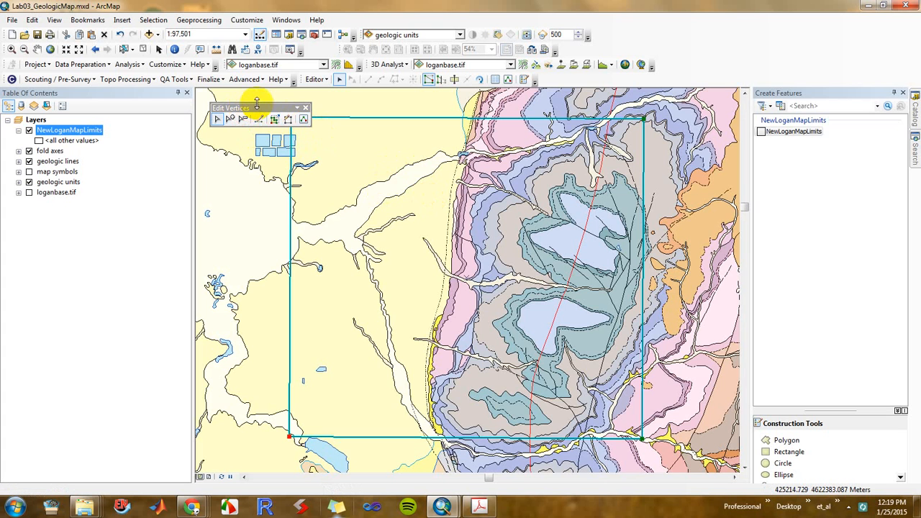
{"action": "left_click", "coordinate": [305, 121]}
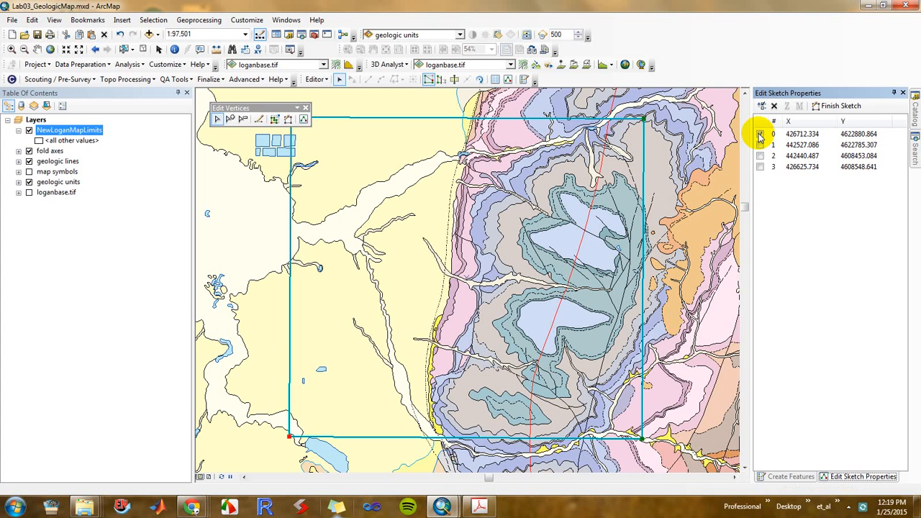
{"action": "mouse_move", "coordinate": [247, 108]}
{"action": "left_mouse_down"}
{"action": "mouse_move", "coordinate": [243, 94]}
{"action": "mouse_move", "coordinate": [249, 100]}
{"action": "left_mouse_up"}
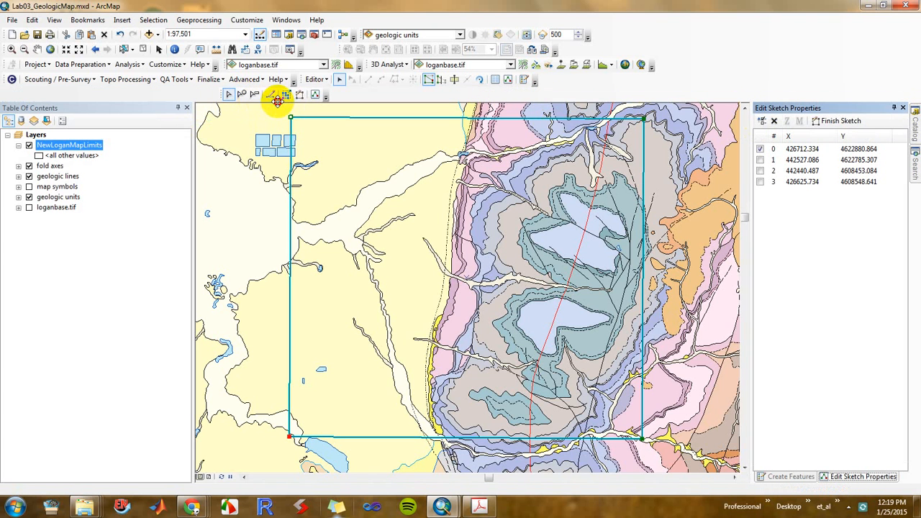
{"action": "left_click_drag", "start_coordinate": [563, 83], "coordinate": [566, 79]}
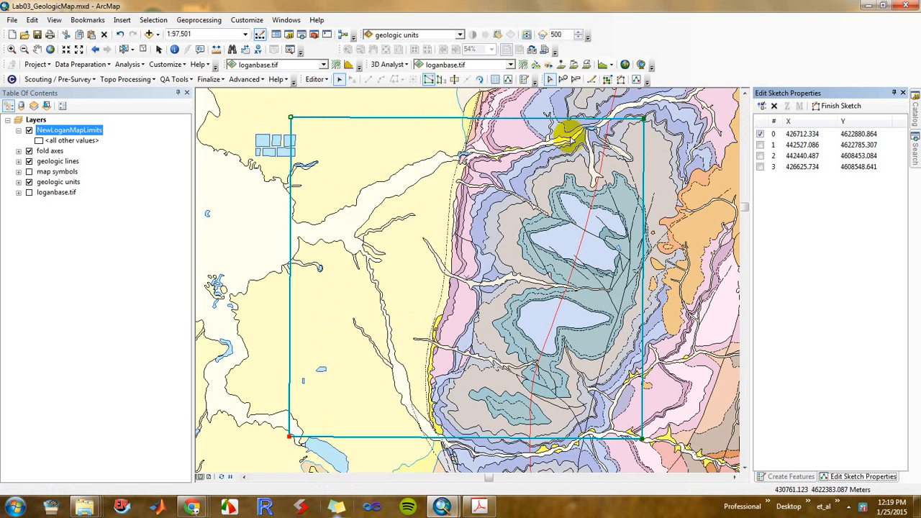
Highlight vertices of the rectangle in the sketch properties to identify which corner each number represents
{"action": "left_click", "coordinate": [760, 136]}
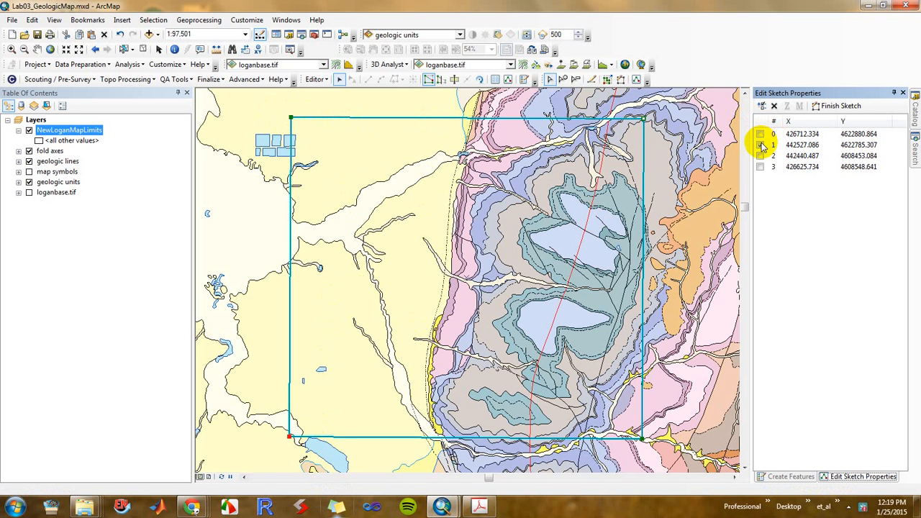
{"action": "left_click", "coordinate": [761, 144]}
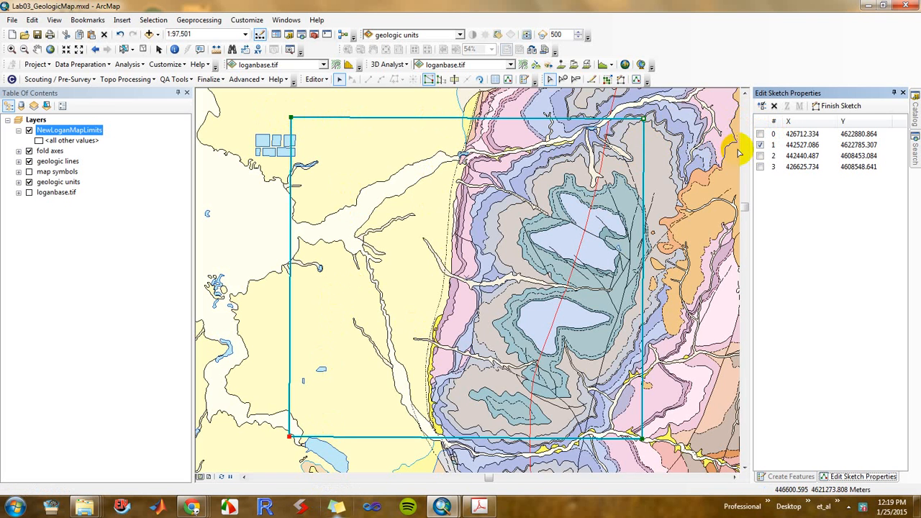
{"action": "left_click", "coordinate": [761, 156]}
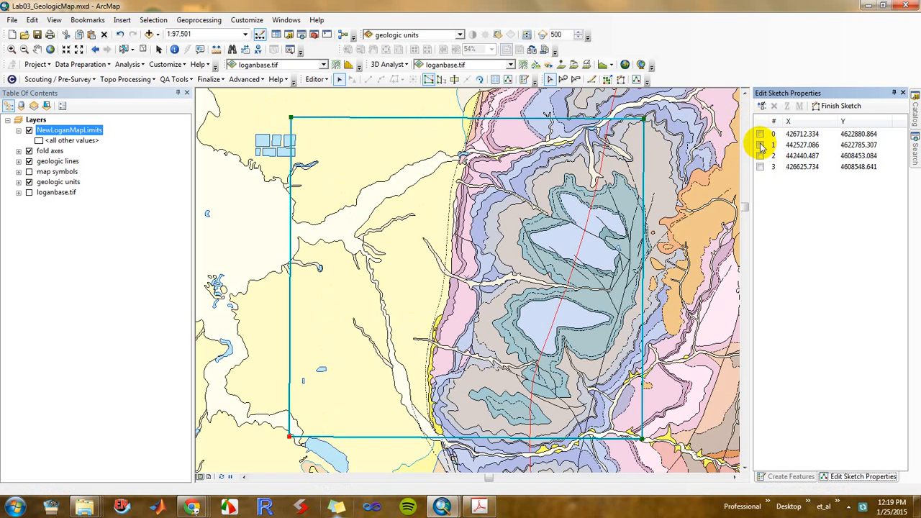
{"action": "left_click", "coordinate": [761, 134]}
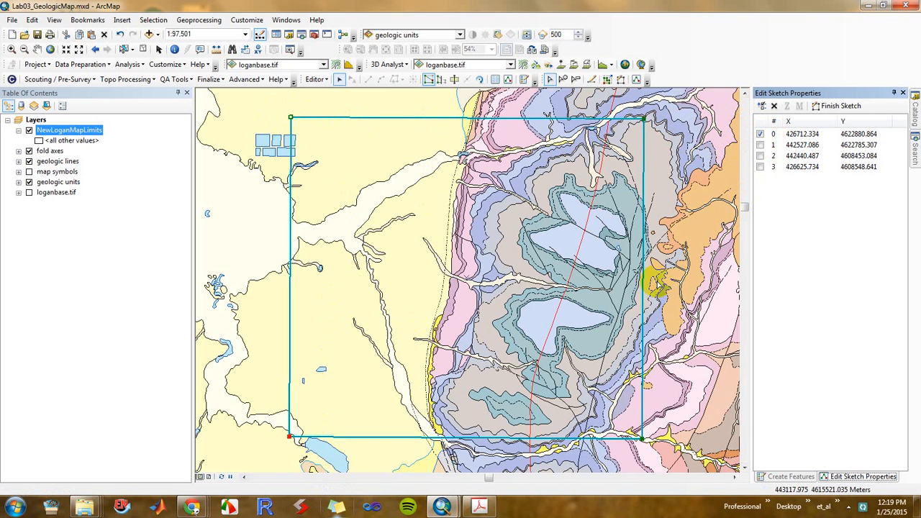
Set the coordinates of vertex 0 to X 426700 and Y 4622900
{"action": "left_click", "coordinate": [803, 136]}
{"action": "left_click", "coordinate": [806, 135]}
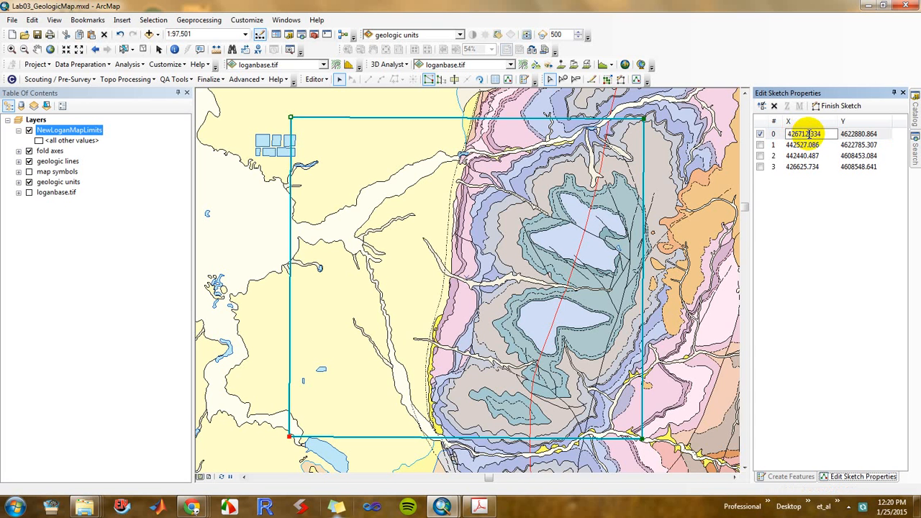
{"action": "left_click_drag", "start_coordinate": [802, 135], "coordinate": [837, 147]}
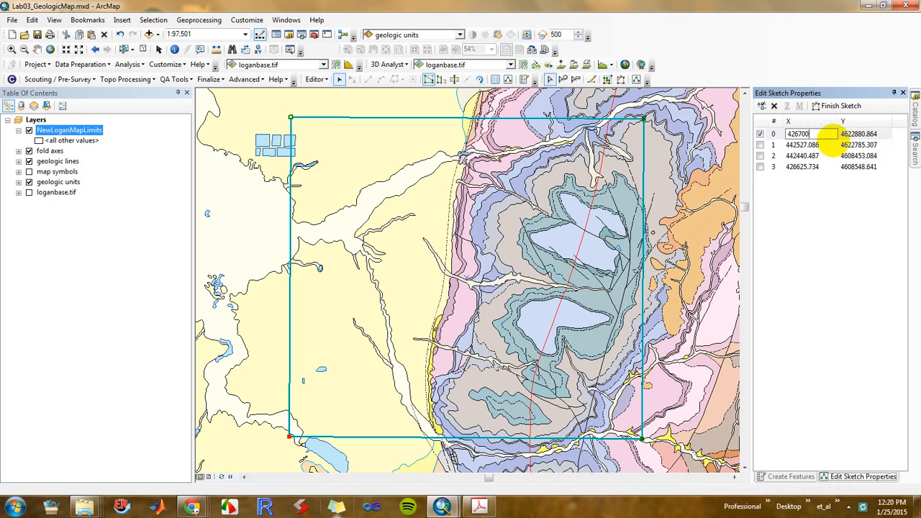
{"action": "type", "text": "00"}
{"action": "left_click", "coordinate": [836, 145]}
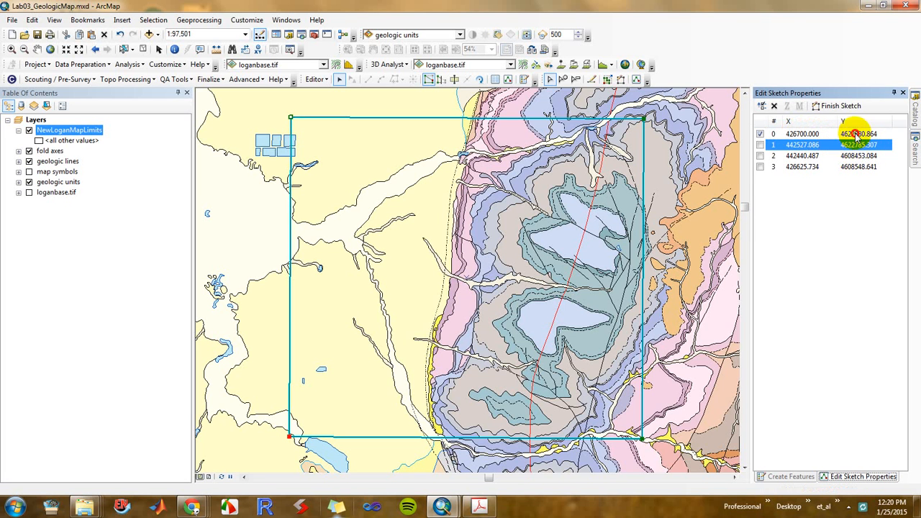
{"action": "left_click", "coordinate": [857, 135]}
{"action": "left_click", "coordinate": [856, 134]}
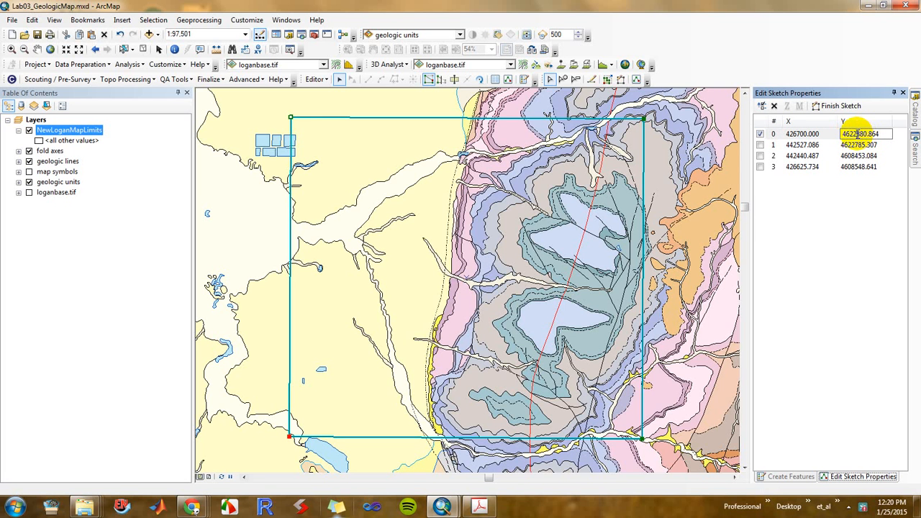
{"action": "left_click_drag", "start_coordinate": [858, 134], "coordinate": [902, 139]}
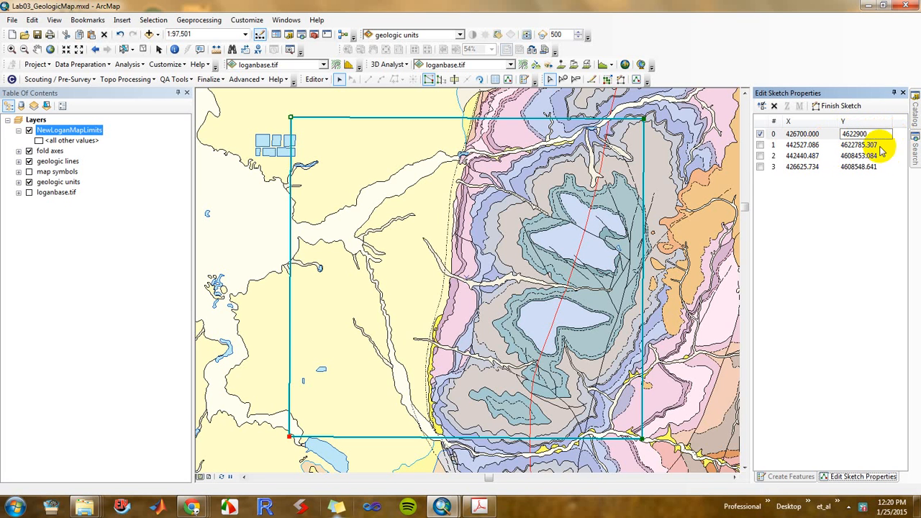
{"action": "left_click", "coordinate": [864, 167]}
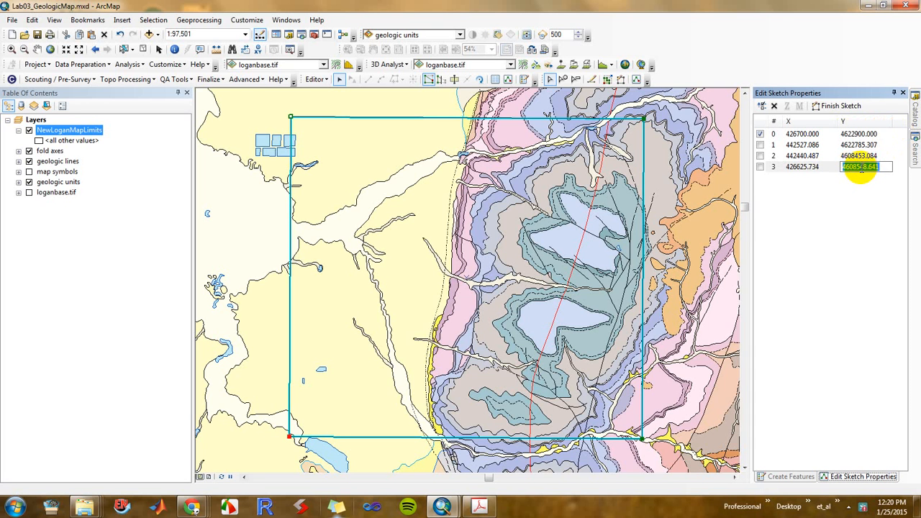
Align the neighbouring corners with vertex 0 by setting vertex 1's Y to 4622900 and vertex 3's X to 426700
{"action": "left_click", "coordinate": [860, 135]}
{"action": "left_click", "coordinate": [868, 166]}
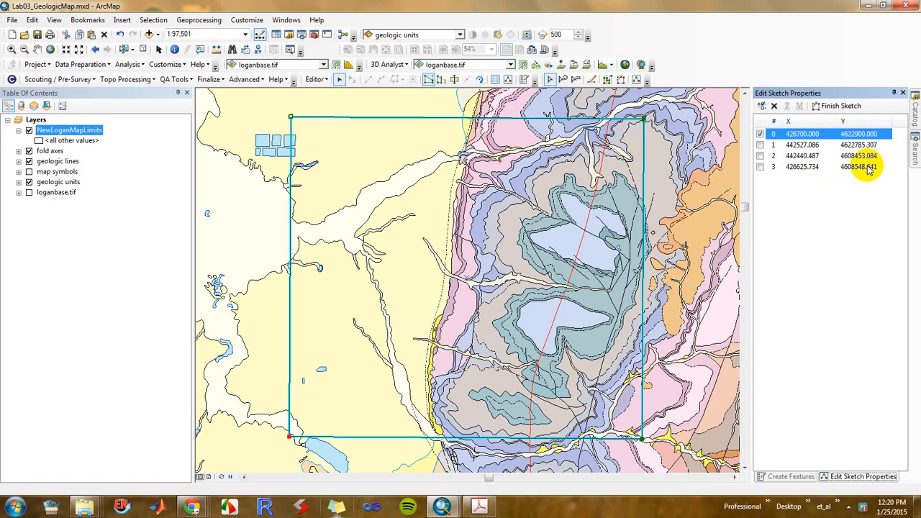
{"action": "left_click", "coordinate": [858, 168]}
{"action": "left_click", "coordinate": [859, 168]}
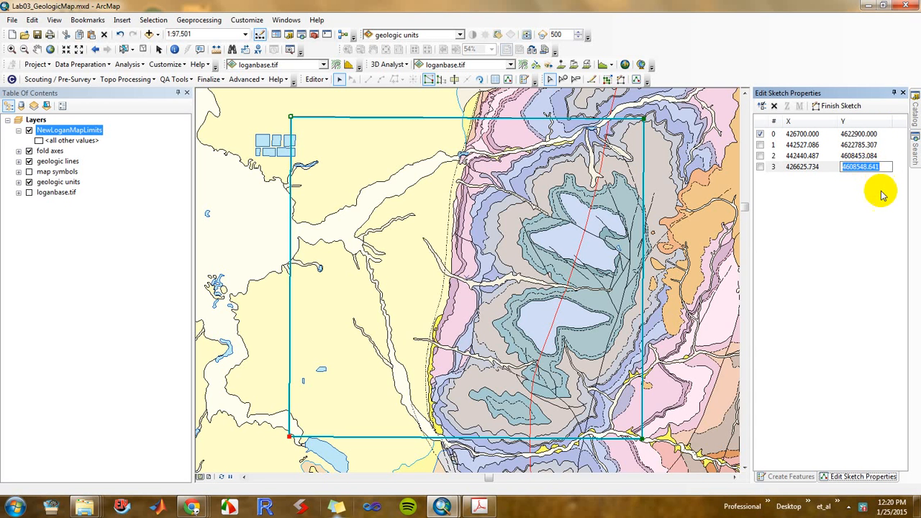
{"action": "left_click", "coordinate": [863, 144]}
{"action": "left_click", "coordinate": [866, 145]}
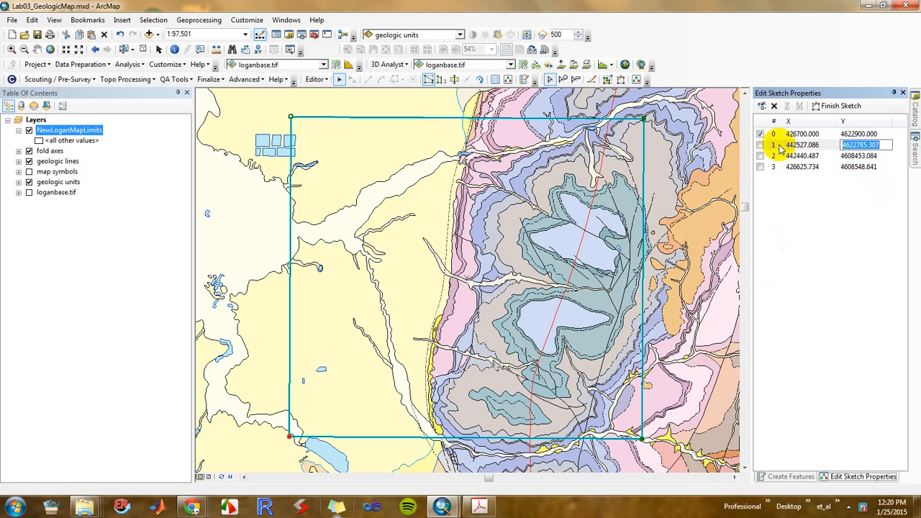
{"action": "left_click", "coordinate": [860, 155]}
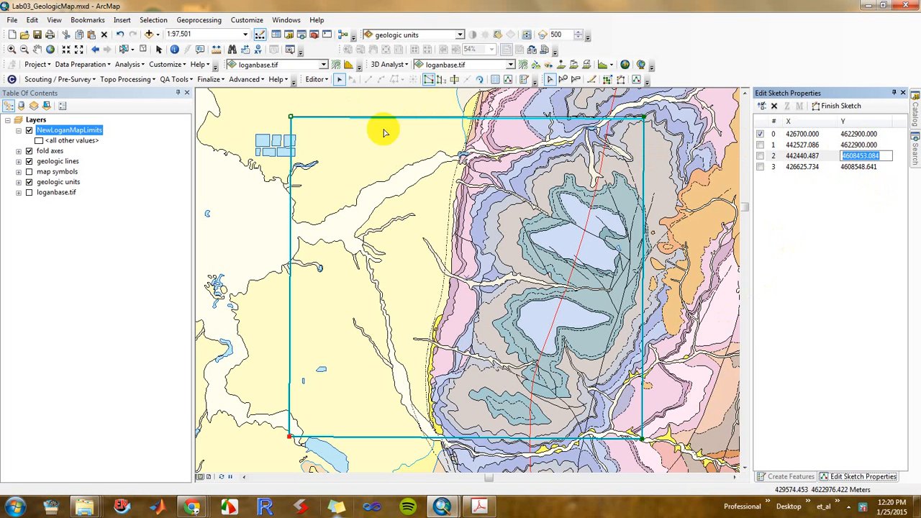
{"action": "left_click", "coordinate": [804, 134]}
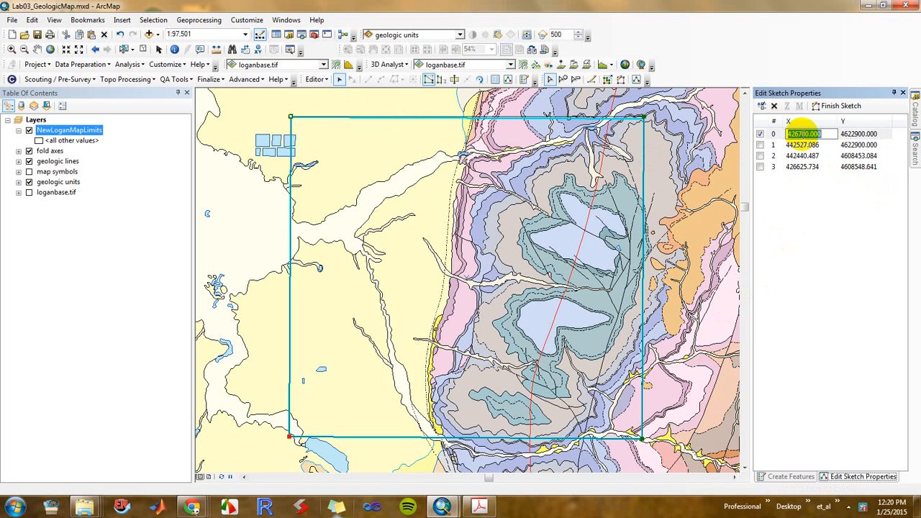
{"action": "left_click", "coordinate": [807, 167]}
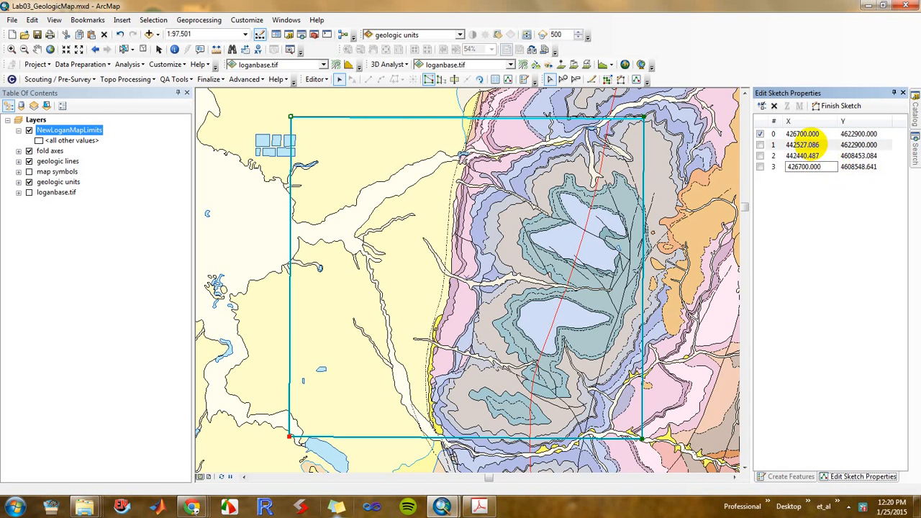
Commit vertex 3's X coordinate, switch to the Calculator and move its window clear of the sketch properties
{"action": "left_click", "coordinate": [805, 145]}
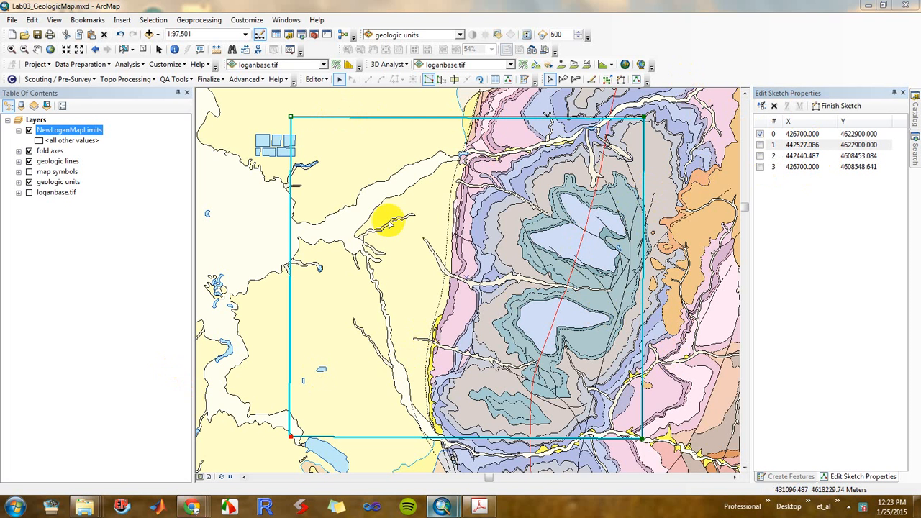
{"action": "left_click", "coordinate": [16, 507]}
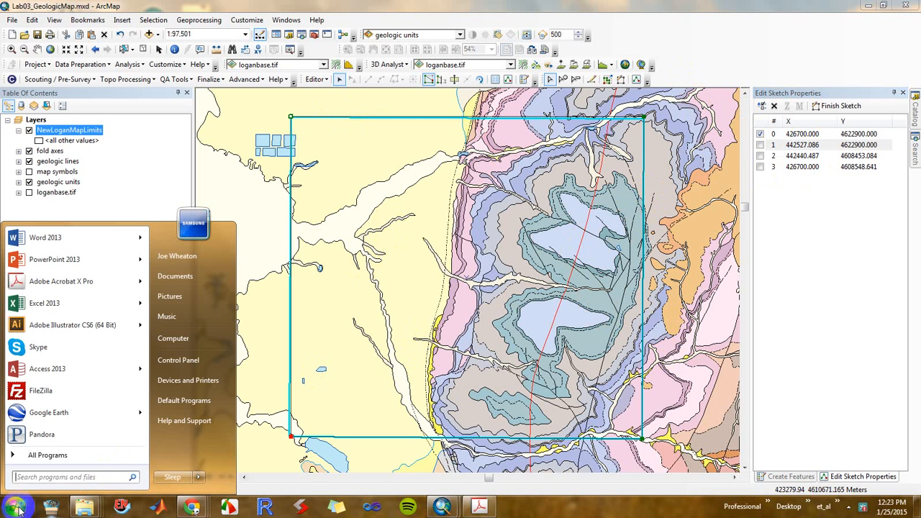
{"action": "type", "text": "calc"}
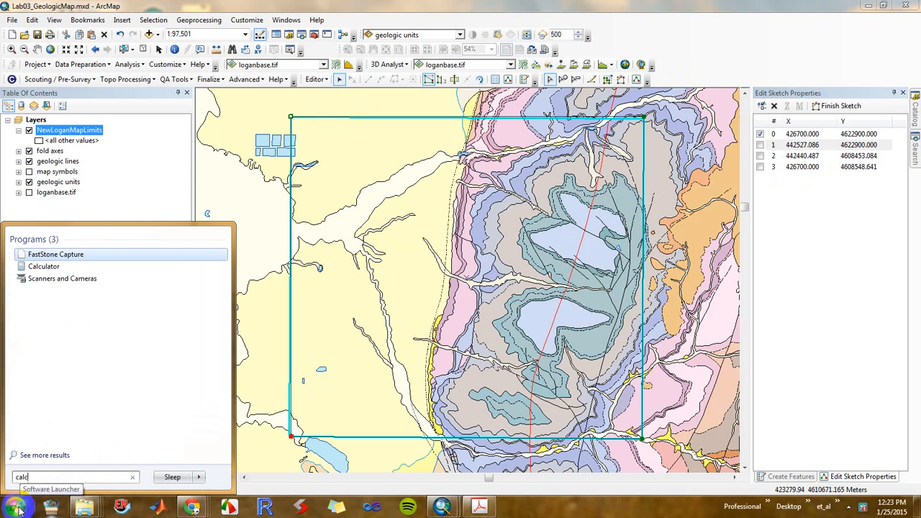
{"action": "key", "text": "Return"}
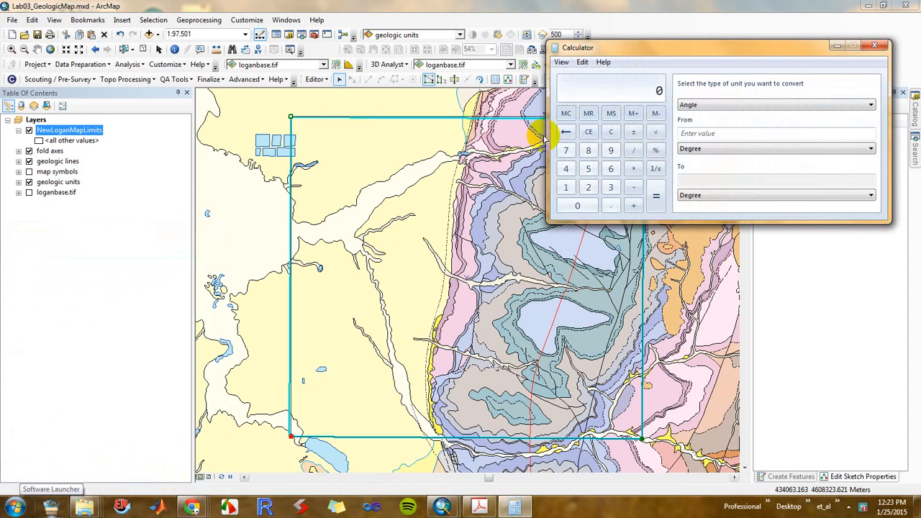
{"action": "left_click_drag", "start_coordinate": [671, 53], "coordinate": [189, 213]}
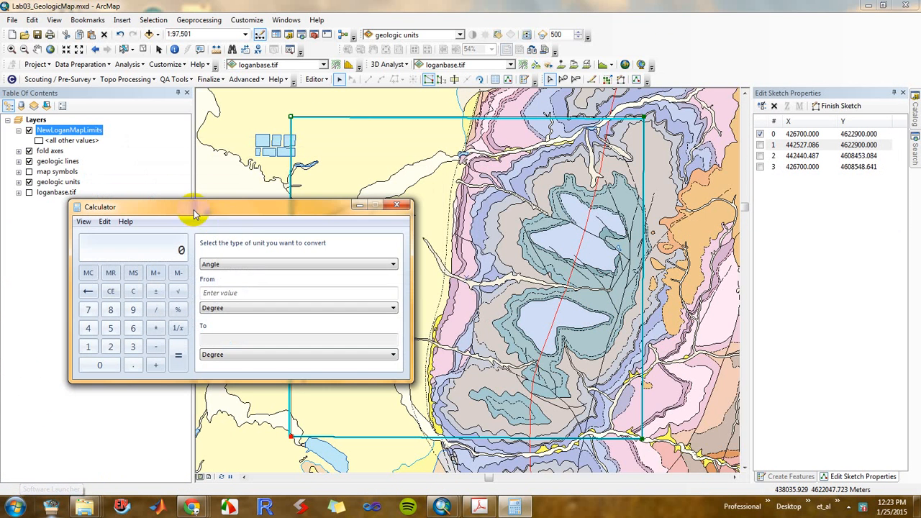
Set the Calculator's unit conversion to Length from Inch to Meter and convert 650000 inches
{"action": "left_click", "coordinate": [247, 263]}
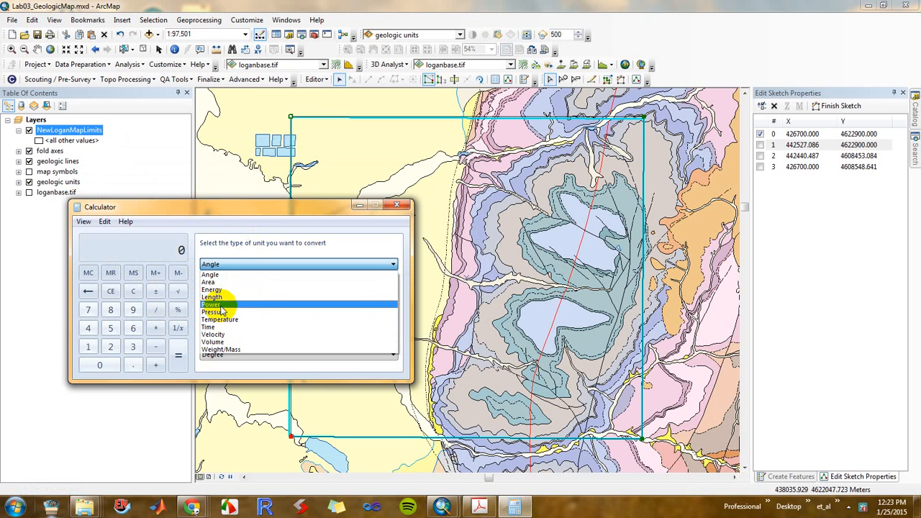
{"action": "left_click", "coordinate": [229, 297]}
{"action": "left_click", "coordinate": [244, 309]}
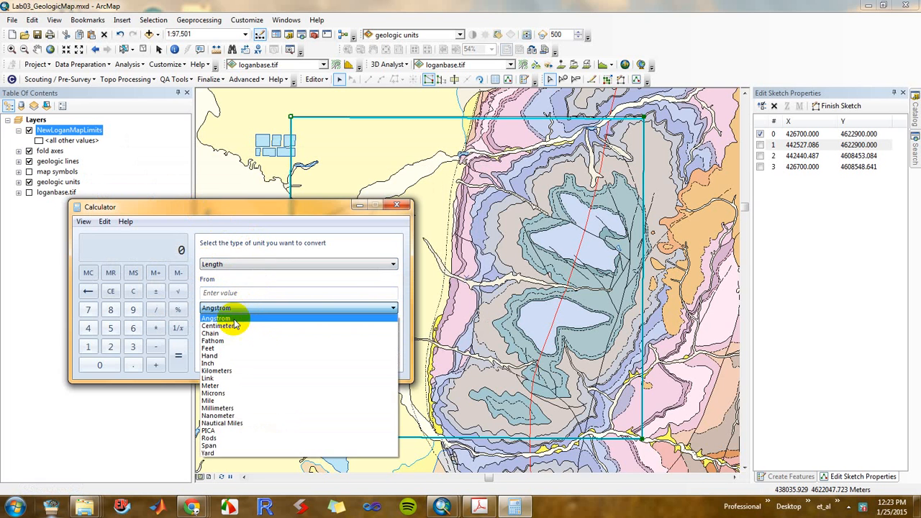
{"action": "left_click", "coordinate": [226, 359]}
{"action": "left_click", "coordinate": [226, 354]}
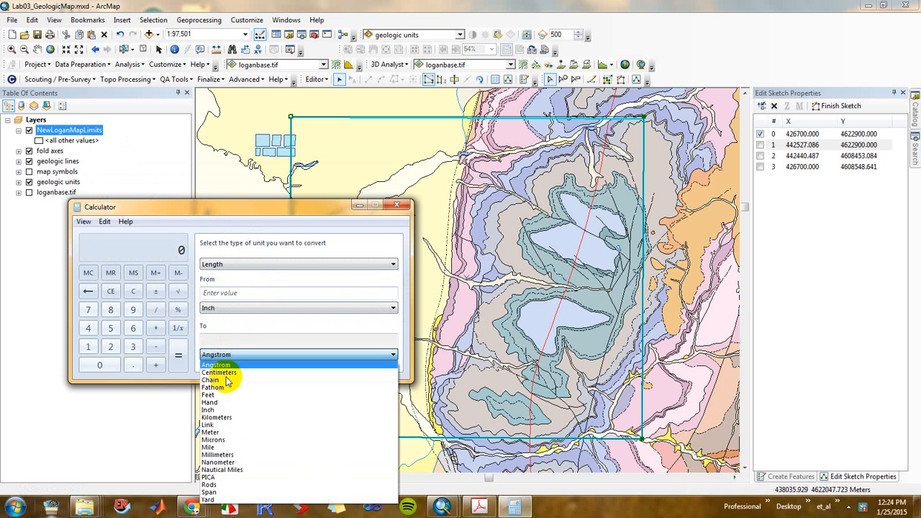
{"action": "left_click", "coordinate": [228, 430]}
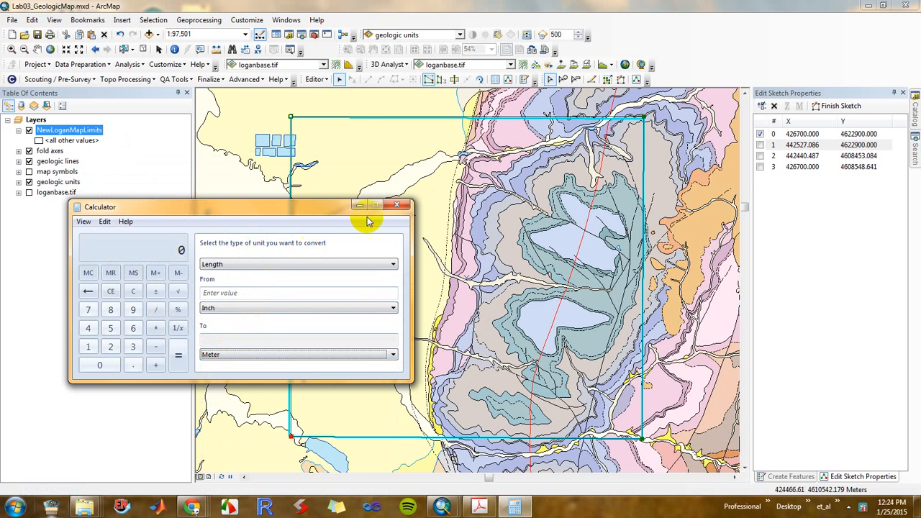
{"action": "left_click_drag", "start_coordinate": [321, 205], "coordinate": [309, 245]}
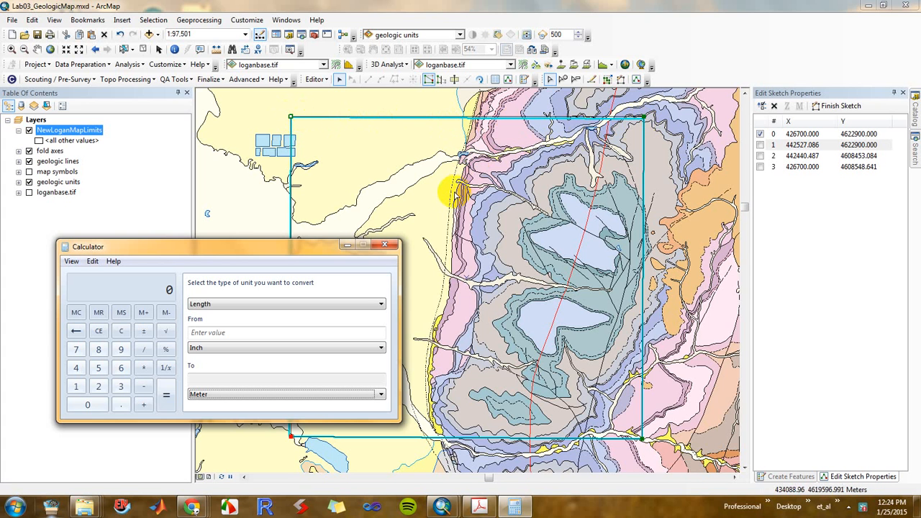
{"action": "left_click", "coordinate": [215, 333]}
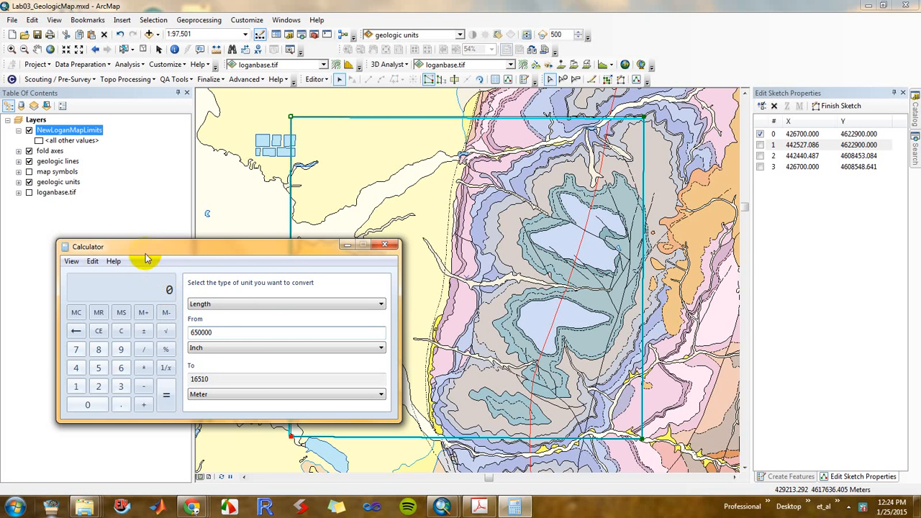
Add the converted map width of 16510 m to vertex 0's X of 426700 in the Calculator
{"action": "left_click", "coordinate": [141, 285]}
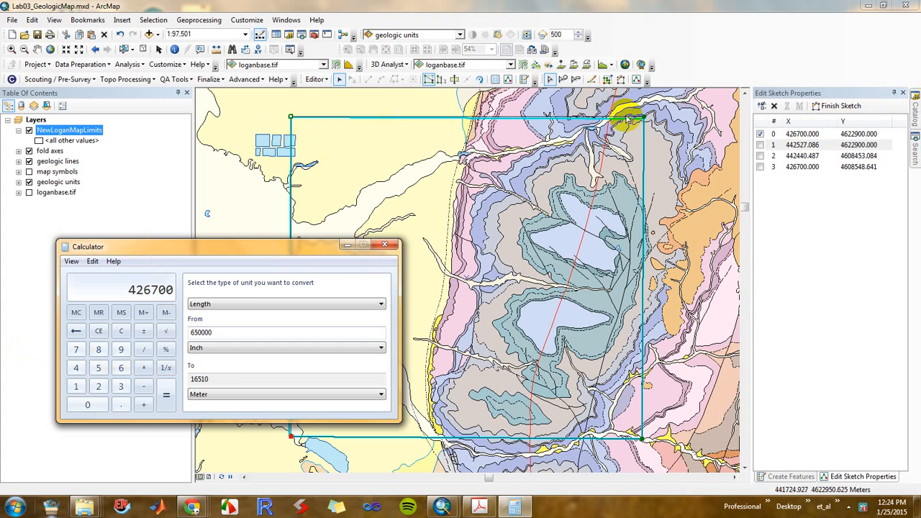
{"action": "left_click", "coordinate": [762, 146]}
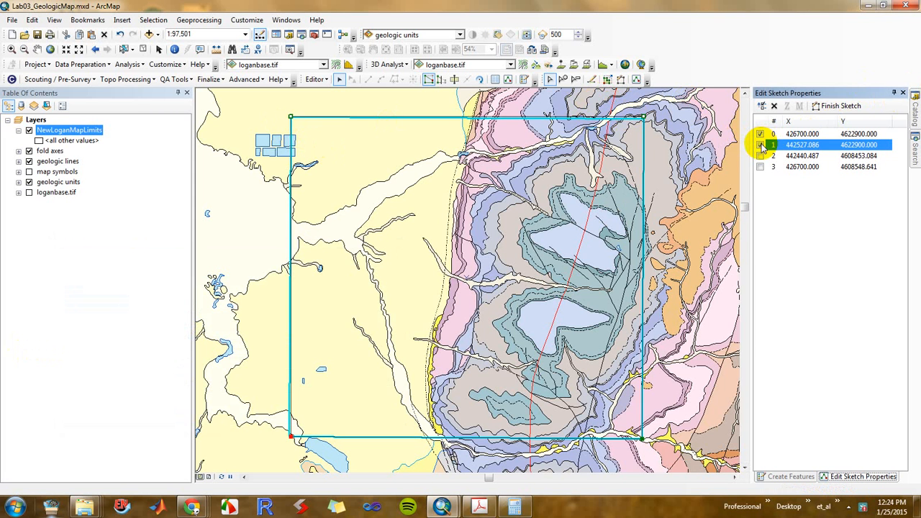
{"action": "key", "text": "super+d"}
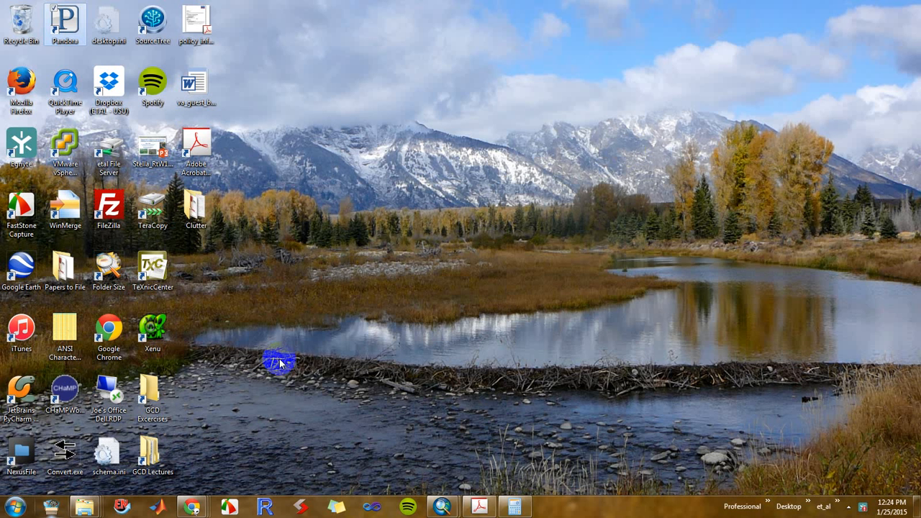
{"action": "key", "text": "super+d"}
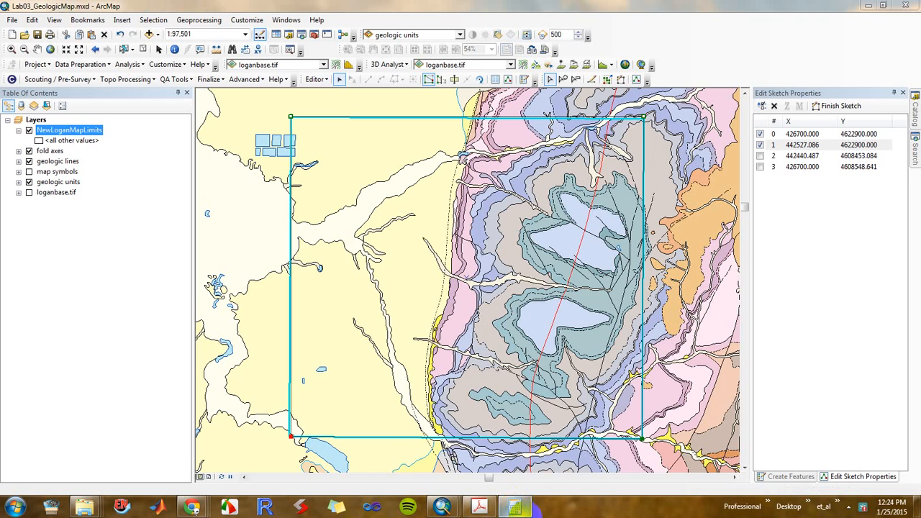
{"action": "left_click", "coordinate": [516, 508]}
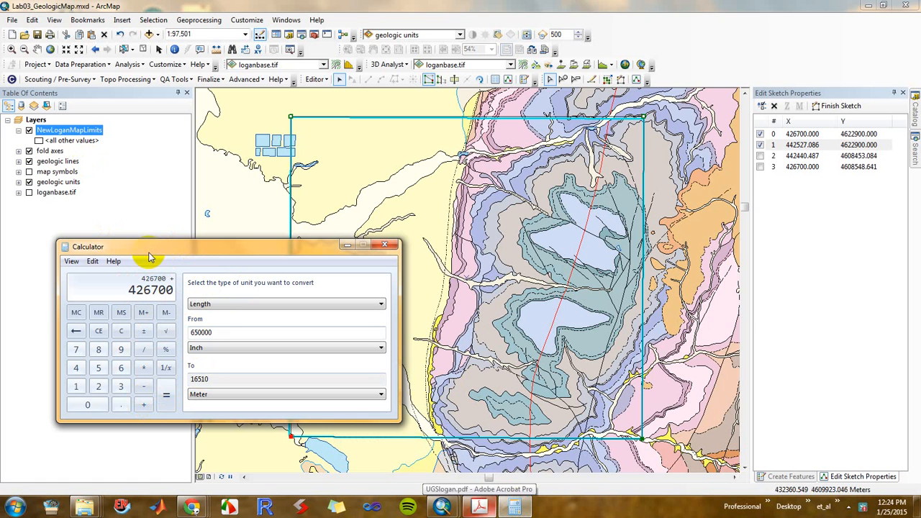
{"action": "type", "text": "16"}
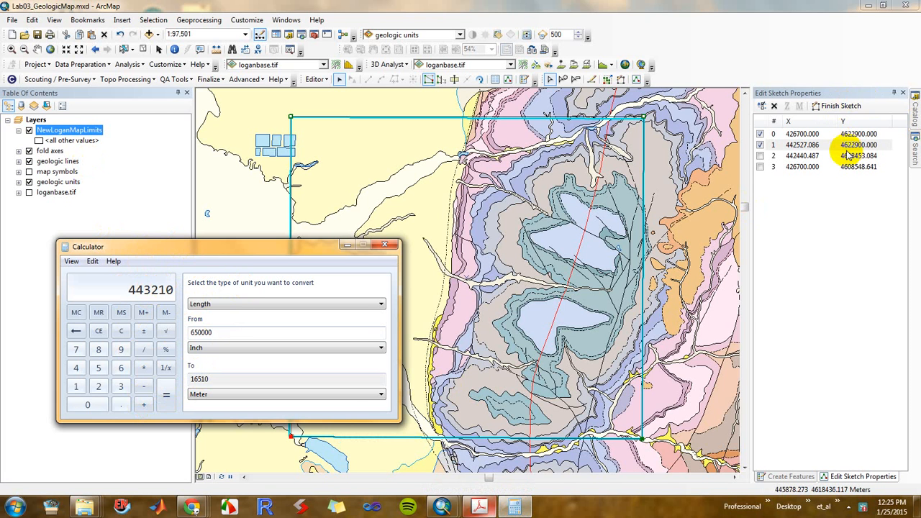
Set vertex 1's X coordinate to 443210 in the ArcMap sketch properties
{"action": "left_click", "coordinate": [800, 147]}
{"action": "left_click", "coordinate": [798, 145]}
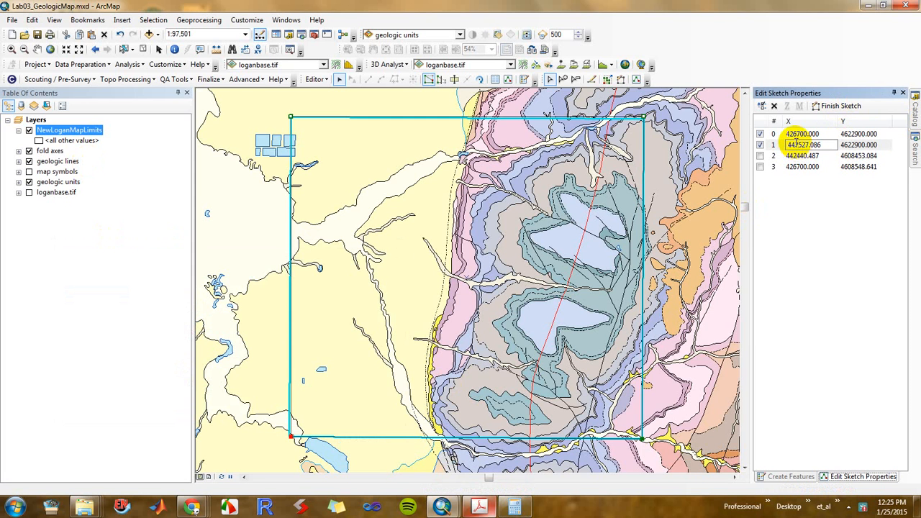
{"action": "left_click_drag", "start_coordinate": [797, 144], "coordinate": [835, 144]}
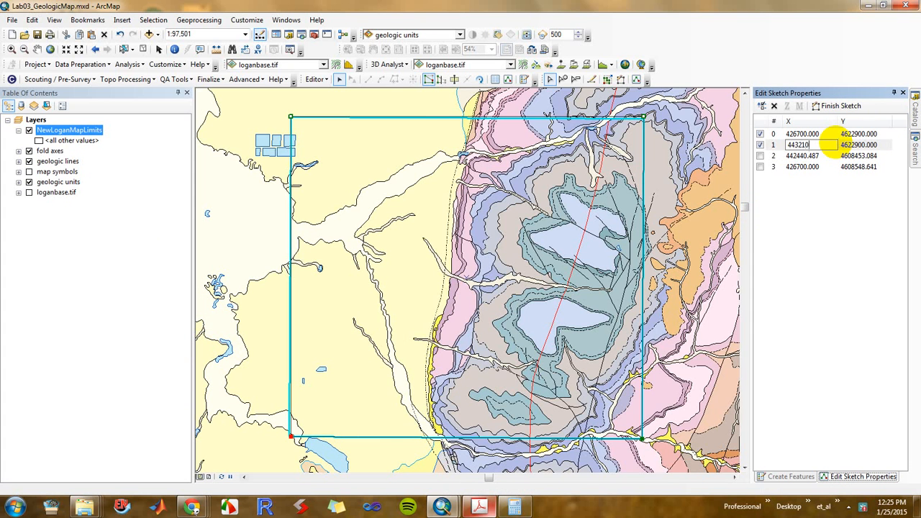
{"action": "type", "text": "3210"}
{"action": "left_click", "coordinate": [862, 155]}
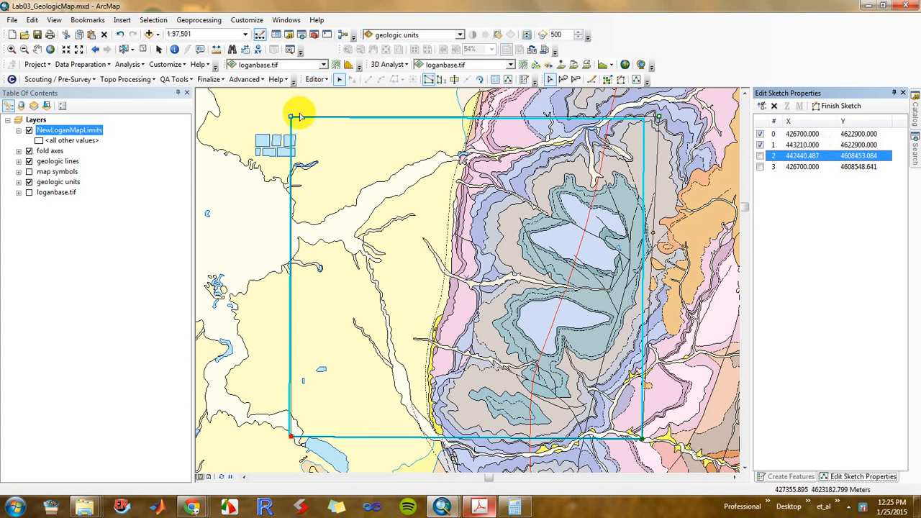
Set vertex 2's X coordinate to 443210 so that it lines up with vertex 1
{"action": "left_click", "coordinate": [802, 157]}
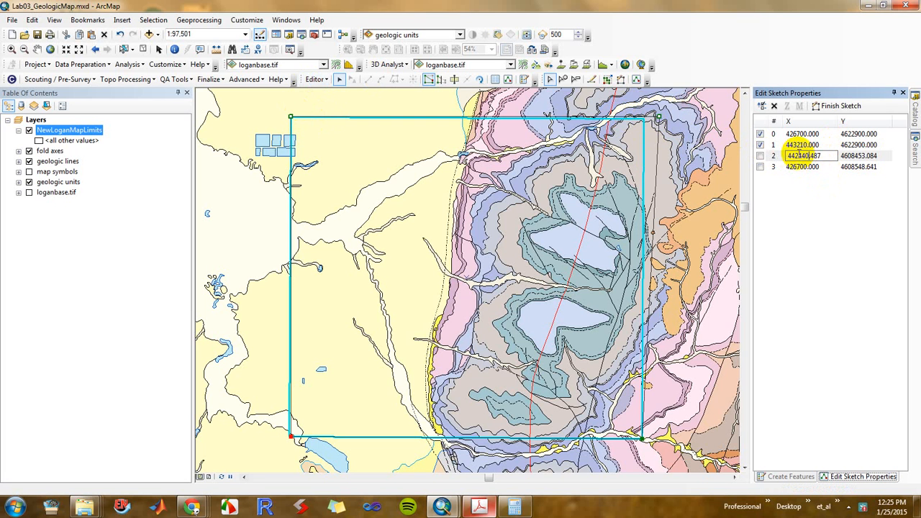
{"action": "key", "text": "BackSpace"}
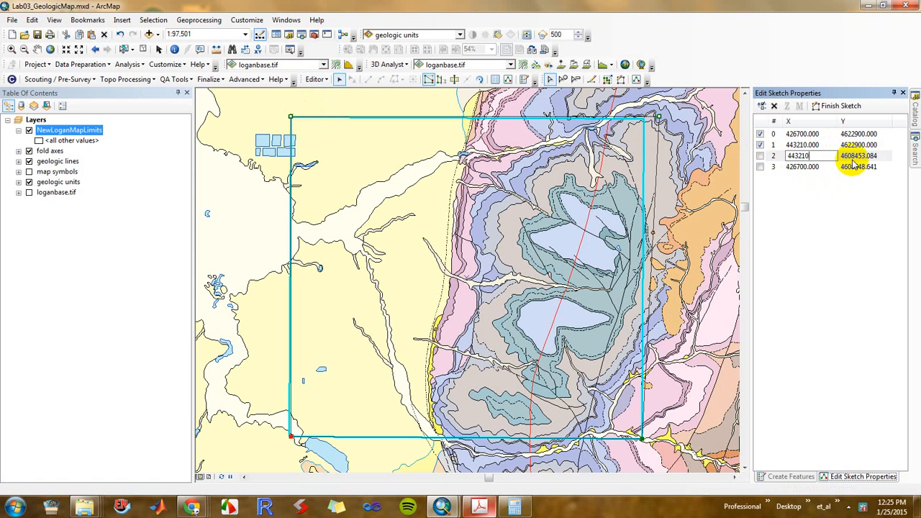
{"action": "left_click", "coordinate": [853, 165]}
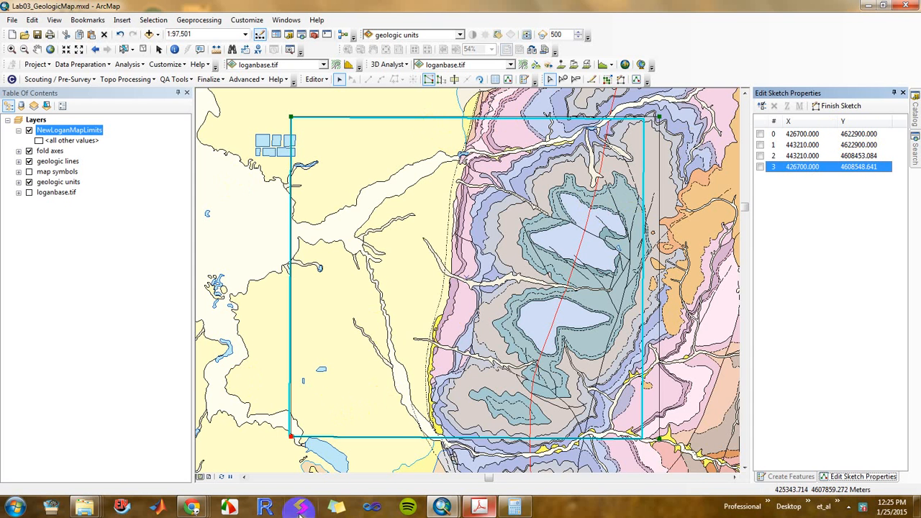
Return to the Calculator and convert 600000 inches to meters for the map height
{"action": "left_click", "coordinate": [517, 505]}
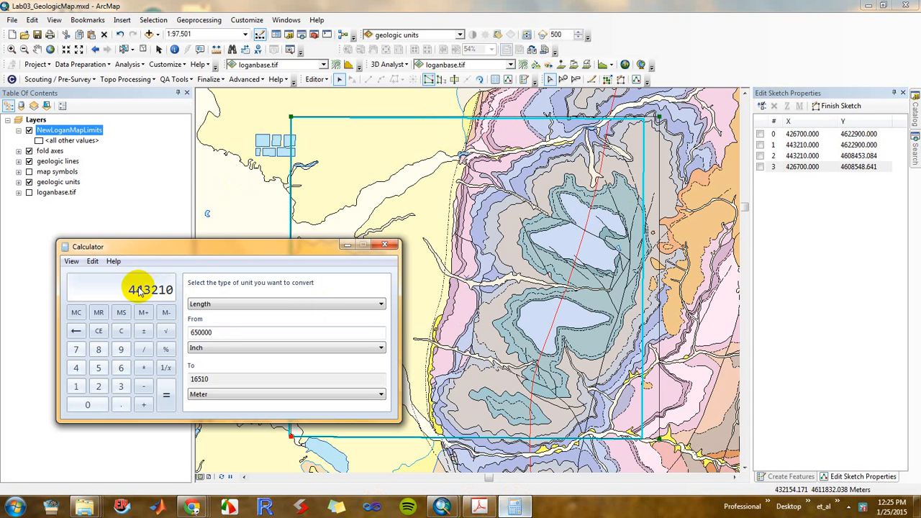
{"action": "left_click", "coordinate": [197, 333]}
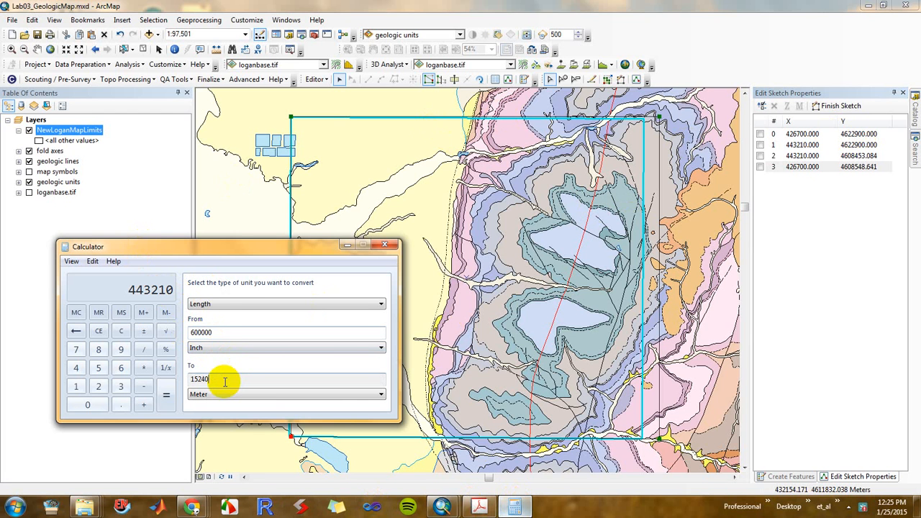
{"action": "left_click", "coordinate": [216, 332]}
{"action": "key", "text": "Tab"}
{"action": "left_click", "coordinate": [148, 291]}
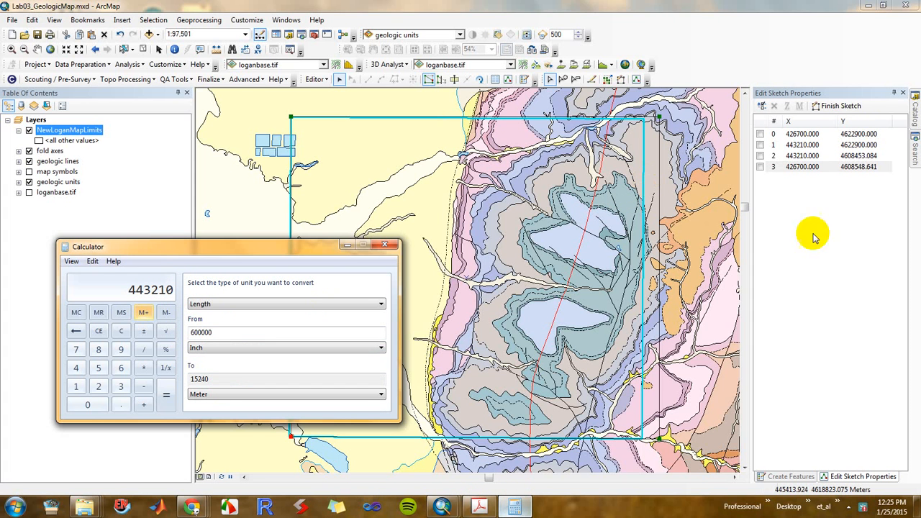
Take vertex 0's Y of 4622900 into the Calculator, clear its memory and subtract the converted height of 15240 m
{"action": "left_click", "coordinate": [862, 137]}
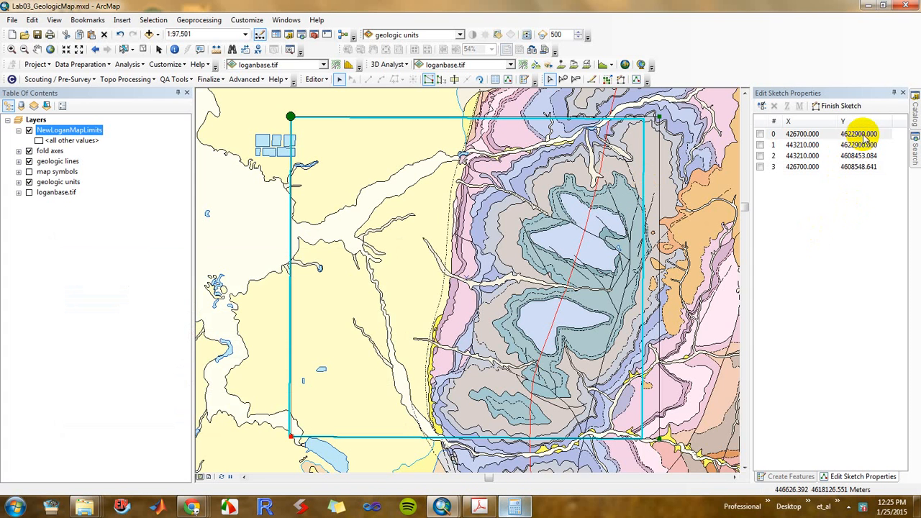
{"action": "left_click", "coordinate": [862, 135]}
{"action": "left_click_drag", "start_coordinate": [873, 134], "coordinate": [791, 134]}
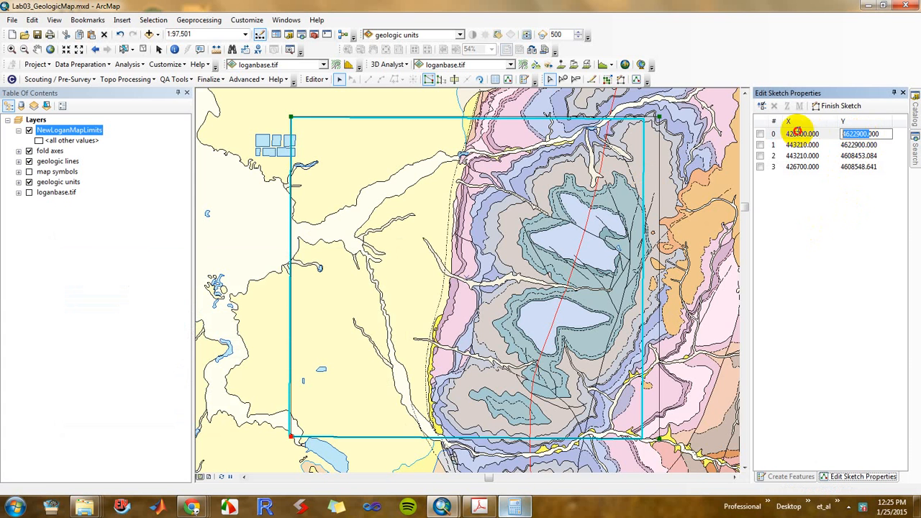
{"action": "left_click", "coordinate": [514, 506]}
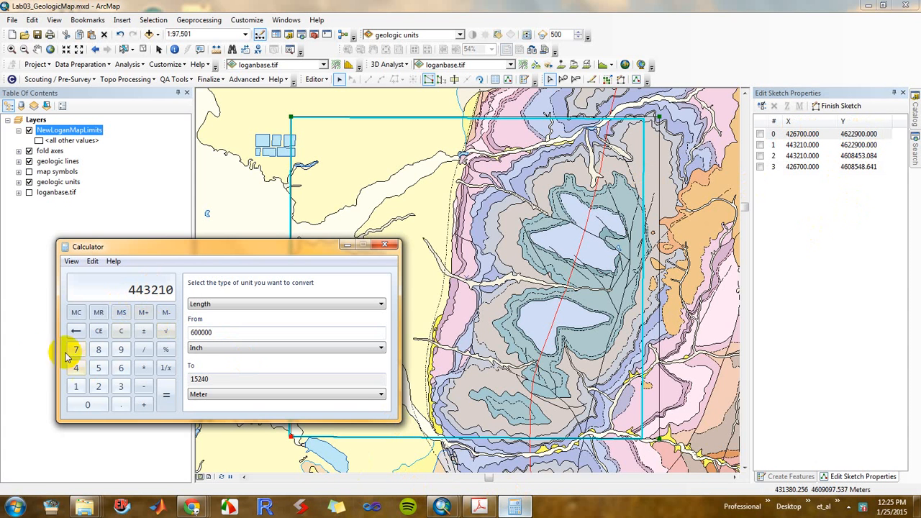
{"action": "left_click", "coordinate": [141, 316]}
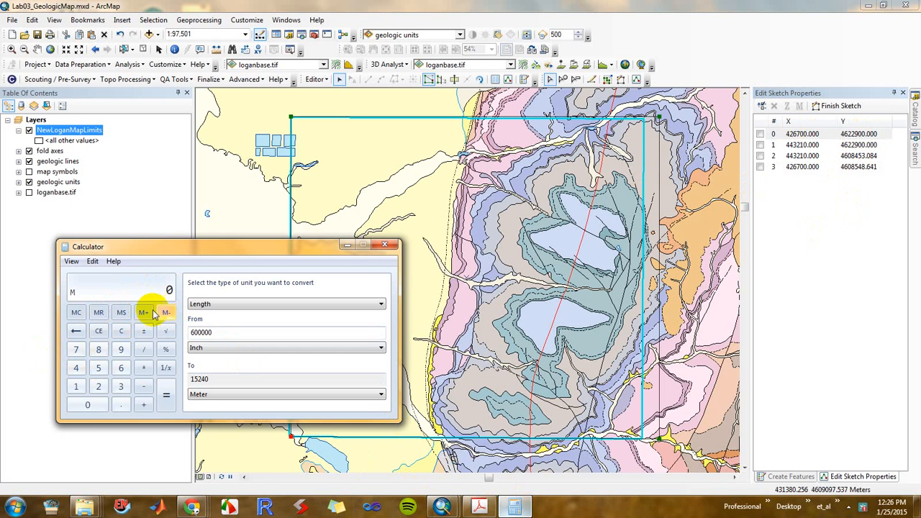
{"action": "left_click", "coordinate": [75, 311]}
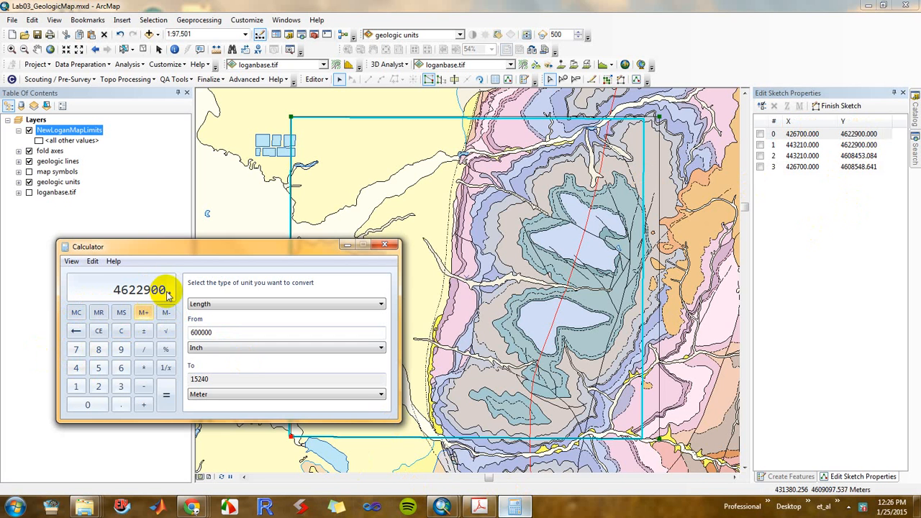
{"action": "left_click", "coordinate": [144, 387]}
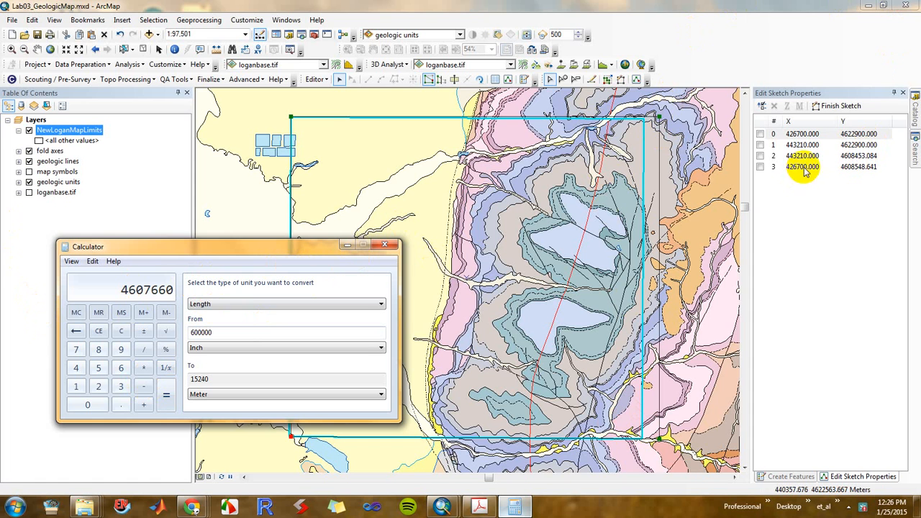
{"action": "left_click", "coordinate": [862, 158]}
{"action": "left_click", "coordinate": [858, 157]}
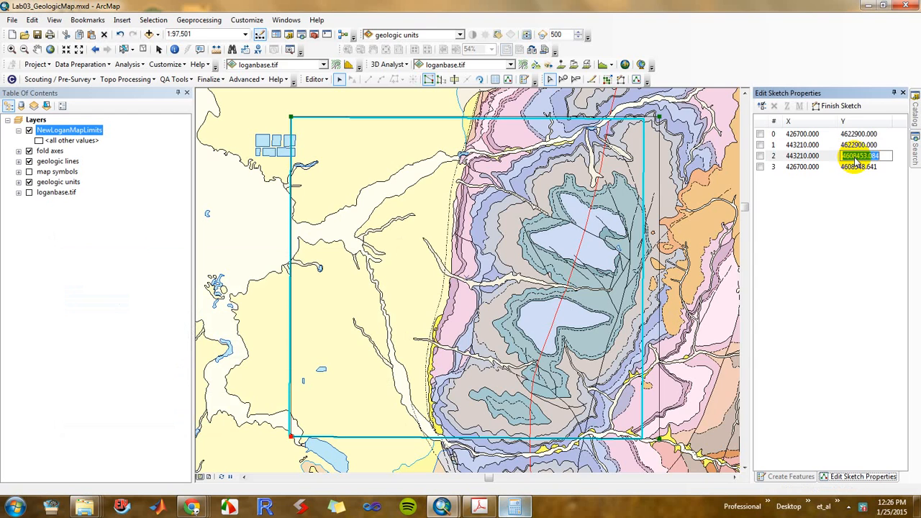
{"action": "key", "text": "super+d"}
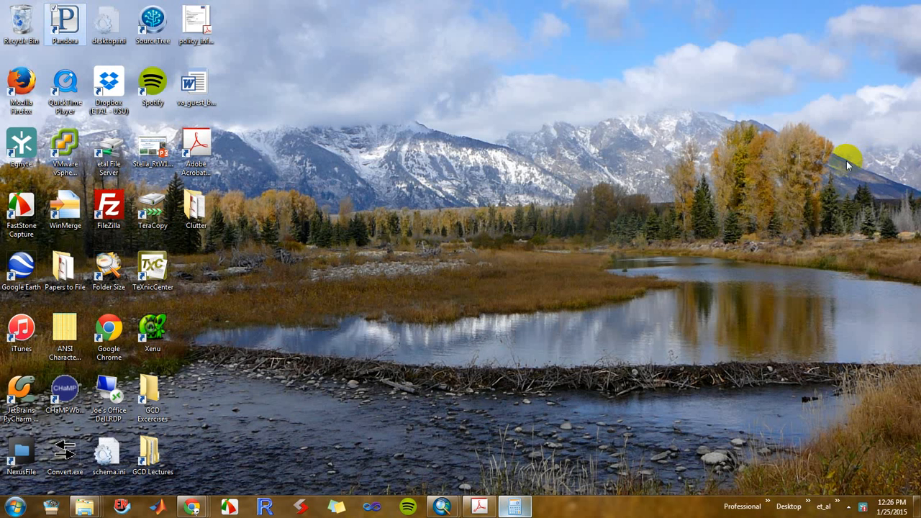
{"action": "left_click", "coordinate": [442, 507]}
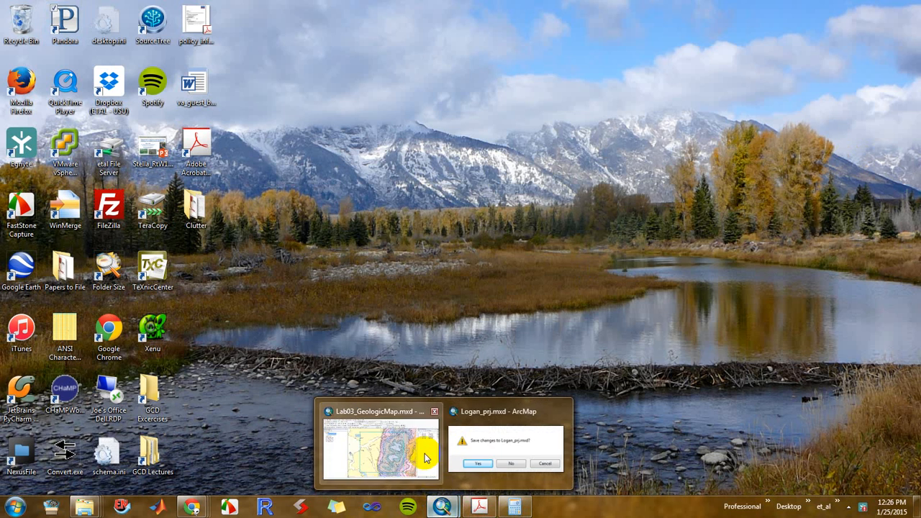
{"action": "left_click", "coordinate": [426, 458]}
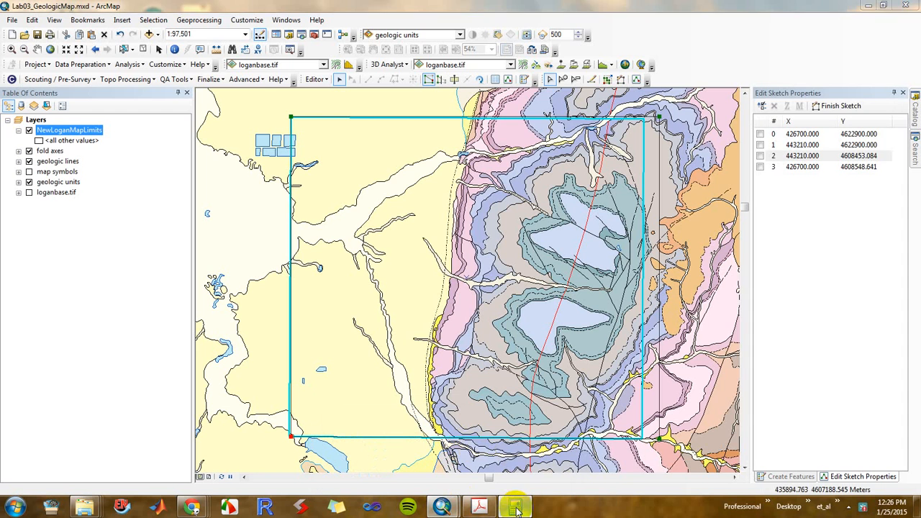
{"action": "left_click", "coordinate": [515, 507]}
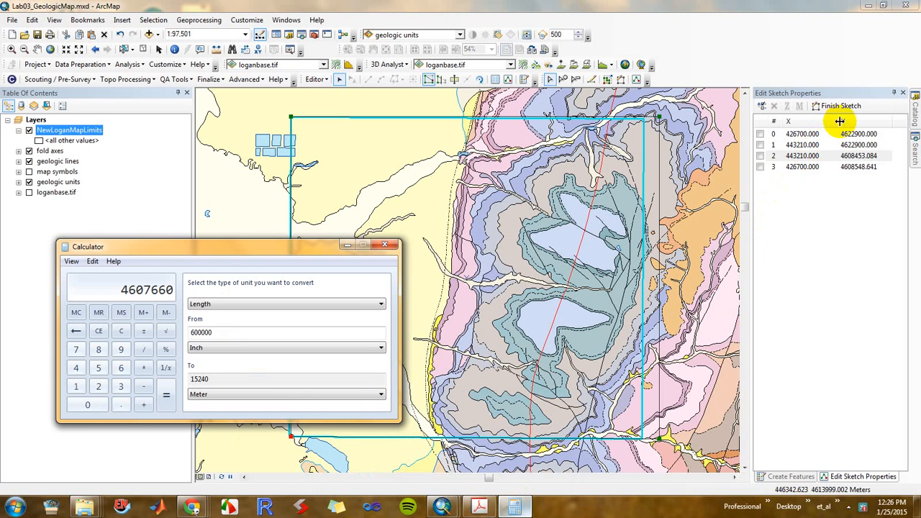
{"action": "left_click", "coordinate": [856, 158]}
{"action": "left_click", "coordinate": [857, 156]}
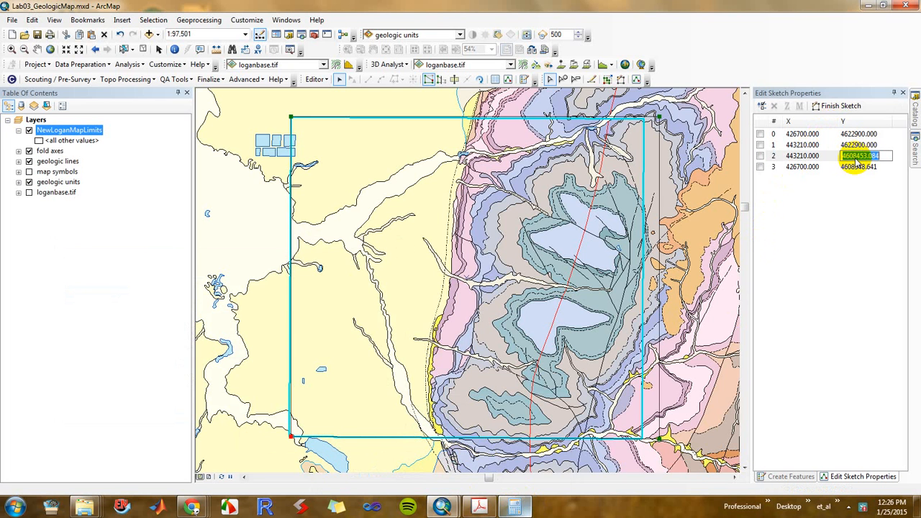
{"action": "left_click_drag", "start_coordinate": [855, 157], "coordinate": [916, 158]}
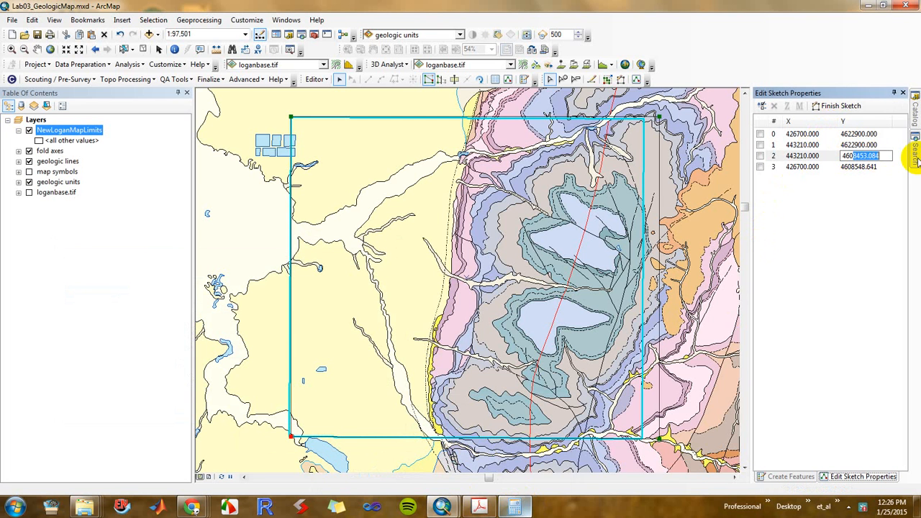
{"action": "mouse_move", "coordinate": [917, 161]}
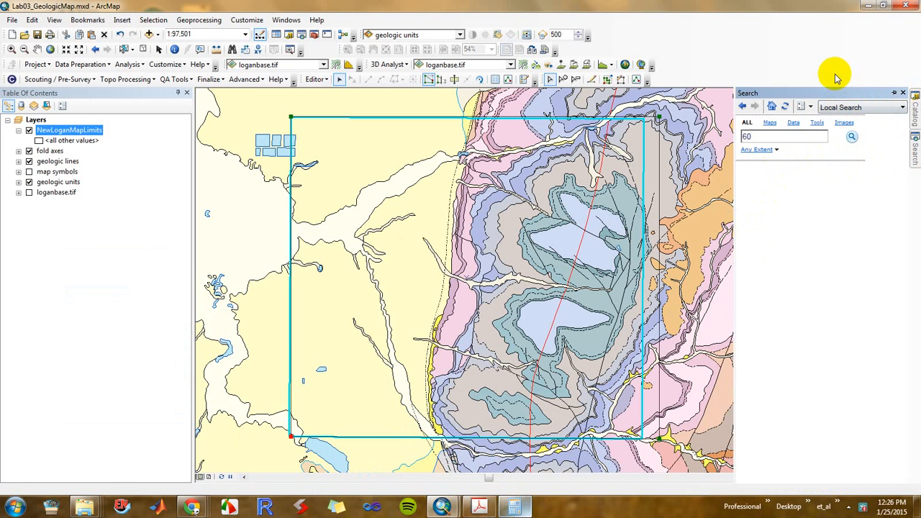
{"action": "left_click", "coordinate": [894, 93]}
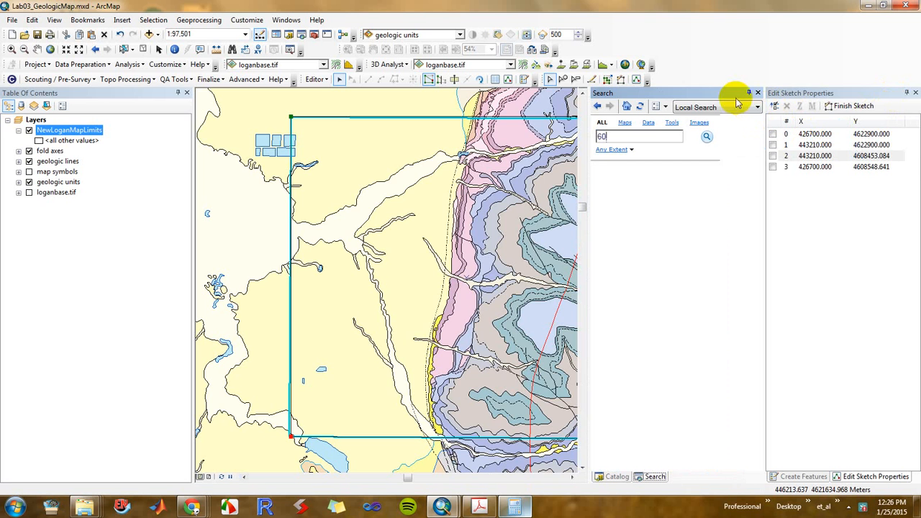
{"action": "left_click", "coordinate": [749, 93]}
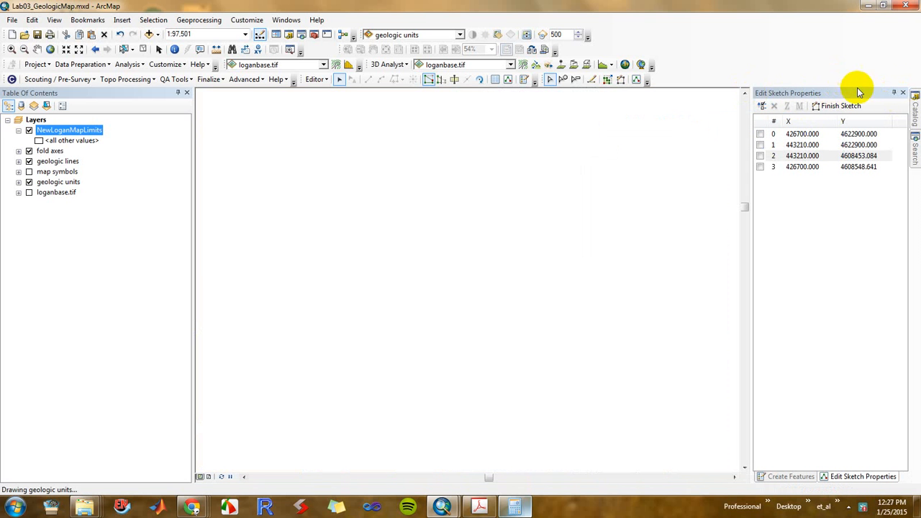
Set the Y coordinates of vertices 2 and 3 to 4607660 in the sketch properties
{"action": "double_click", "coordinate": [863, 156]}
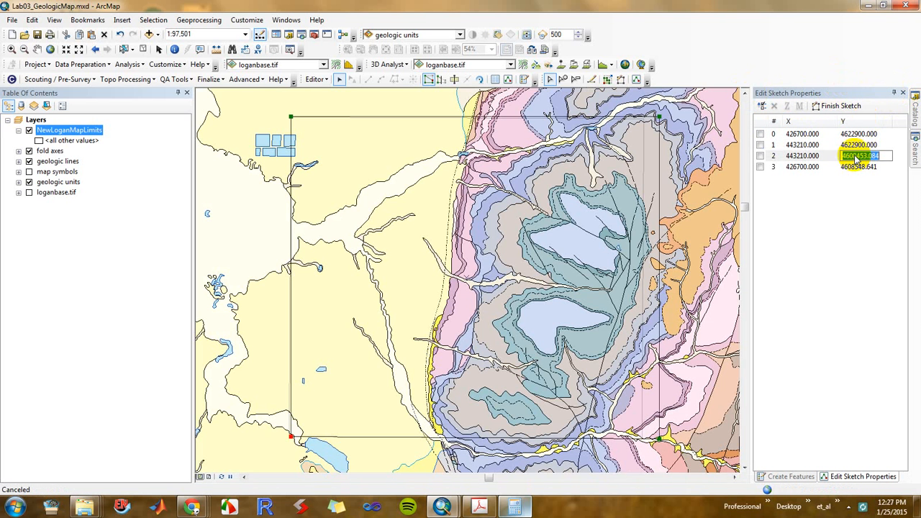
{"action": "left_click_drag", "start_coordinate": [853, 155], "coordinate": [900, 158]}
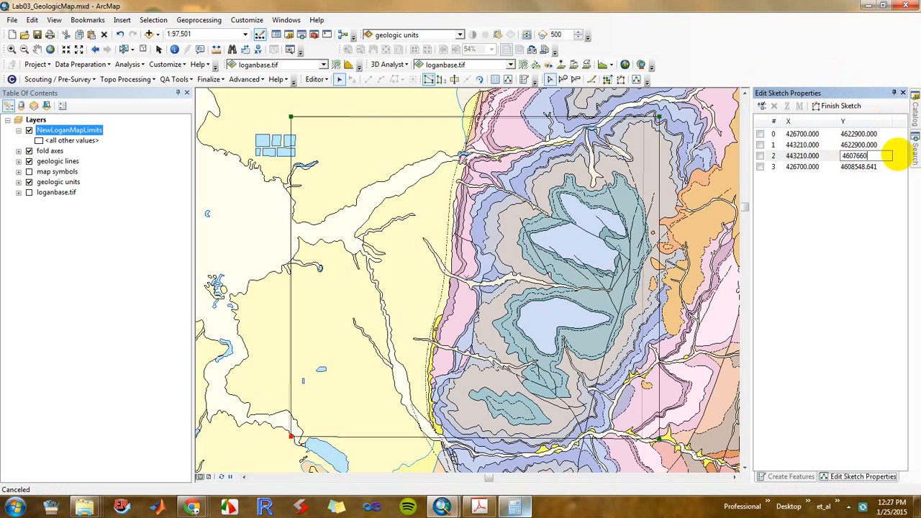
{"action": "key", "text": "Return"}
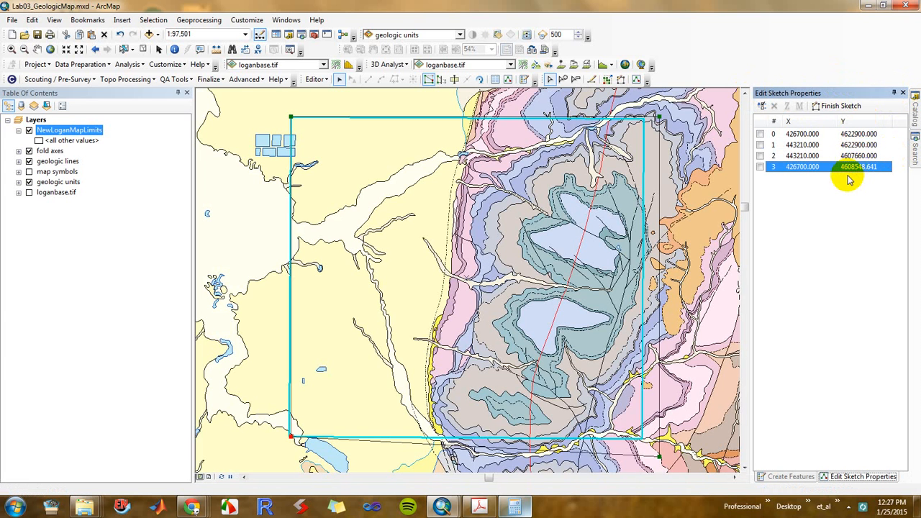
{"action": "left_click", "coordinate": [858, 168]}
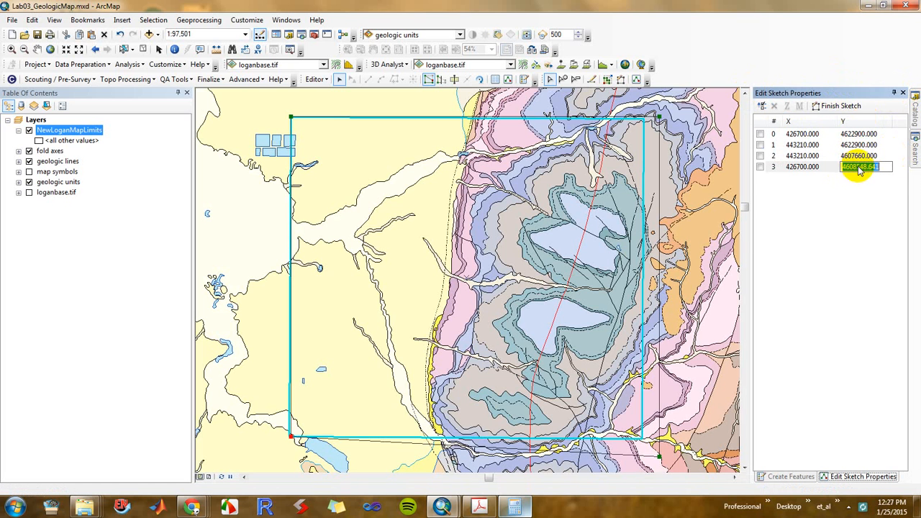
{"action": "left_click_drag", "start_coordinate": [853, 167], "coordinate": [910, 176]}
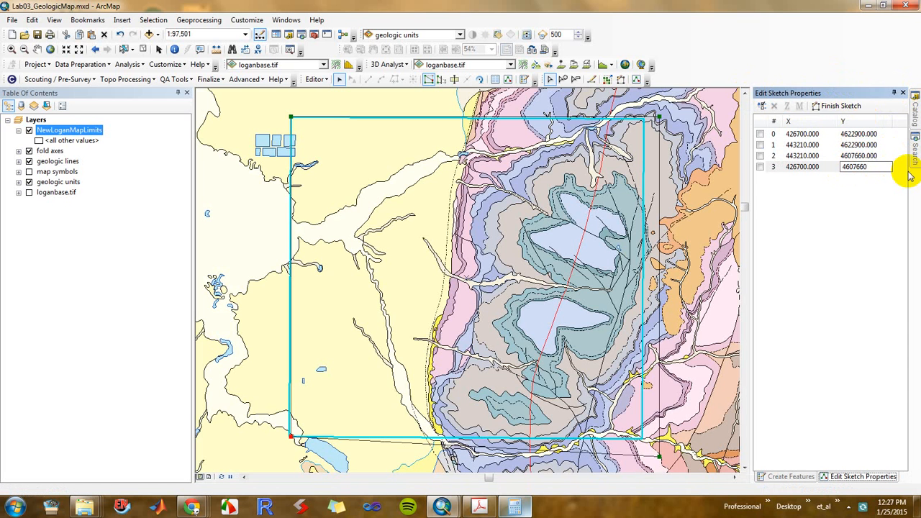
{"action": "key", "text": "Return"}
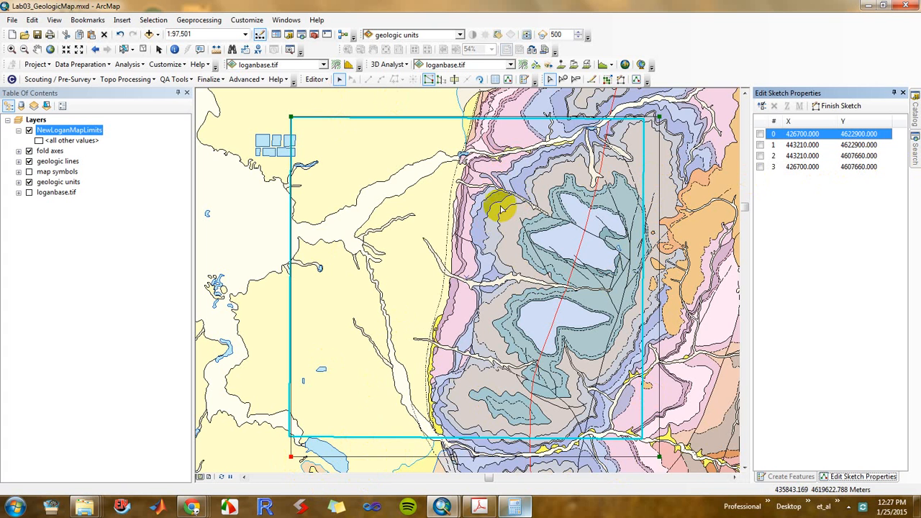
Save the edits to the NewLoganMapLimits rectangle and end the editing session
{"action": "left_click", "coordinate": [317, 79]}
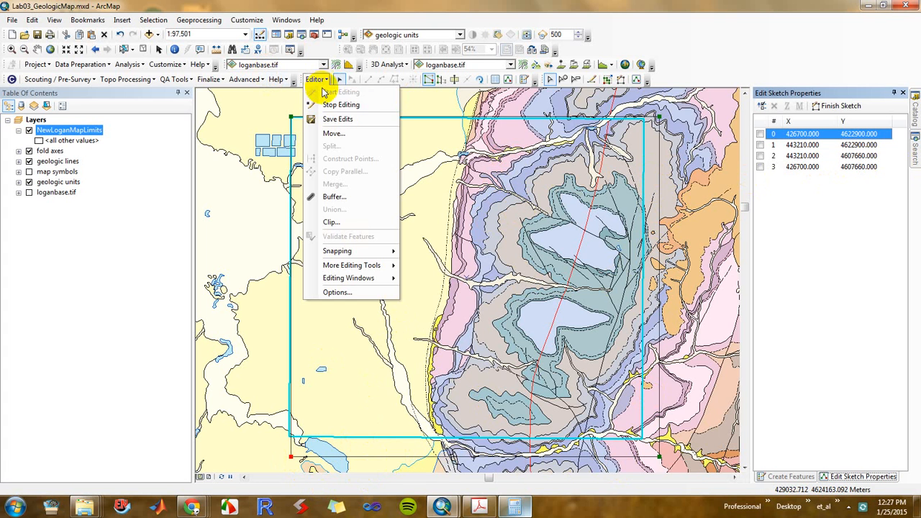
{"action": "left_click", "coordinate": [340, 118]}
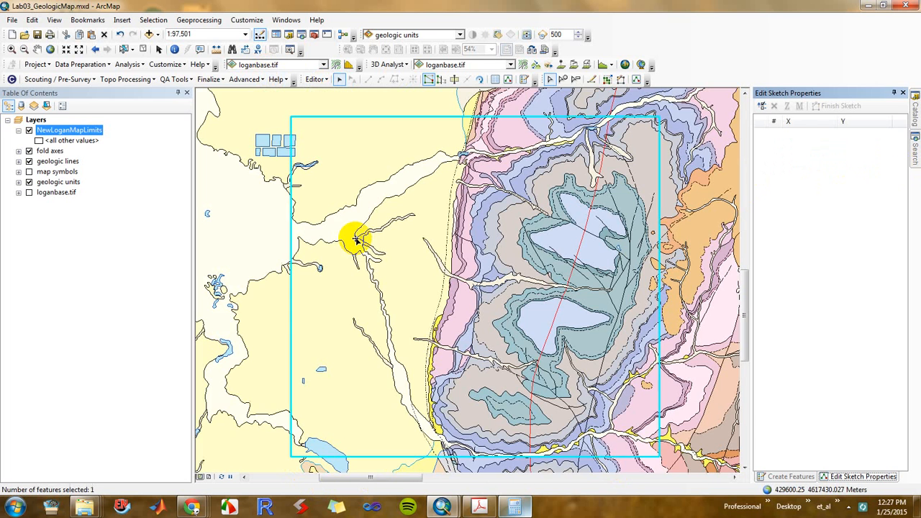
{"action": "left_click", "coordinate": [314, 81]}
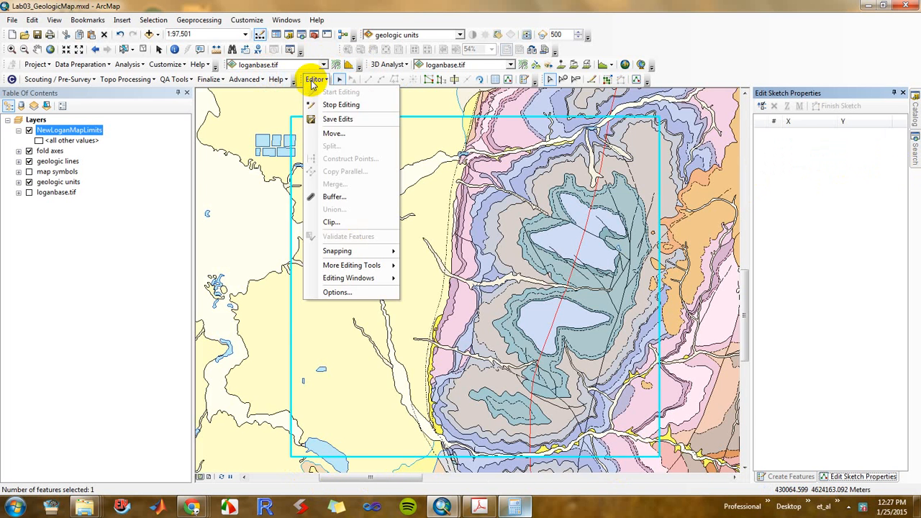
{"action": "left_click", "coordinate": [341, 105]}
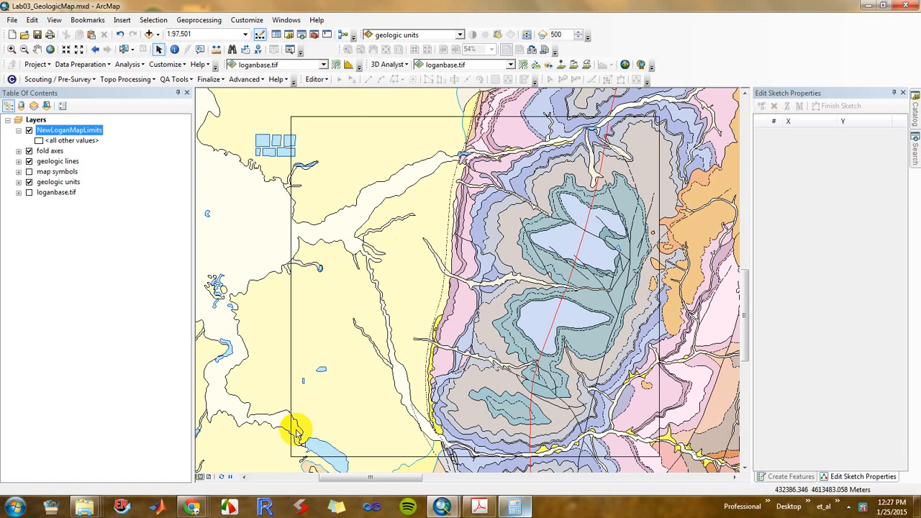
Switch to the page layout and set the map scale in its data frame to 1:100,000
{"action": "left_click", "coordinate": [210, 477]}
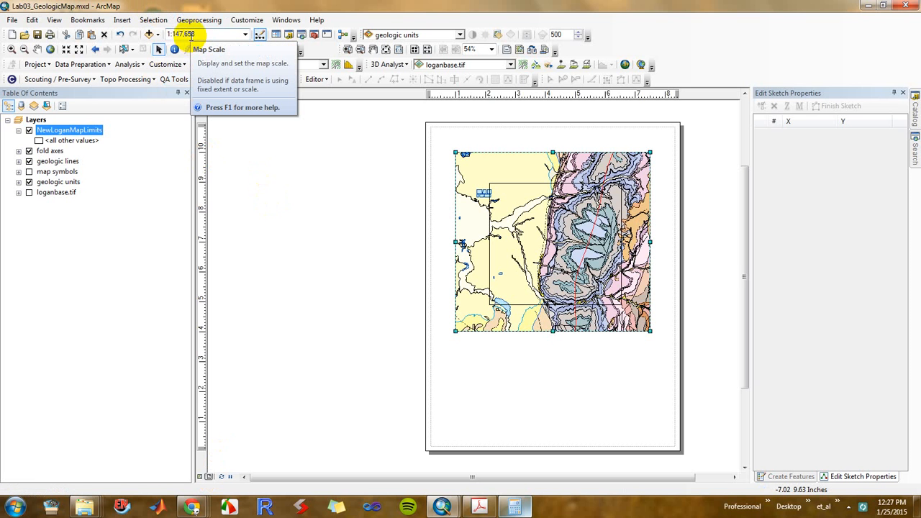
{"action": "left_click", "coordinate": [244, 36]}
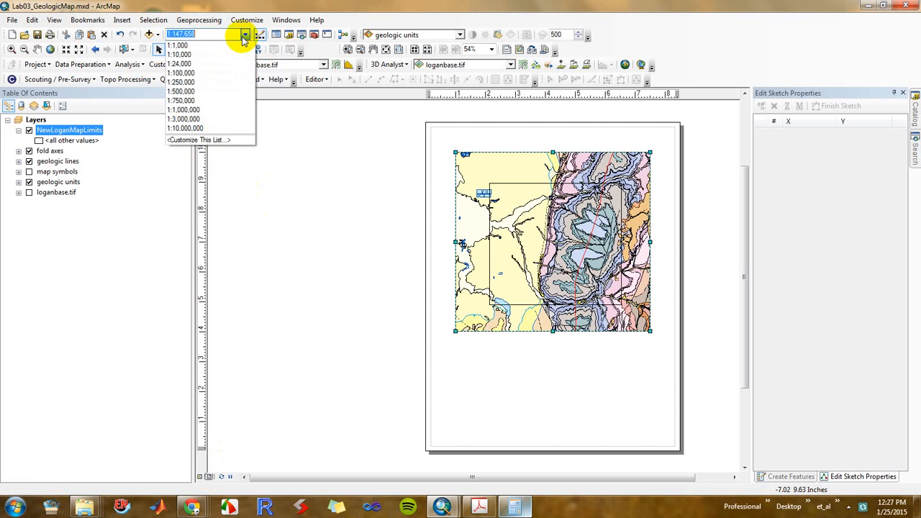
{"action": "left_click", "coordinate": [199, 73]}
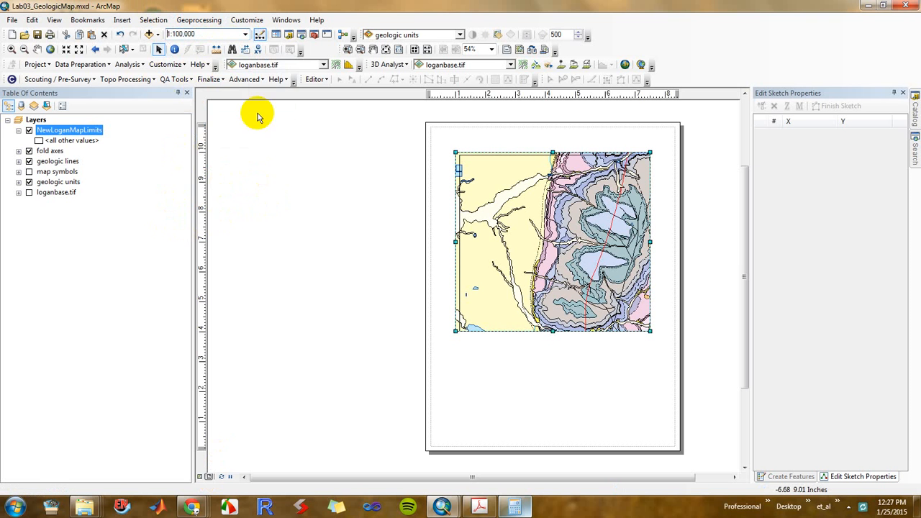
{"action": "left_click", "coordinate": [36, 49]}
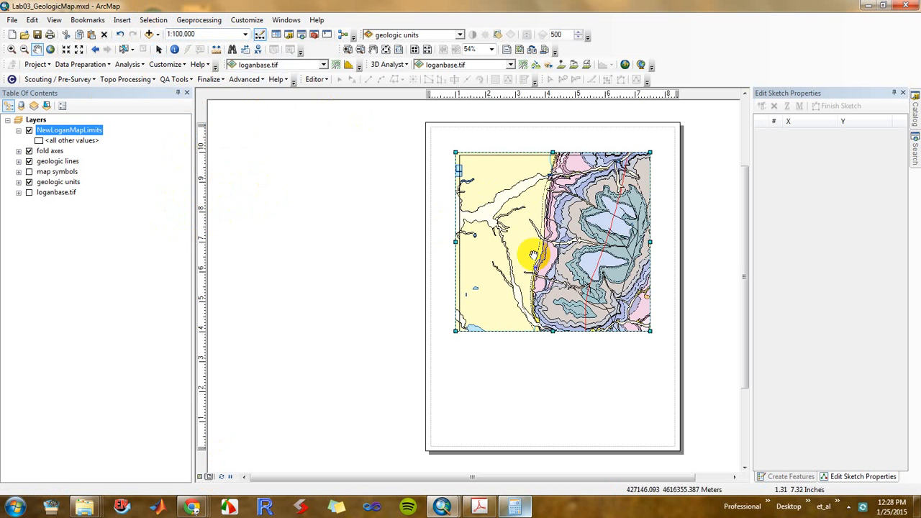
{"action": "left_click_drag", "start_coordinate": [536, 255], "coordinate": [533, 256]}
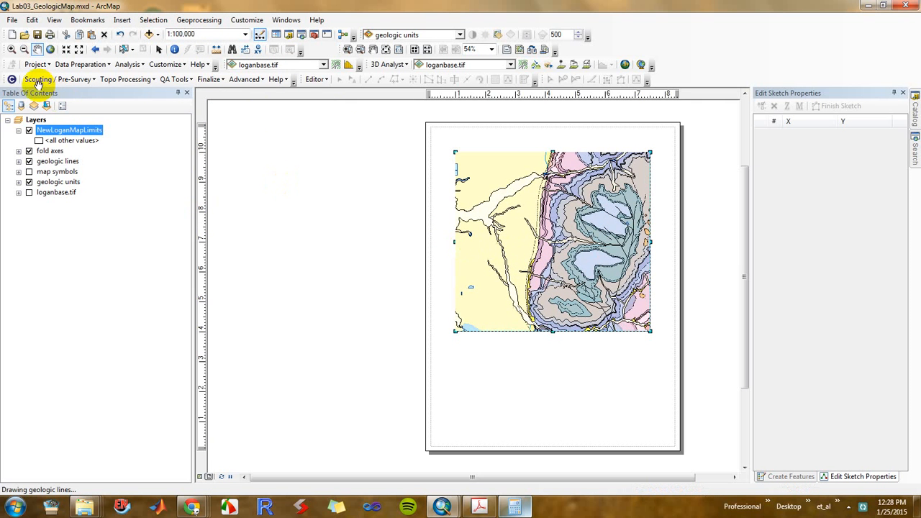
Open the Layers data frame's properties and examine its frame, size and position settings
{"action": "right_click", "coordinate": [34, 119]}
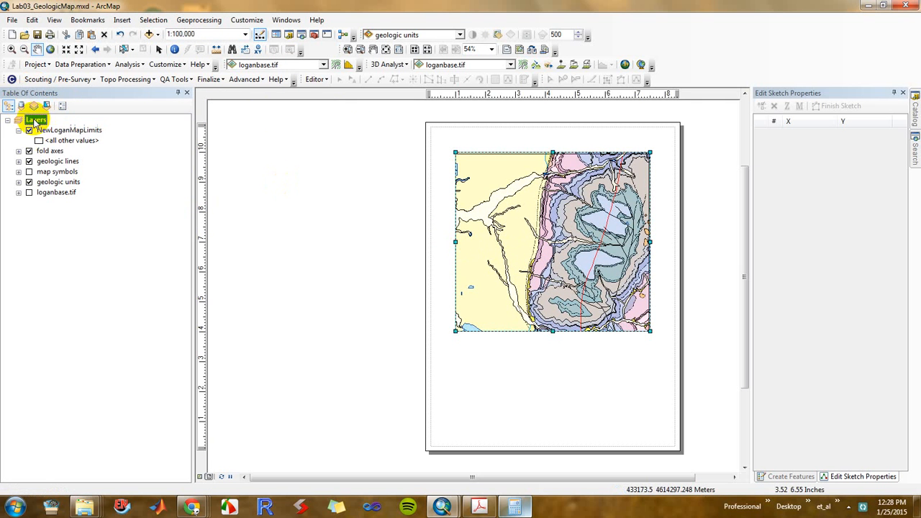
{"action": "left_click", "coordinate": [70, 369]}
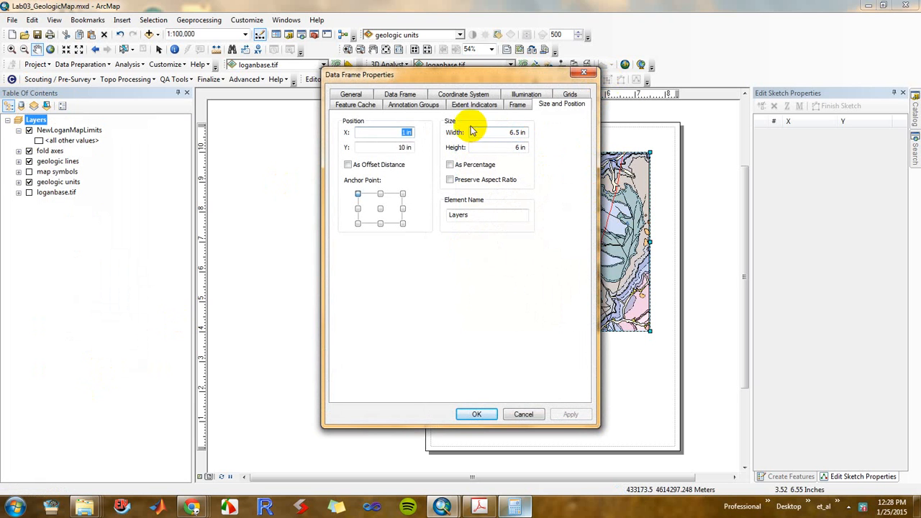
{"action": "left_click", "coordinate": [515, 108]}
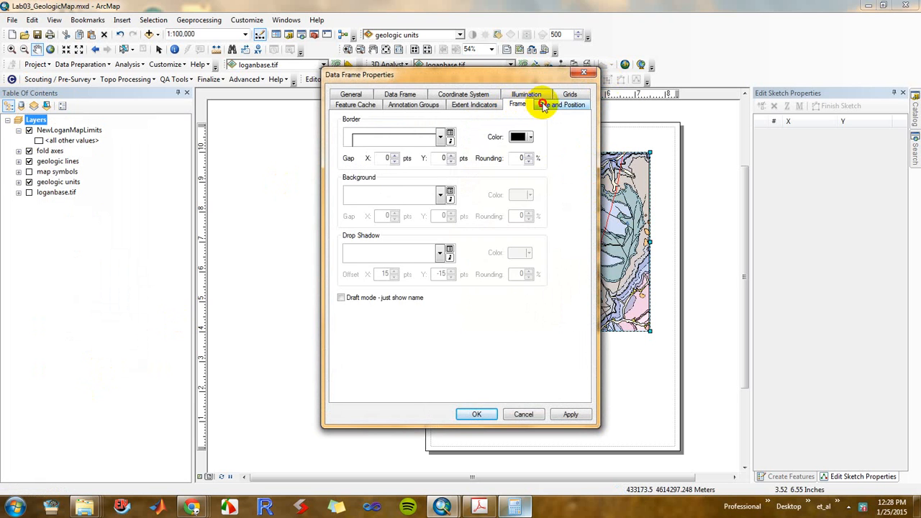
{"action": "left_click", "coordinate": [543, 104]}
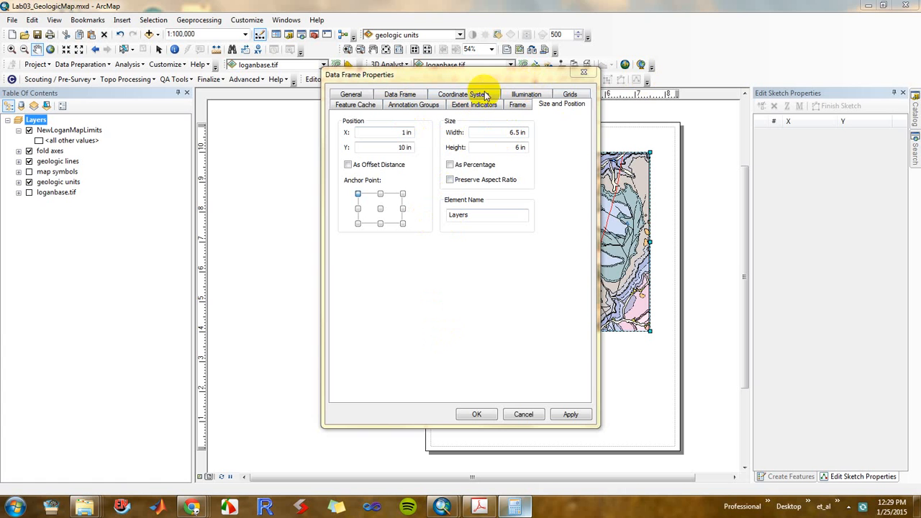
Try Fixed Scale and Fixed Extent as the data frame's extent setting, and dismiss the properties without applying them
{"action": "left_click", "coordinate": [400, 95]}
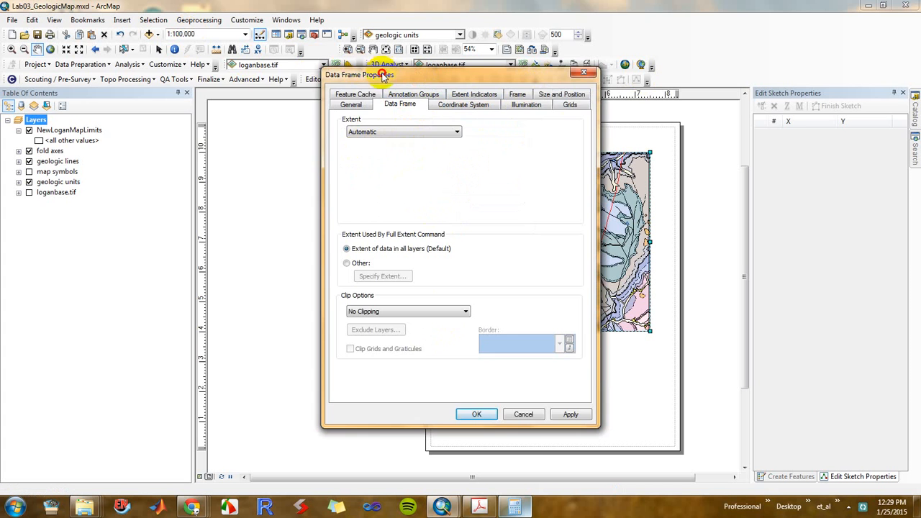
{"action": "left_click_drag", "start_coordinate": [378, 73], "coordinate": [180, 91]}
{"action": "left_click", "coordinate": [189, 150]}
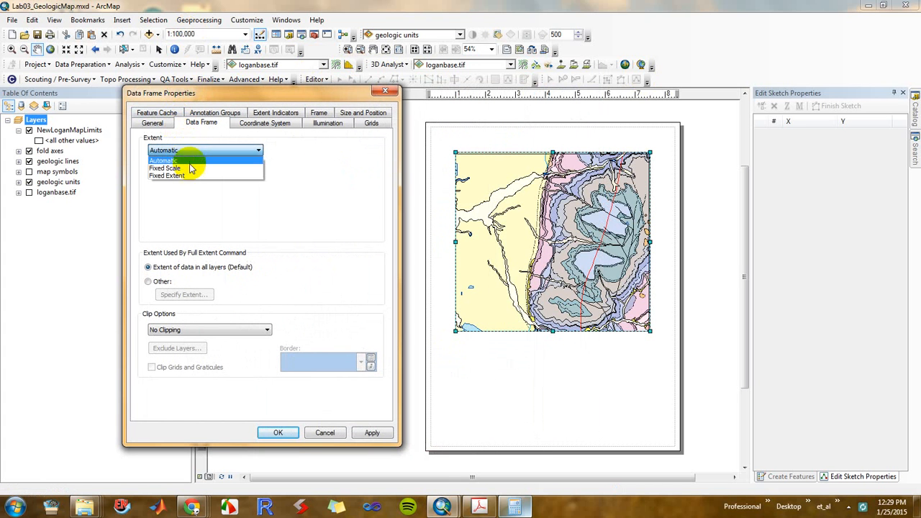
{"action": "left_click", "coordinate": [195, 165]}
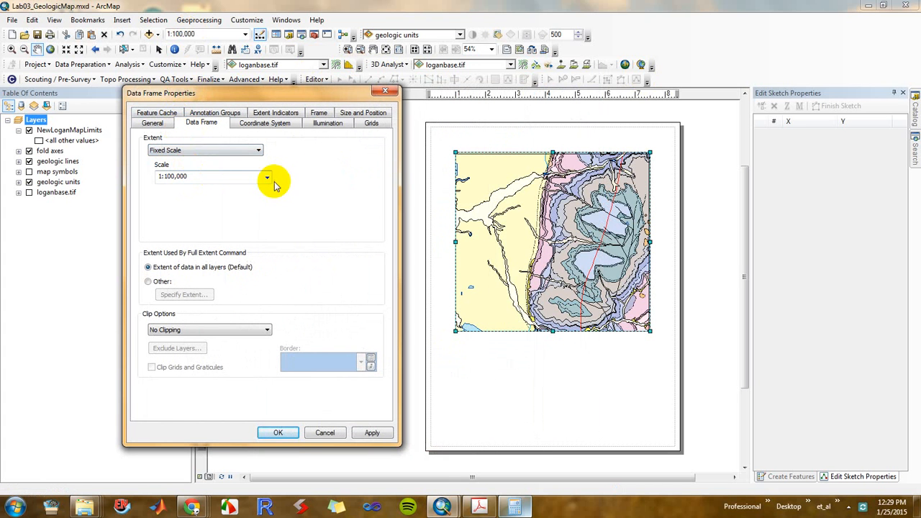
{"action": "left_click", "coordinate": [182, 149]}
{"action": "left_click", "coordinate": [186, 176]}
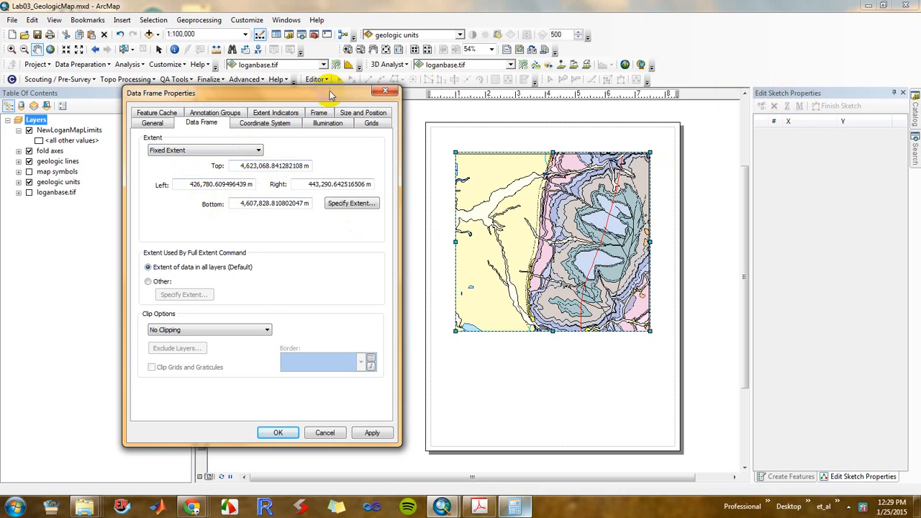
{"action": "left_click_drag", "start_coordinate": [333, 92], "coordinate": [317, 122]}
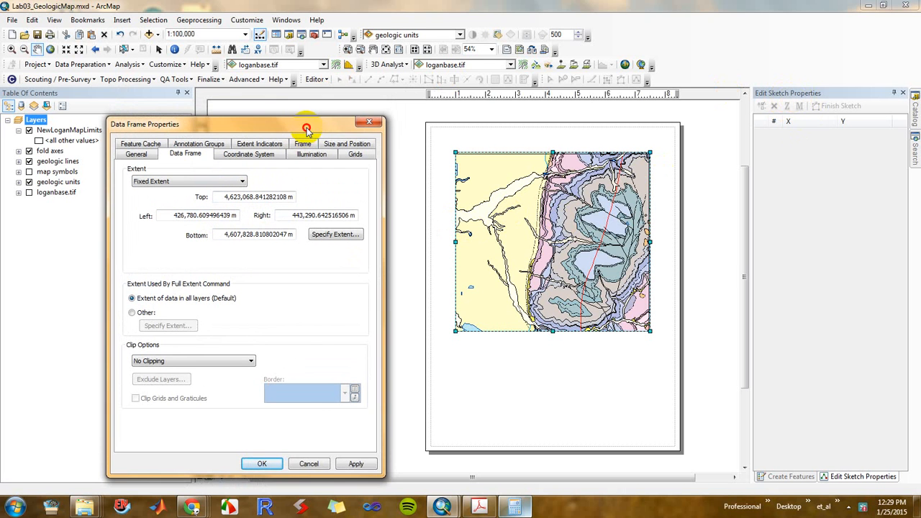
{"action": "left_click", "coordinate": [309, 464]}
Start an editing session on the NewLoganMapLimits layer
{"action": "left_click", "coordinate": [317, 80]}
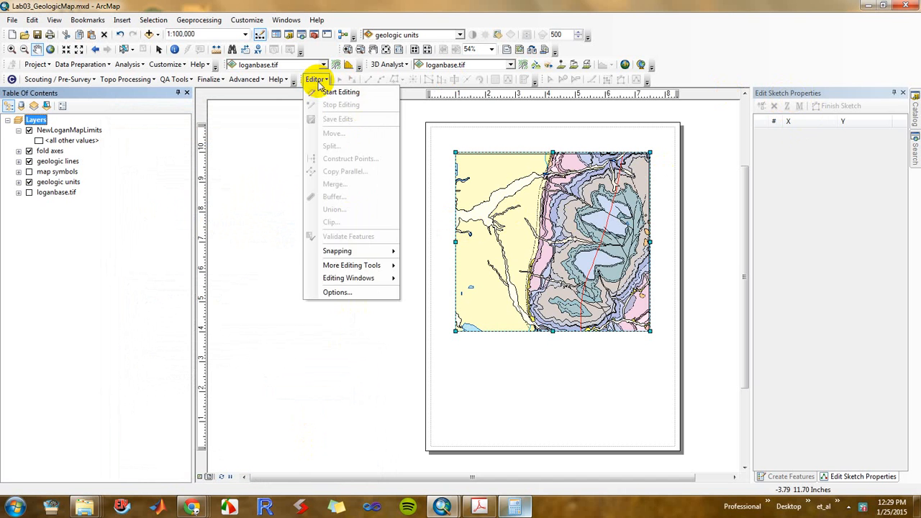
{"action": "left_click", "coordinate": [327, 92]}
{"action": "left_click", "coordinate": [379, 193]}
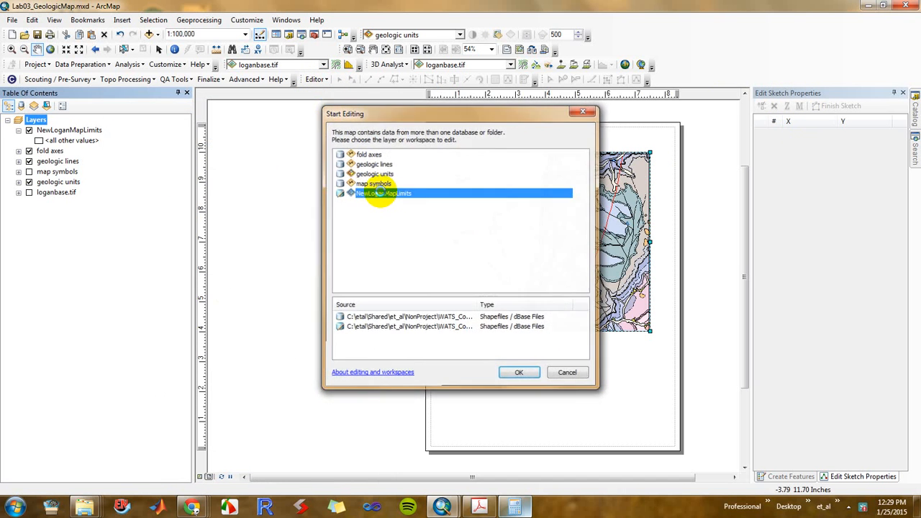
{"action": "double_click", "coordinate": [379, 193]}
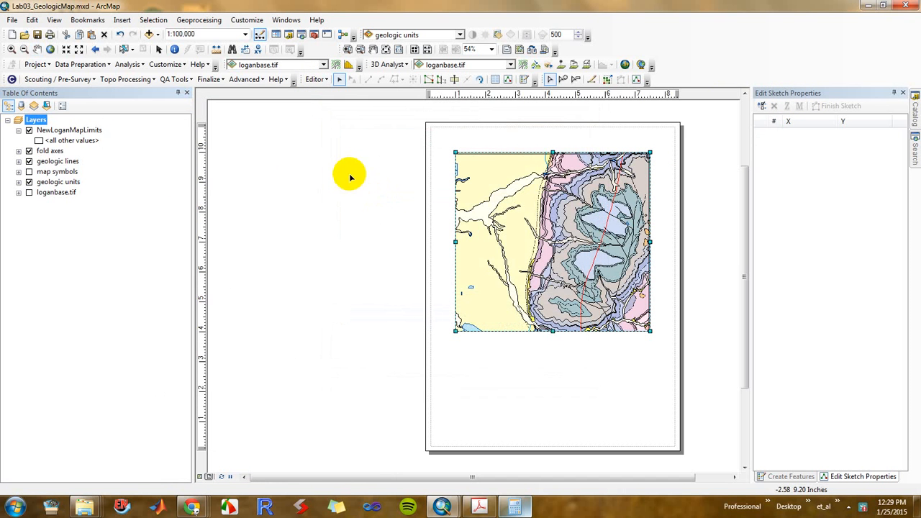
Select the NewLoganMapLimits rectangle in the data frame and list its vertex coordinates for reference
{"action": "left_click", "coordinate": [501, 153]}
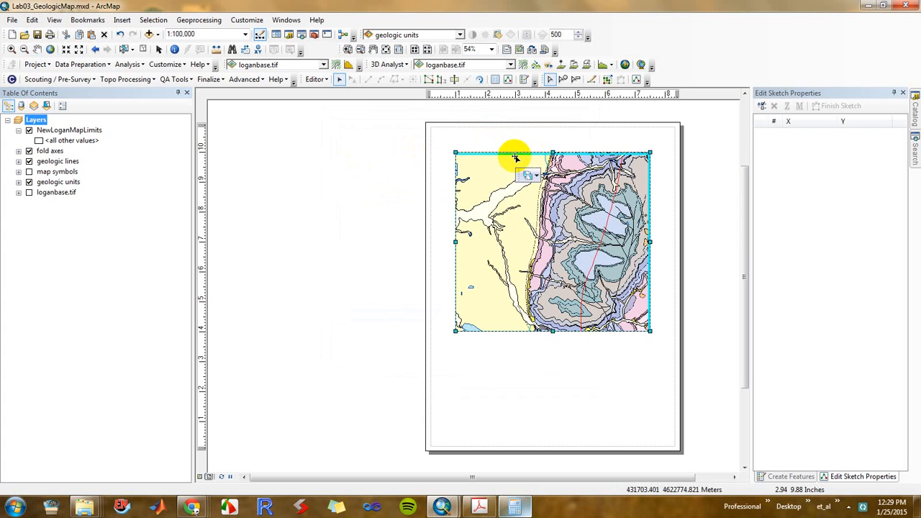
{"action": "left_click", "coordinate": [636, 81]}
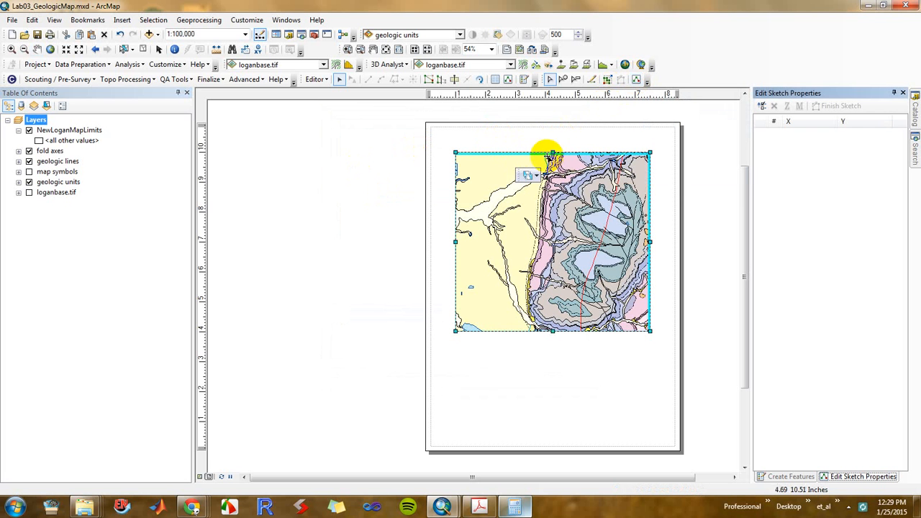
{"action": "right_click", "coordinate": [580, 157]}
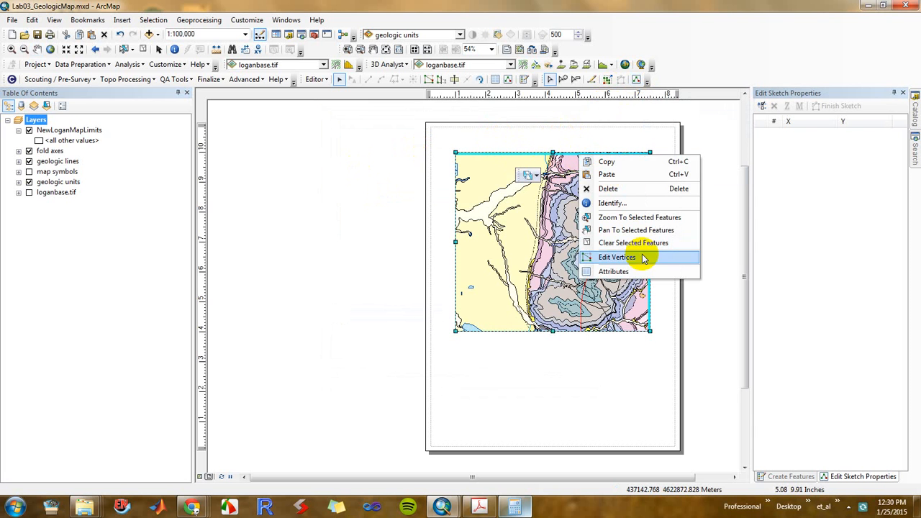
{"action": "left_click", "coordinate": [640, 256]}
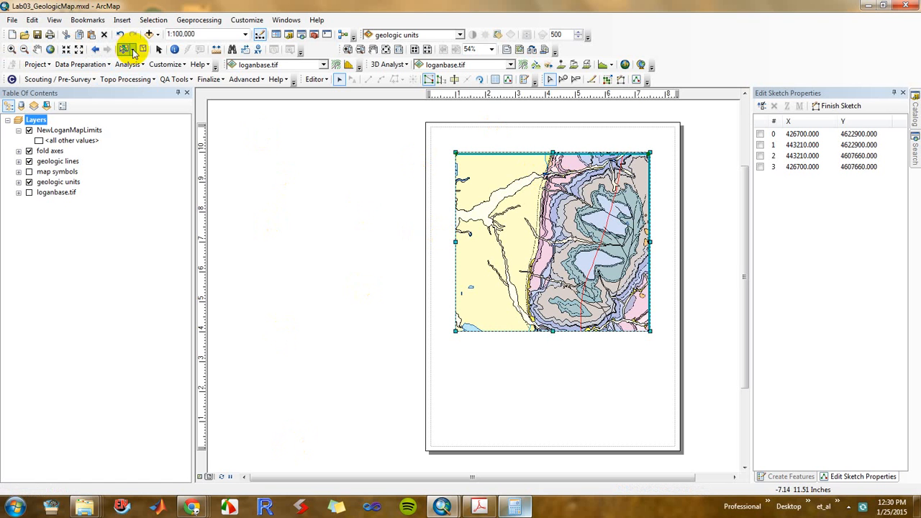
Open the Layers data frame's properties alongside the vertex coordinates and set the extent type to Fixed Extent
{"action": "left_click", "coordinate": [159, 50]}
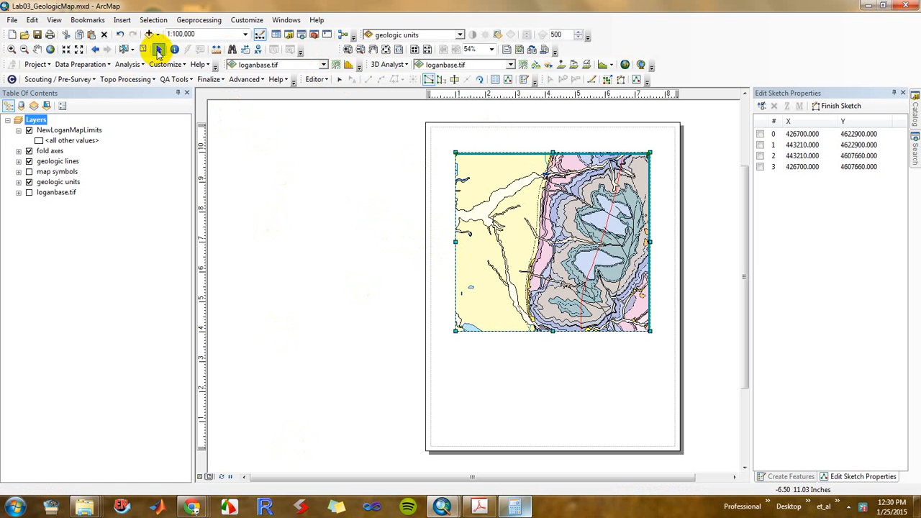
{"action": "right_click", "coordinate": [36, 120]}
{"action": "left_click", "coordinate": [118, 369]}
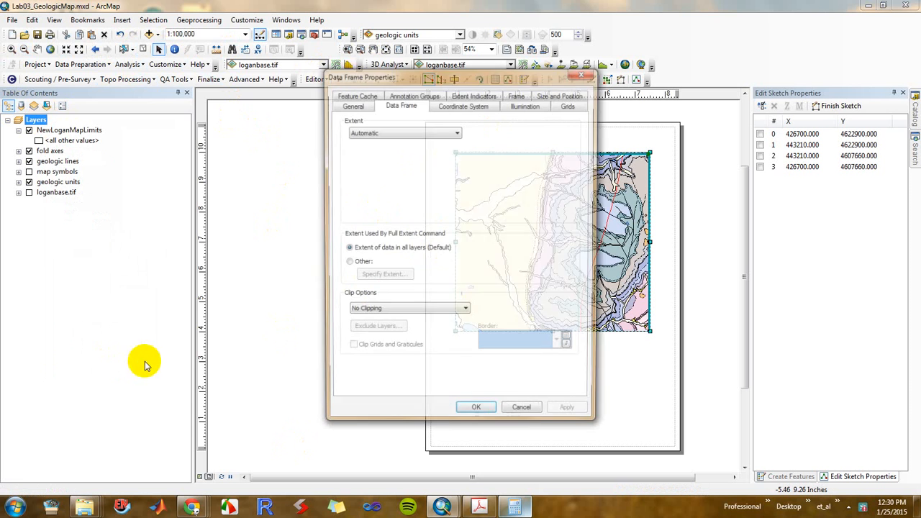
{"action": "left_click_drag", "start_coordinate": [414, 74], "coordinate": [184, 85]}
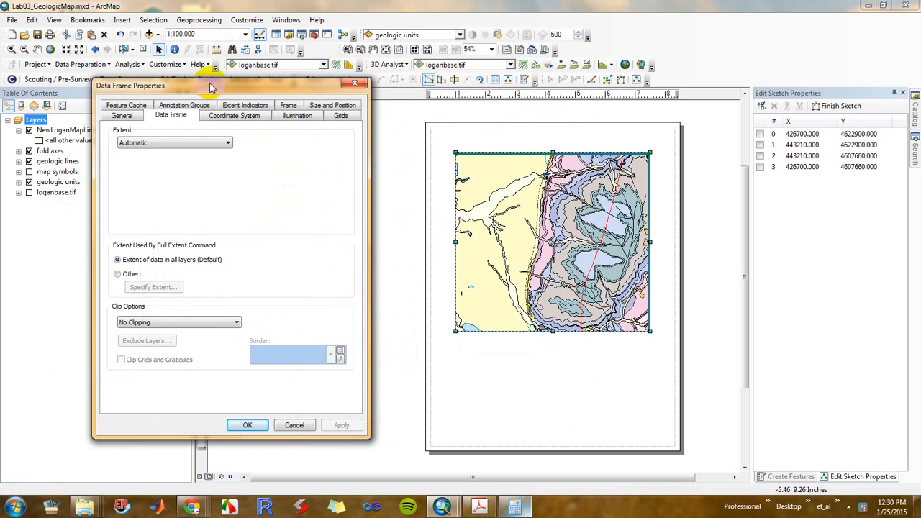
{"action": "left_click", "coordinate": [200, 142]}
{"action": "left_click", "coordinate": [141, 168]}
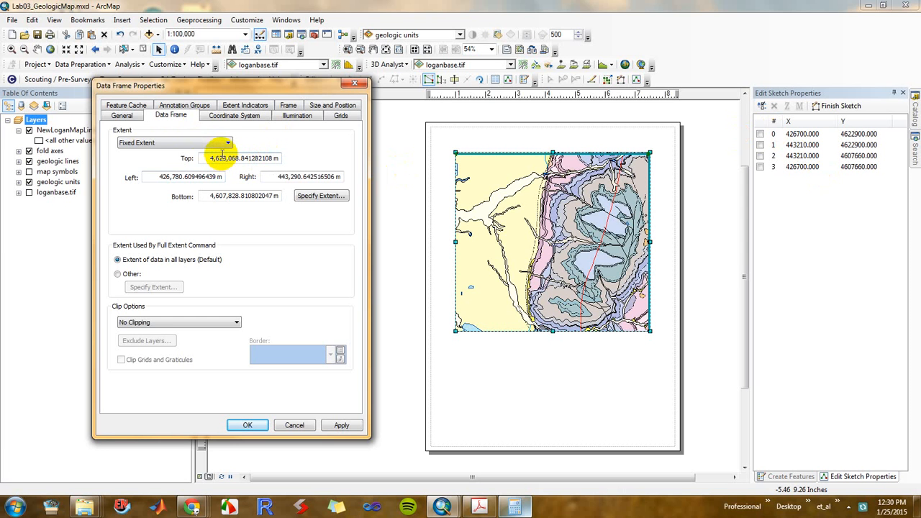
Set the fixed extent's top to 4,622,900 m and its bottom to 4,607,660 m
{"action": "left_click_drag", "start_coordinate": [221, 158], "coordinate": [285, 149]}
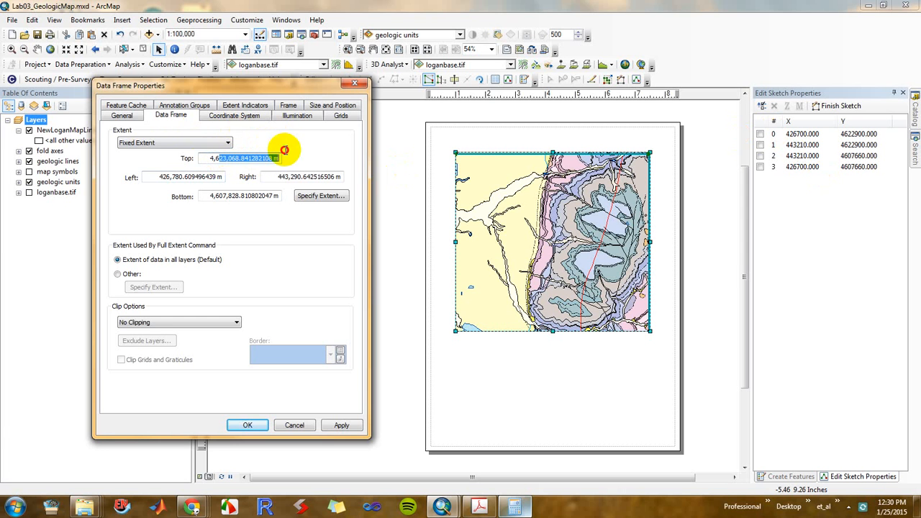
{"action": "type", "text": "22900"}
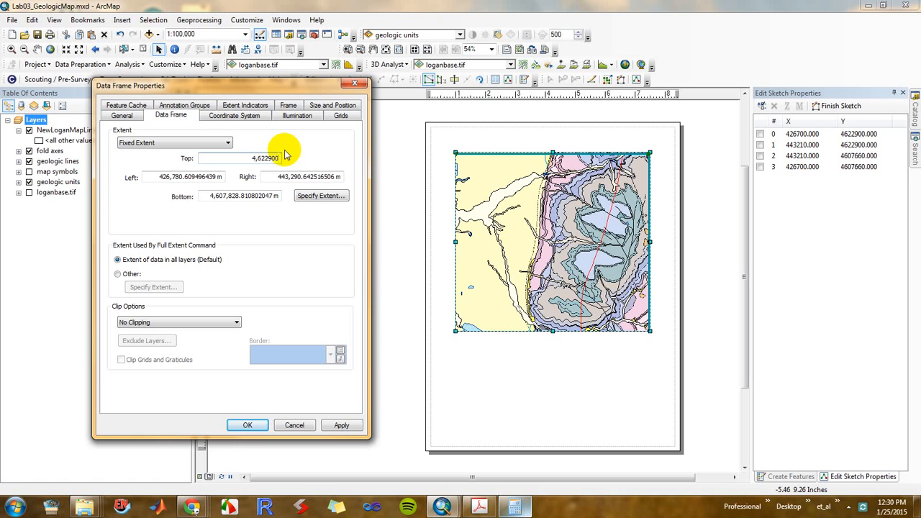
{"action": "key", "text": "Tab"}
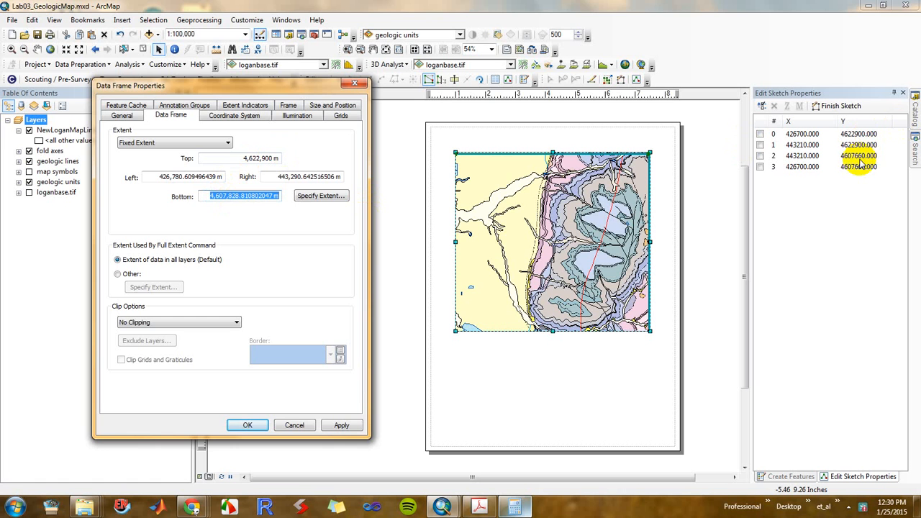
{"action": "left_click", "coordinate": [226, 197]}
{"action": "left_click_drag", "start_coordinate": [227, 196], "coordinate": [245, 196]}
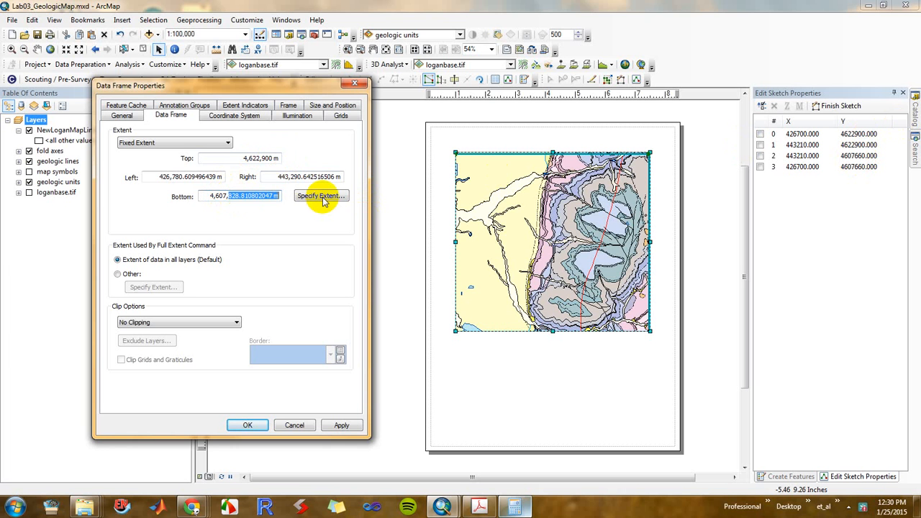
{"action": "type", "text": "660"}
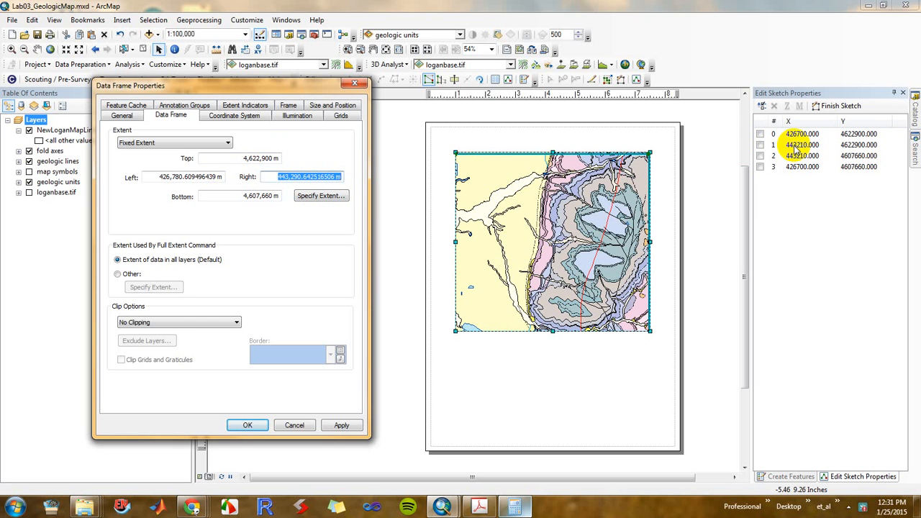
Set the fixed extent's right limit to 443,210 m and its left limit to 426,700 m
{"action": "left_click_drag", "start_coordinate": [292, 176], "coordinate": [385, 179]}
{"action": "type", "text": "10"}
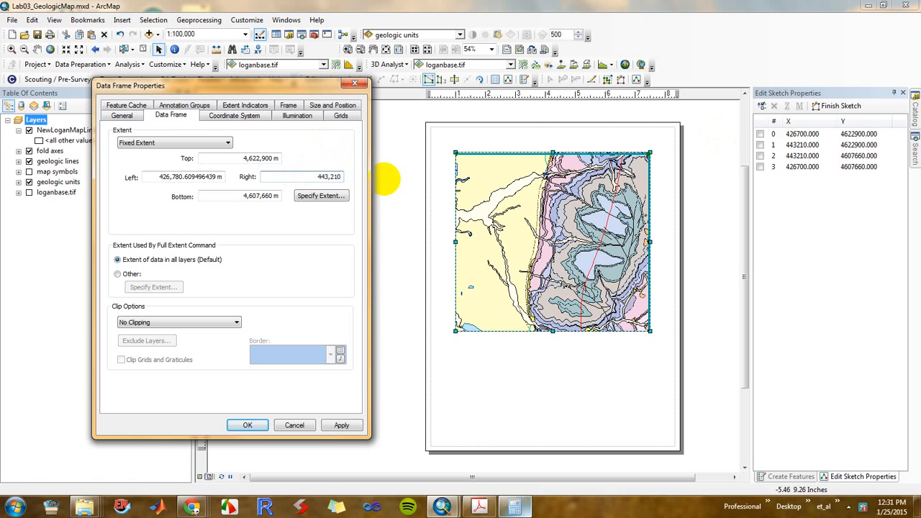
{"action": "key", "text": "Tab"}
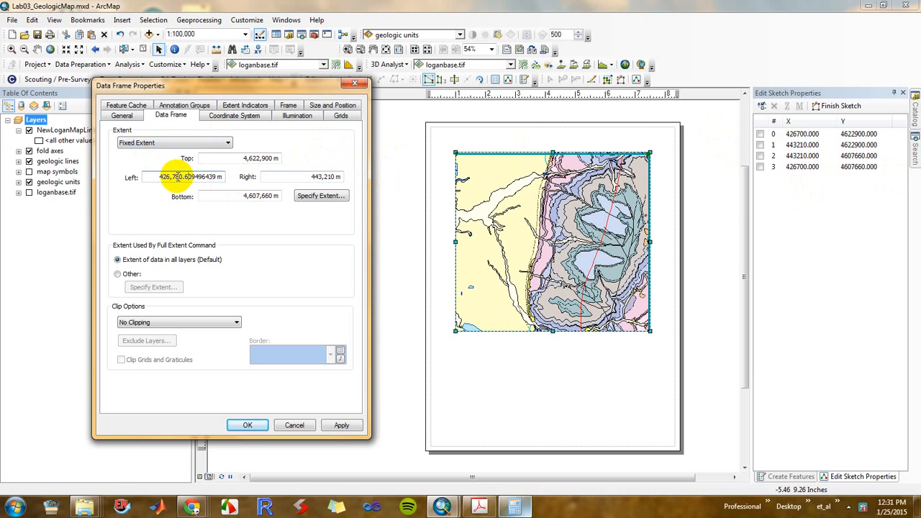
{"action": "left_click_drag", "start_coordinate": [174, 177], "coordinate": [365, 202]}
{"action": "type", "text": "00"}
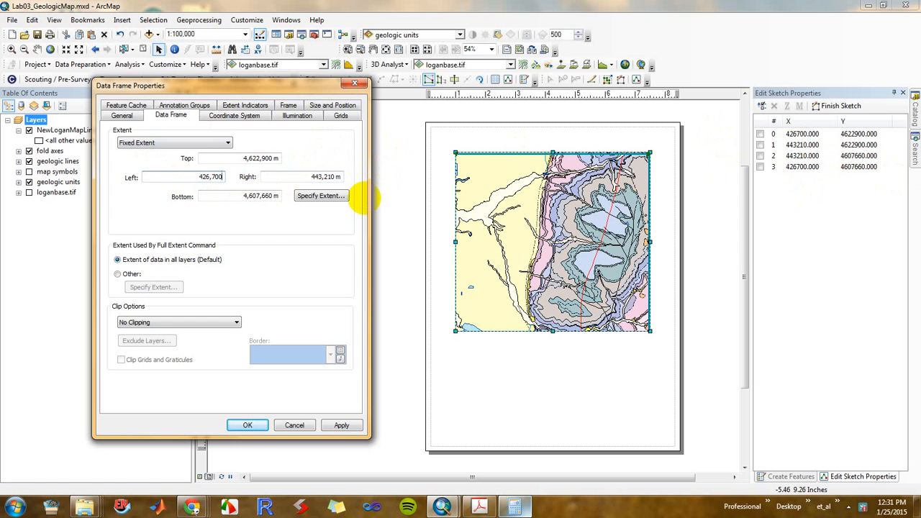
{"action": "key", "text": "Tab"}
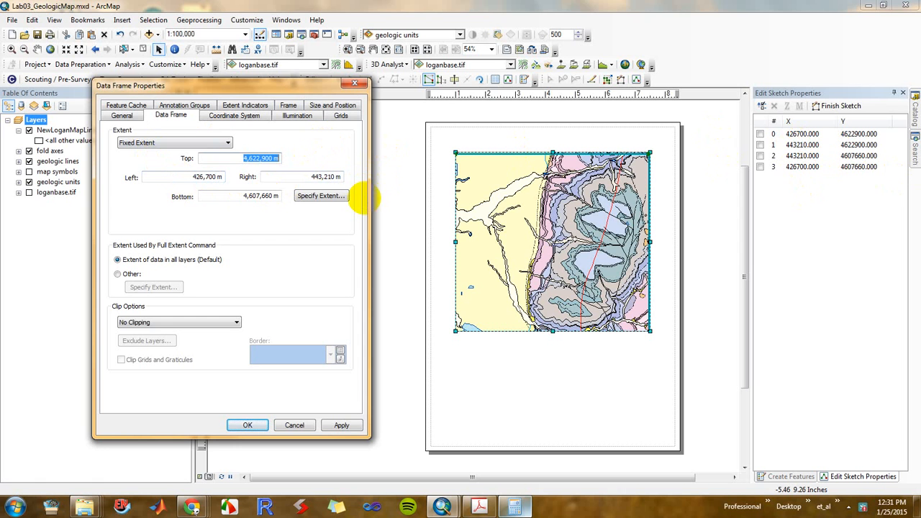
Apply the fixed extent to the data frame, close its properties, and stop the editing session
{"action": "left_click", "coordinate": [341, 425]}
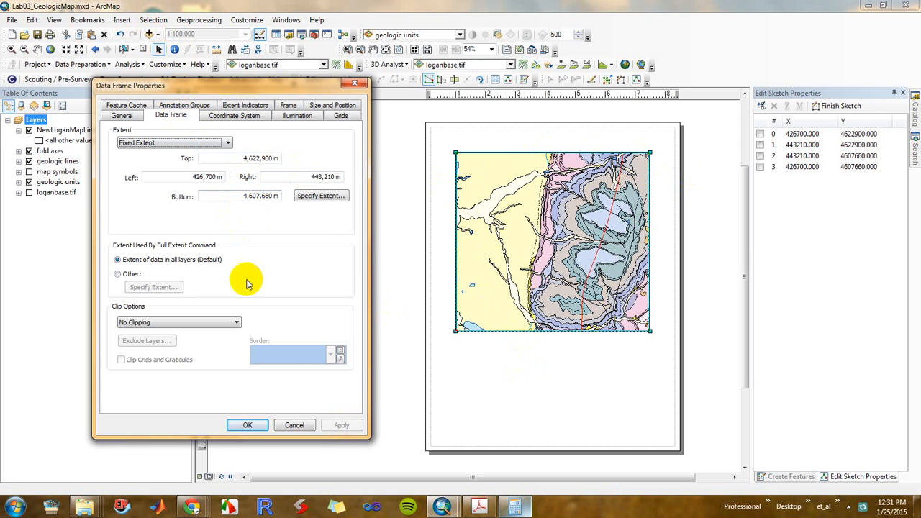
{"action": "left_click", "coordinate": [244, 425]}
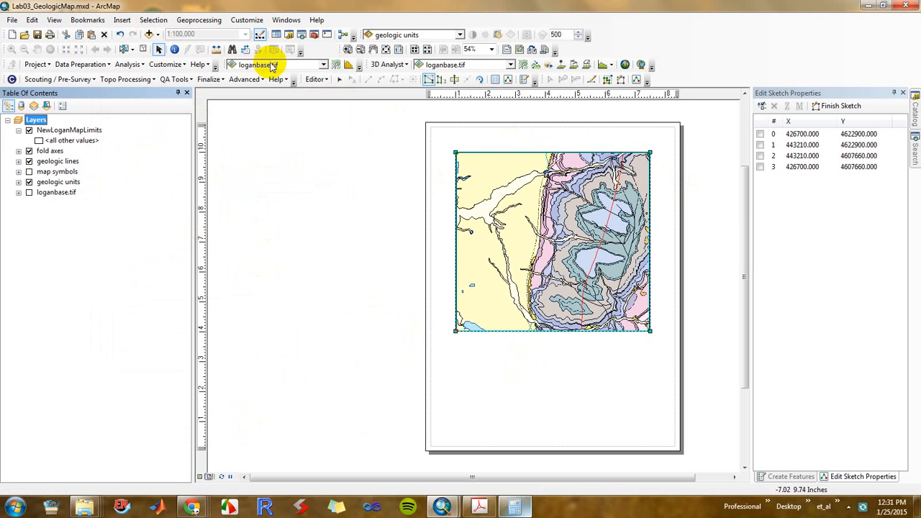
{"action": "left_click", "coordinate": [314, 80]}
{"action": "left_click", "coordinate": [339, 106]}
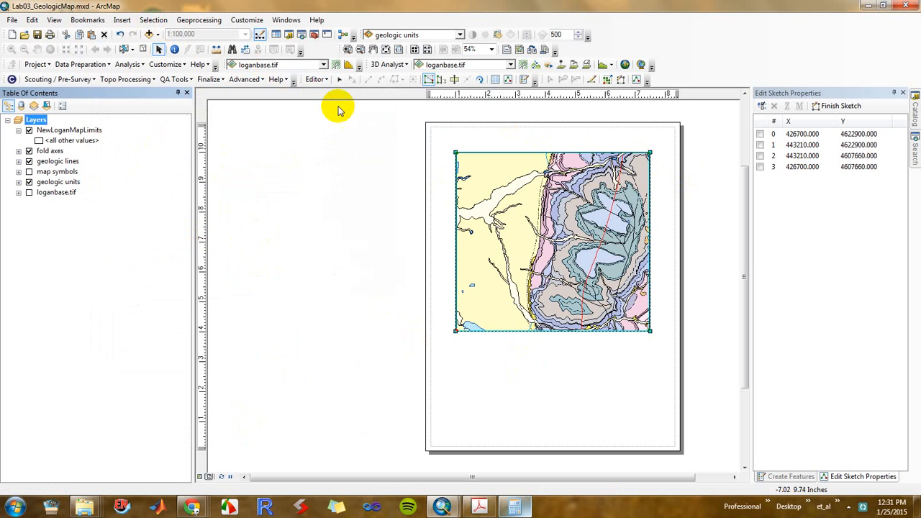